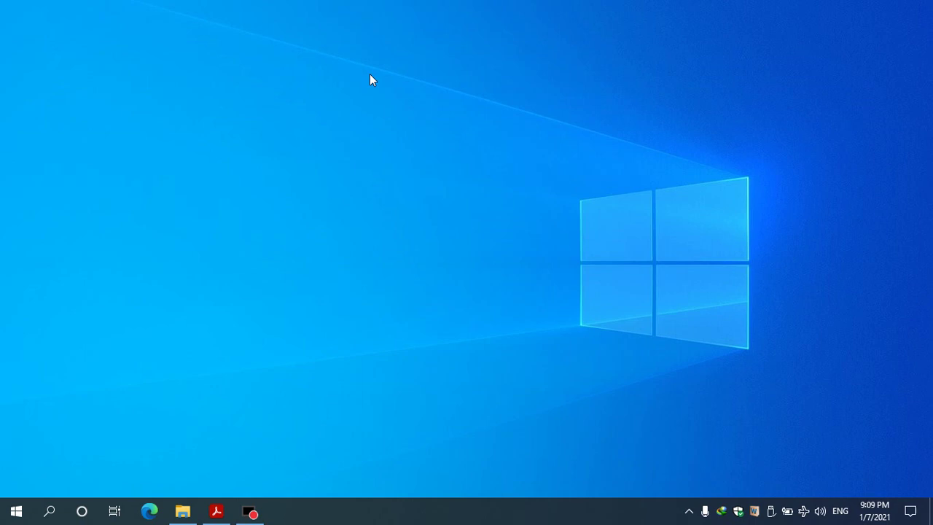
Look over the opening pages of the CS#2.pdf slides in Acrobat Reader and return to the desktop.
left_click(216, 511)
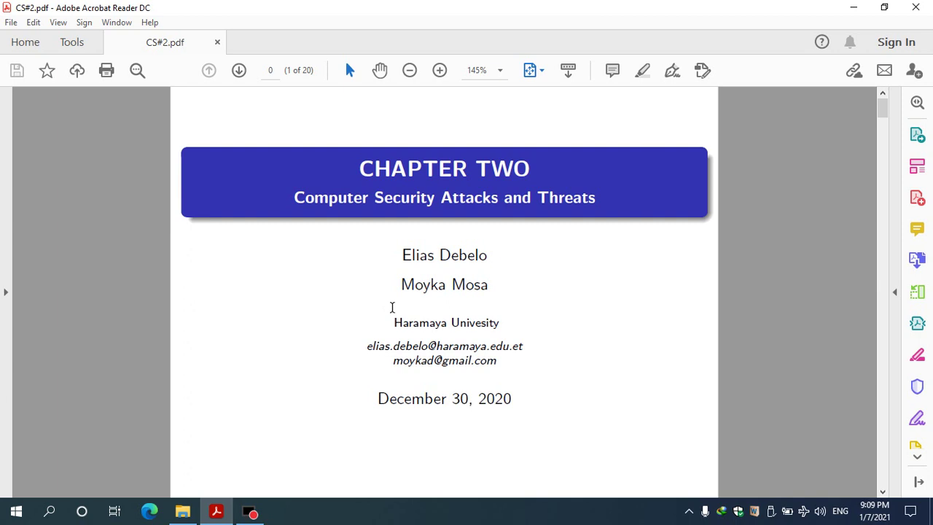
left_click(391, 307)
key("Page_Down")
key("Page_Down")
key("Page_Up")
key("Page_Up")
left_click(401, 289)
left_click(852, 6)
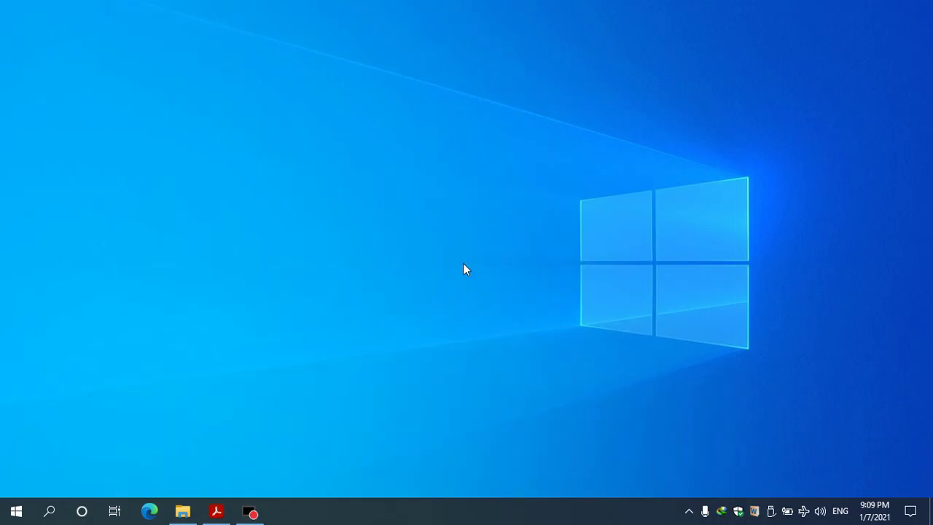
left_click(216, 510)
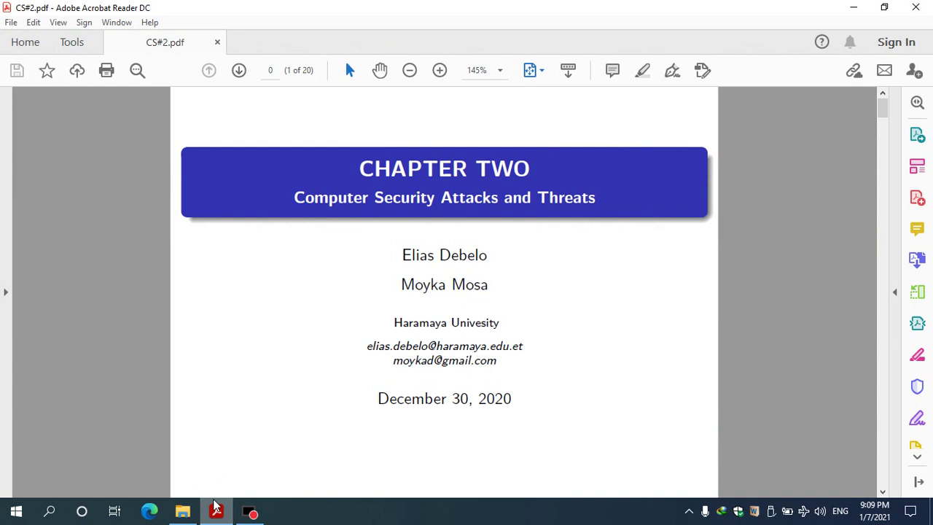
left_click(215, 510)
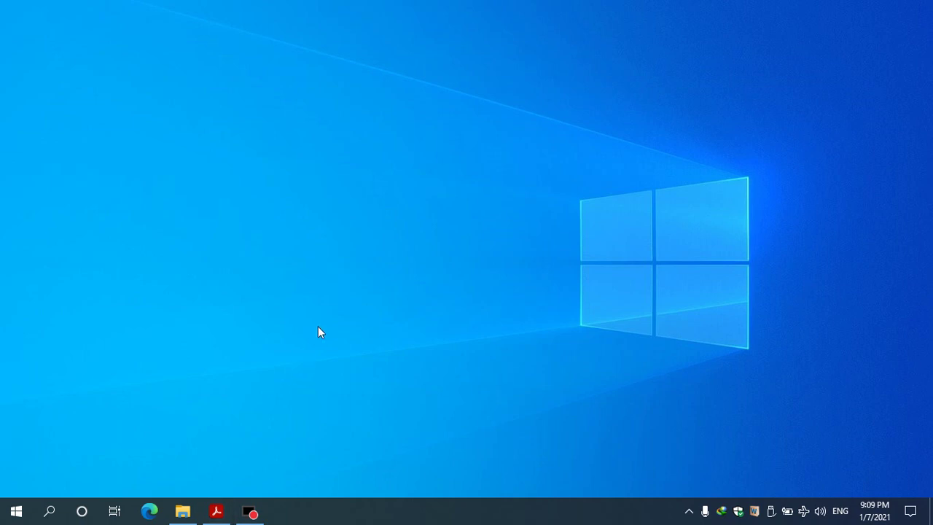
Open PowerPoint, create a blank presentation and dismiss the Office update notice.
left_click(16, 511)
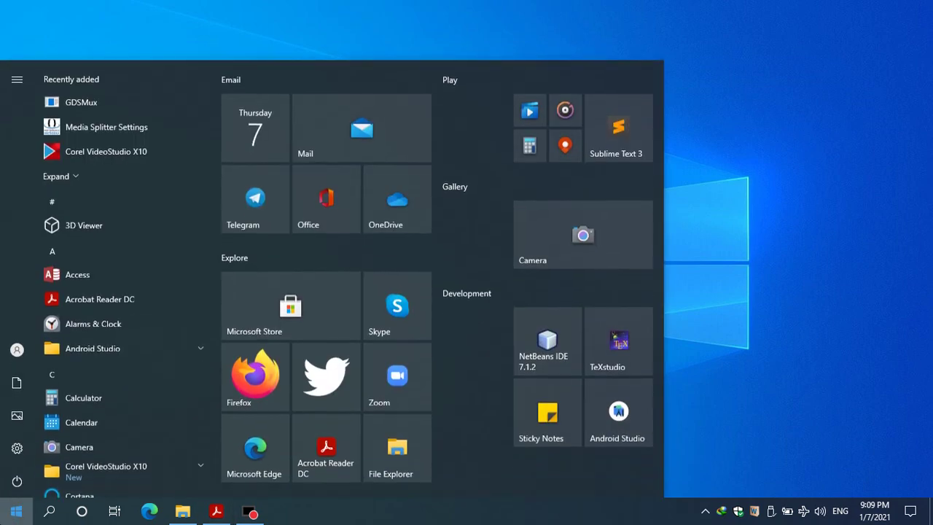
type("po")
key("Return")
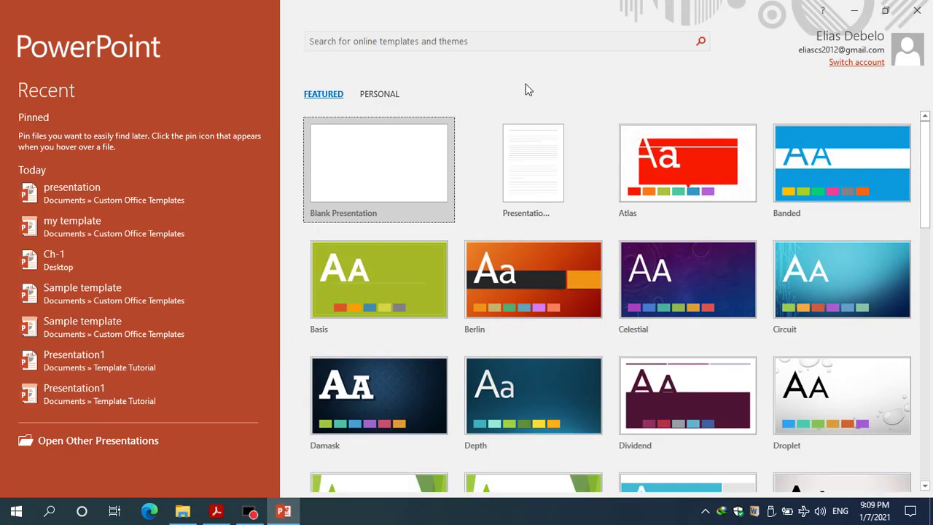
left_click(527, 89)
left_click(355, 199)
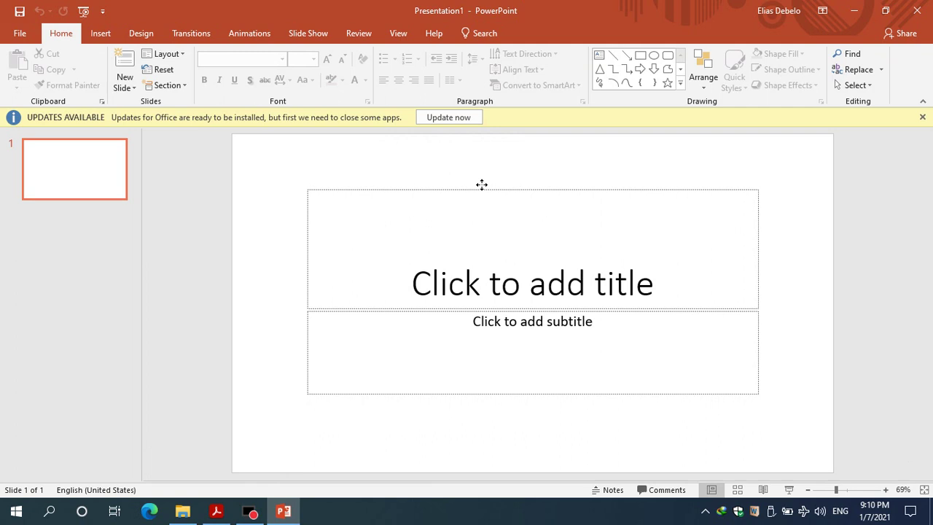
left_click(482, 187)
left_click(921, 117)
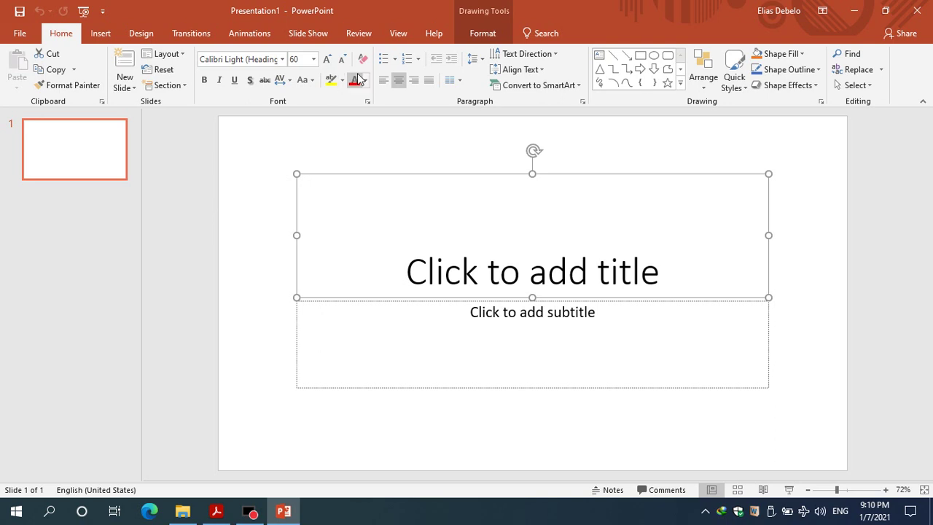
Switch the presentation to Slide Master view and select the parent Office Theme slide master.
left_click(398, 34)
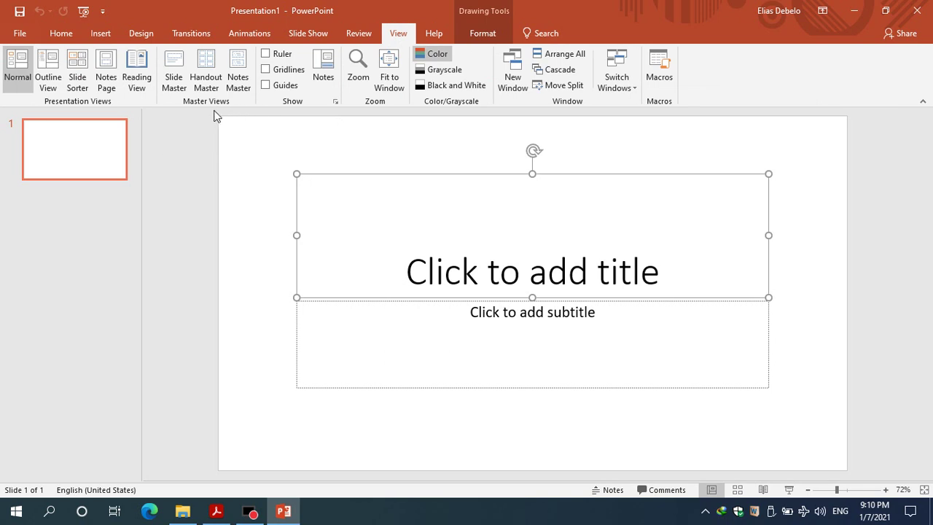
left_click(175, 87)
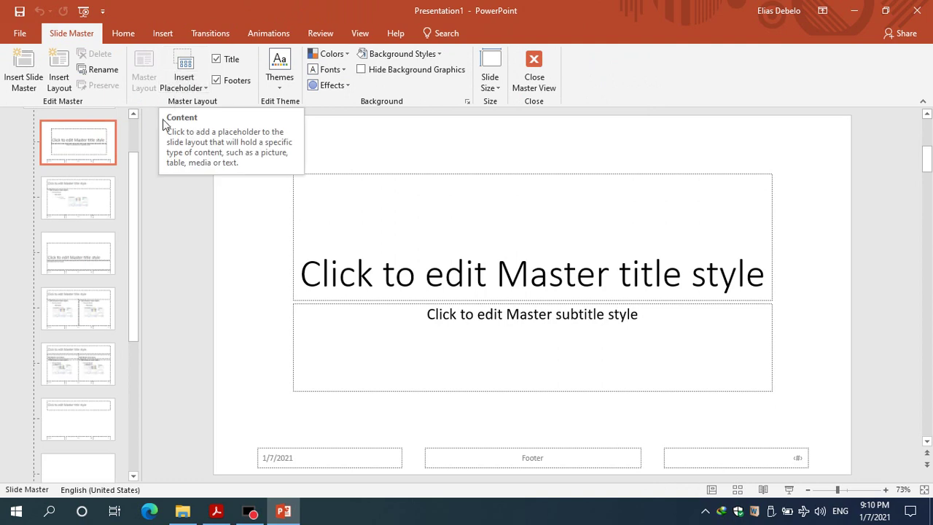
left_click(134, 136)
left_click(136, 139)
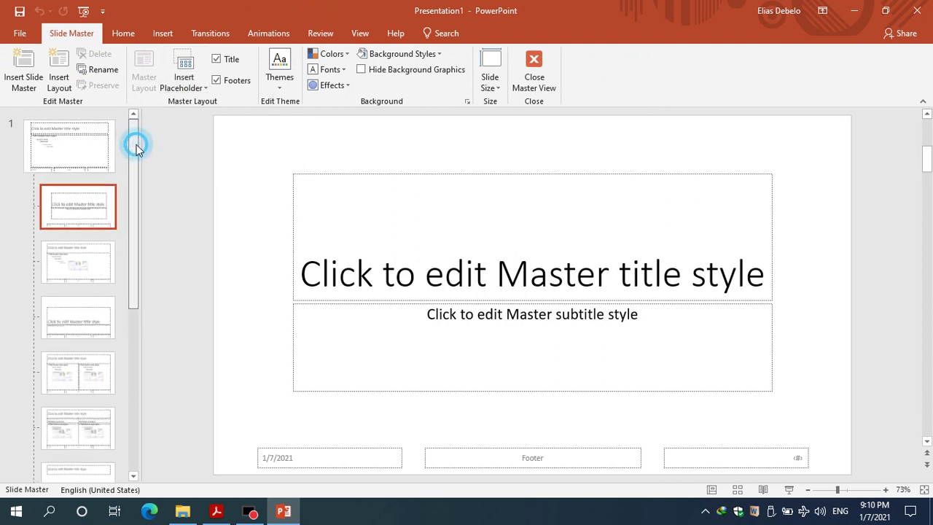
left_click(119, 152)
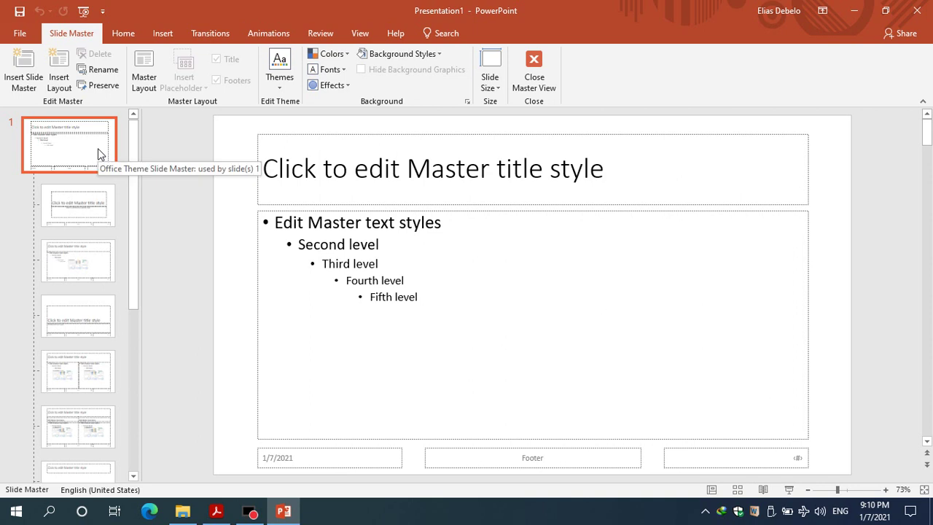
Look through all the layouts under the slide master, from the title slide to the vertical text ones.
key("Down")
key("Down")
key("Down")
key("Down")
key("Down")
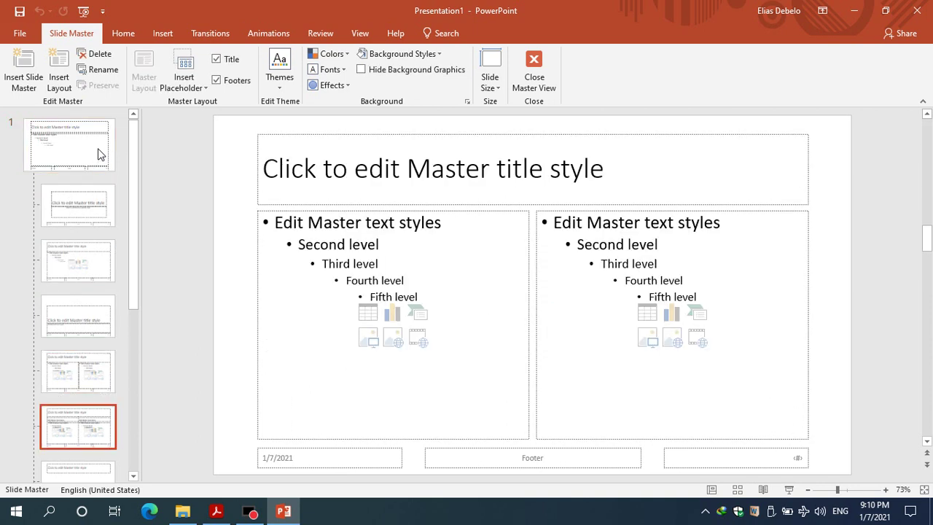
key("Down")
key("Down")
key("Down")
key("Down")
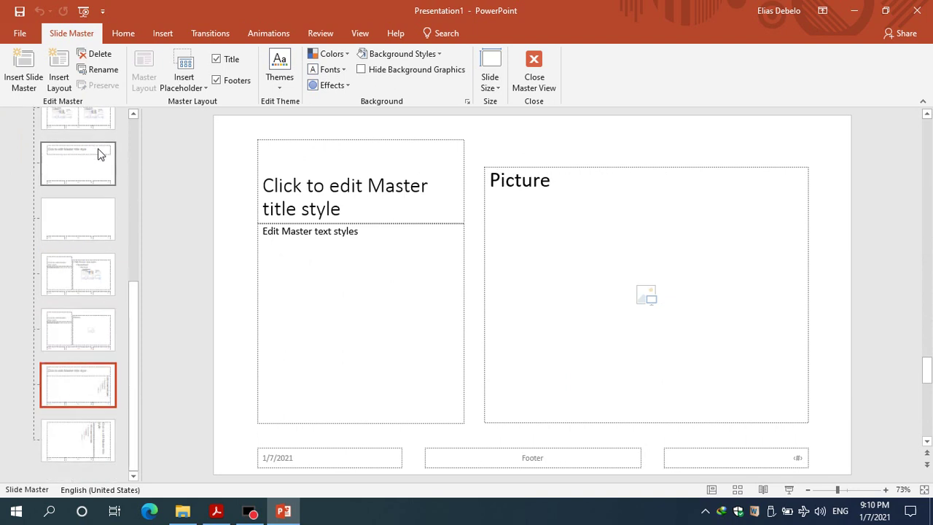
key("Down")
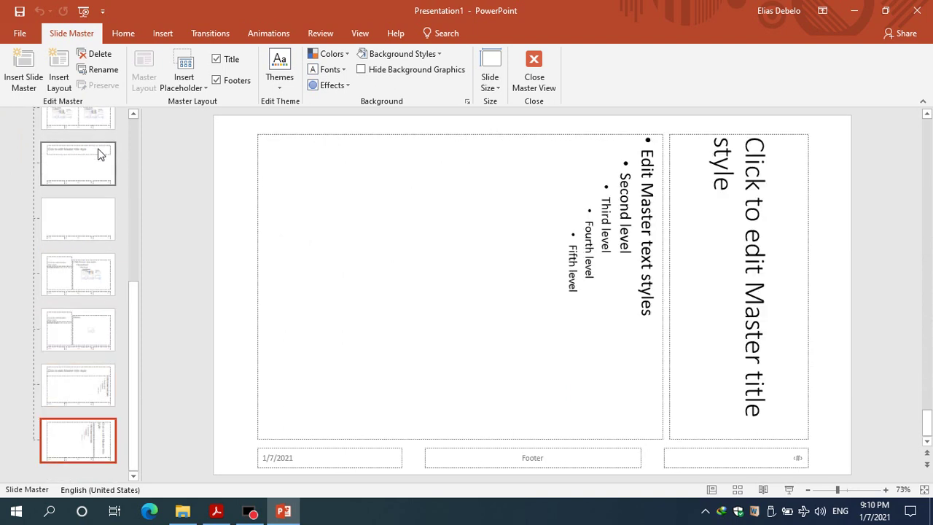
key("Up")
key("Down")
Delete the two vertical text layouts at the end of the slide master's layout list.
left_click(98, 378)
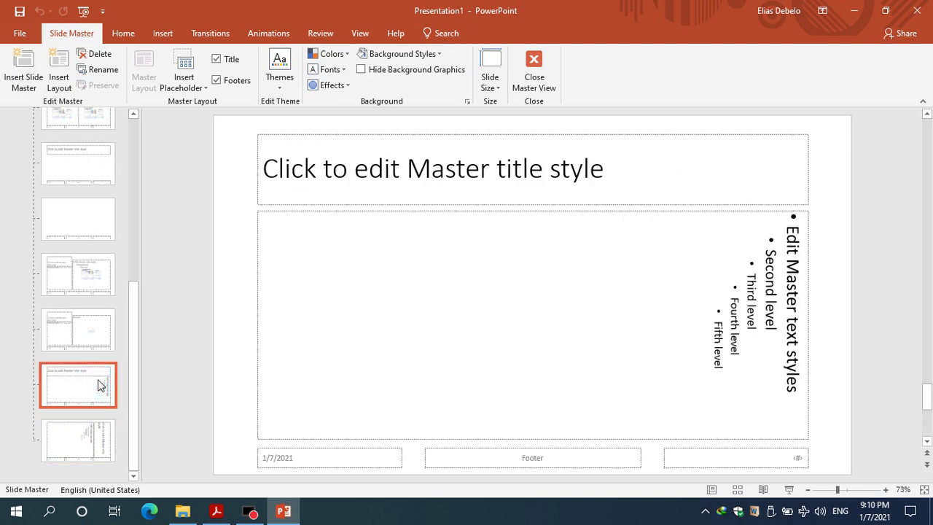
right_click(100, 383)
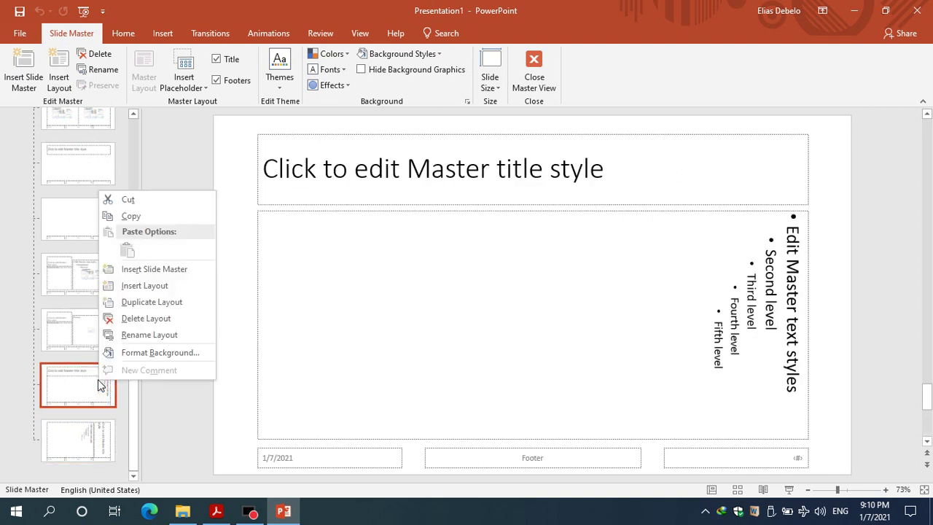
left_click(172, 318)
right_click(80, 428)
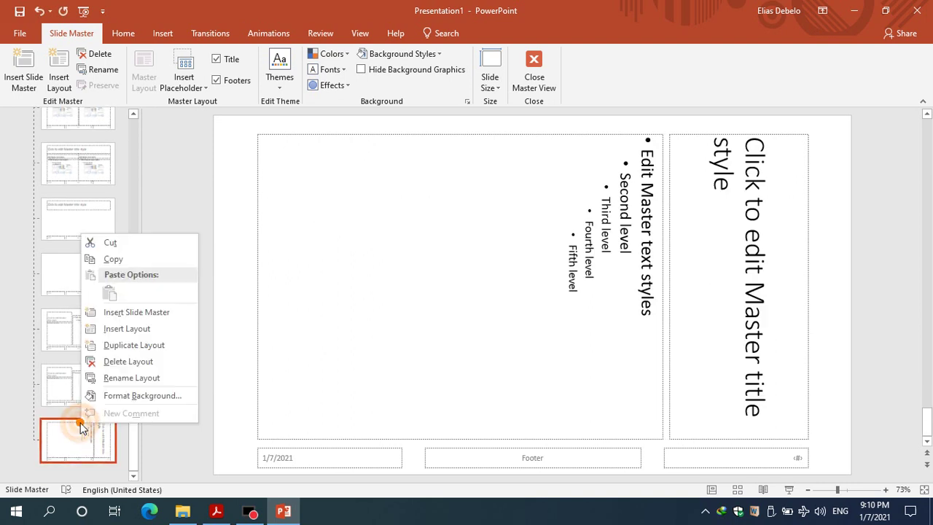
left_click(151, 360)
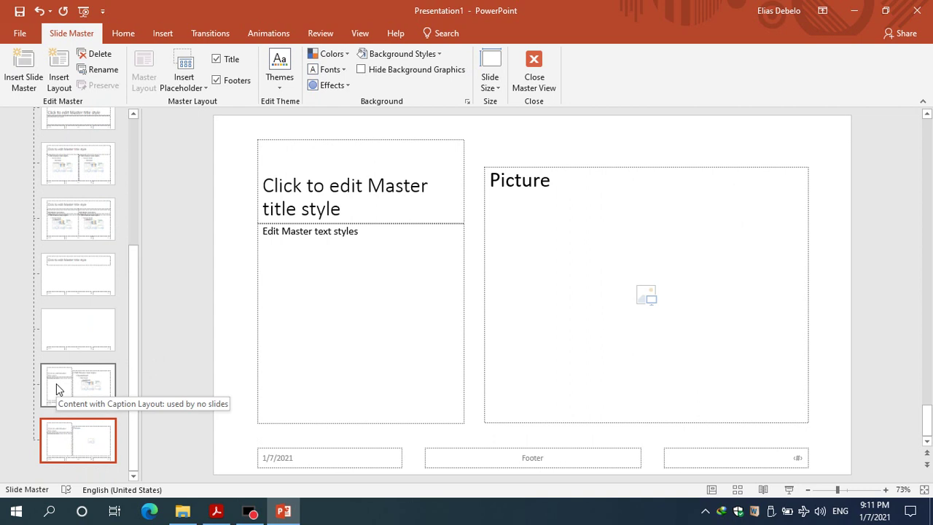
Delete the Section Header layout, located between the Title and Content and Two Content layouts.
key("Up")
key("Up")
key("Up")
key("Up")
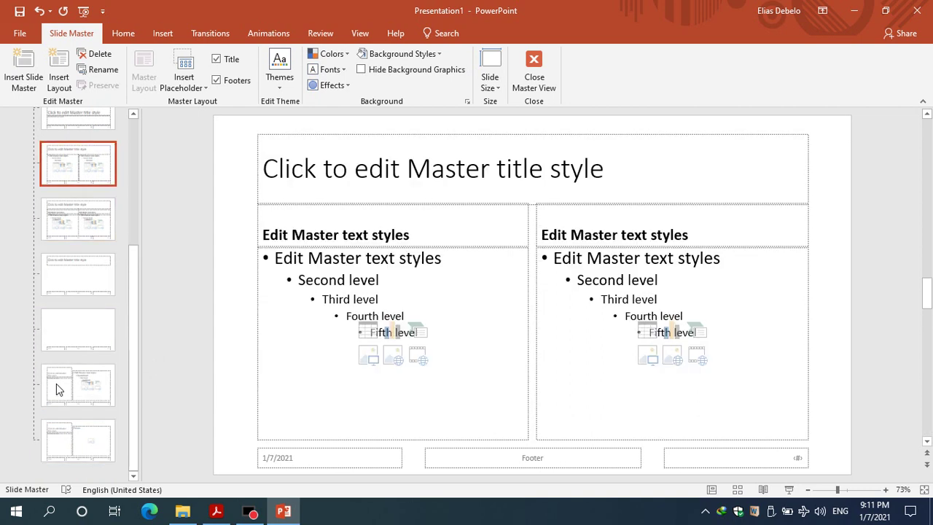
key("Up")
key("Up")
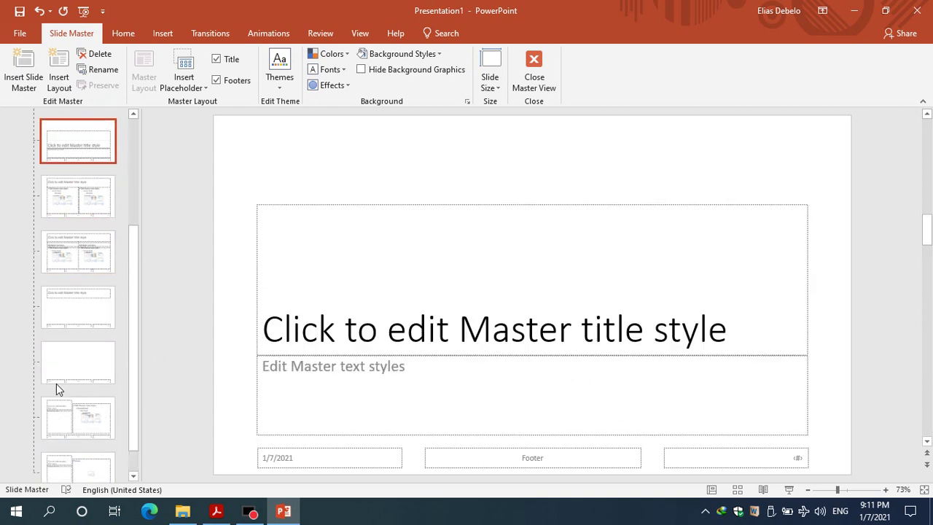
left_click_drag(84, 177, 75, 144)
right_click(94, 161)
left_click(141, 286)
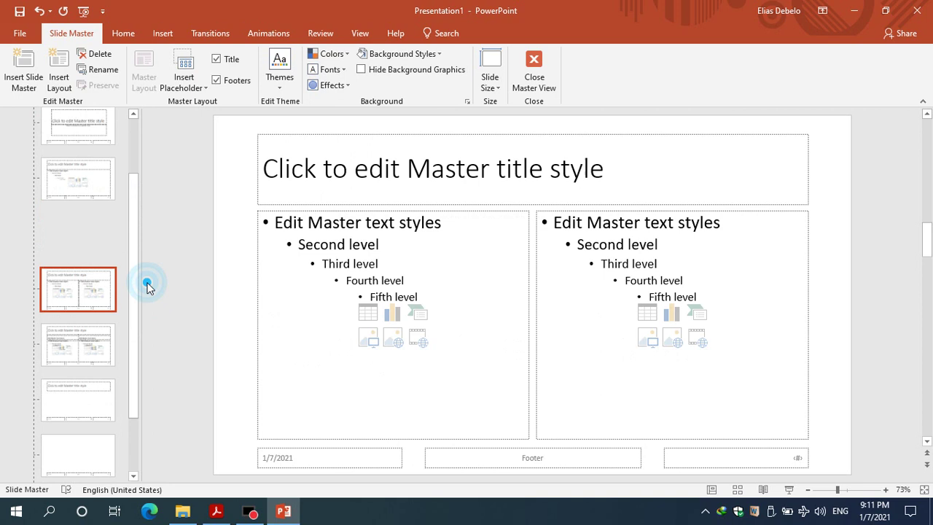
Return to the parent slide master and open its Format Background settings.
left_click(108, 196)
key("Up")
key("Up")
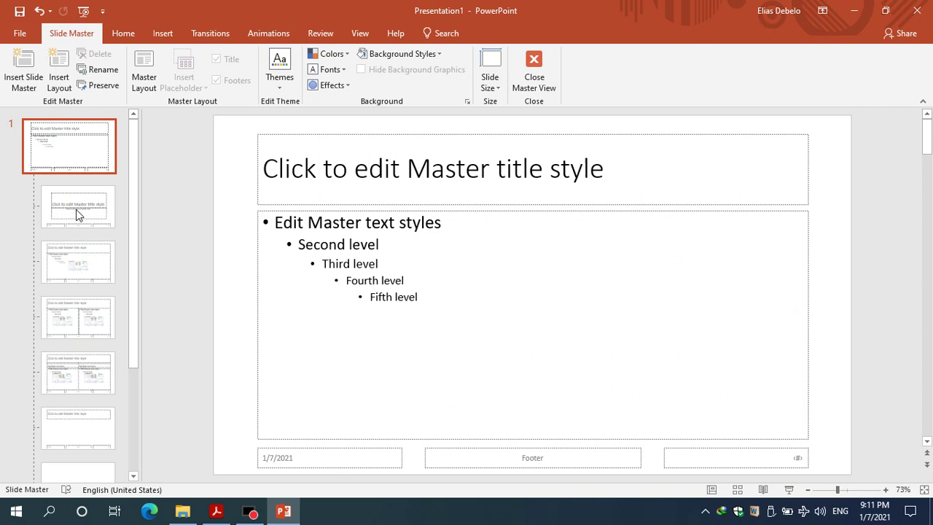
left_click(77, 163)
left_click(368, 171)
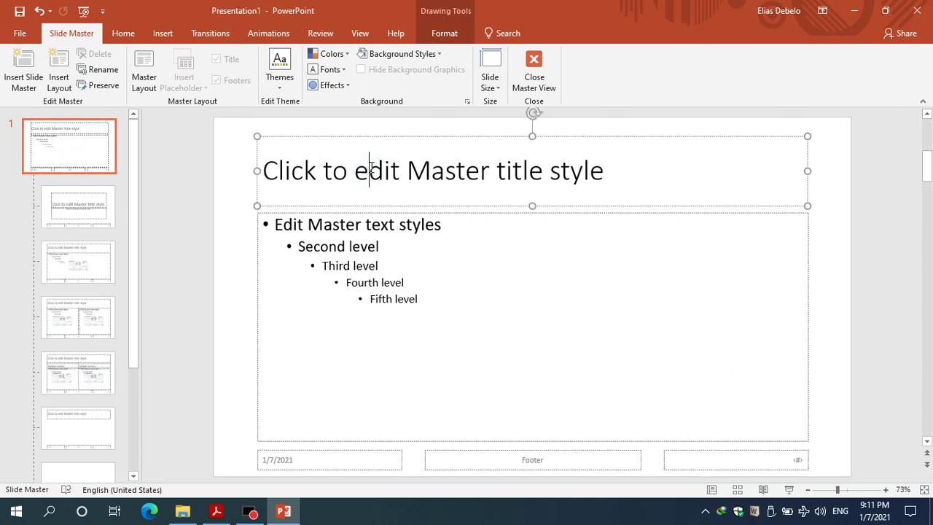
left_click(407, 134)
left_click(397, 169)
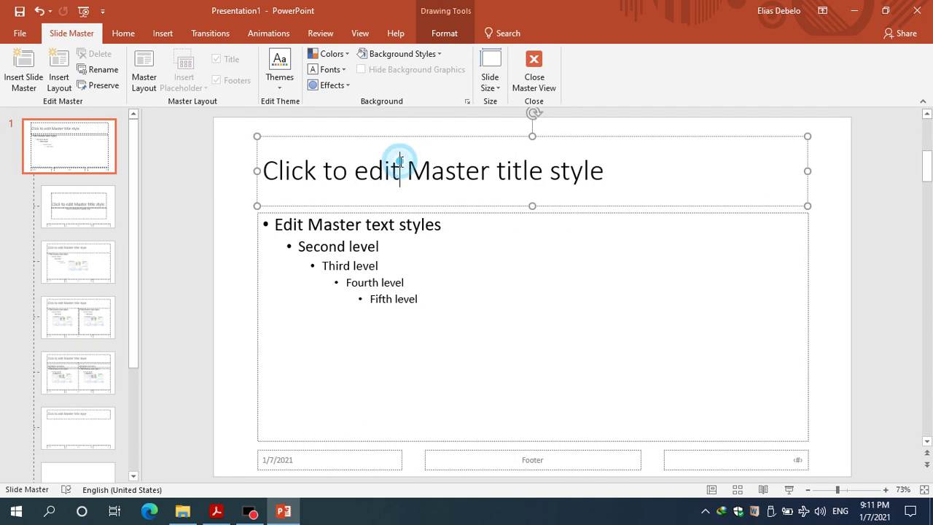
left_click(439, 55)
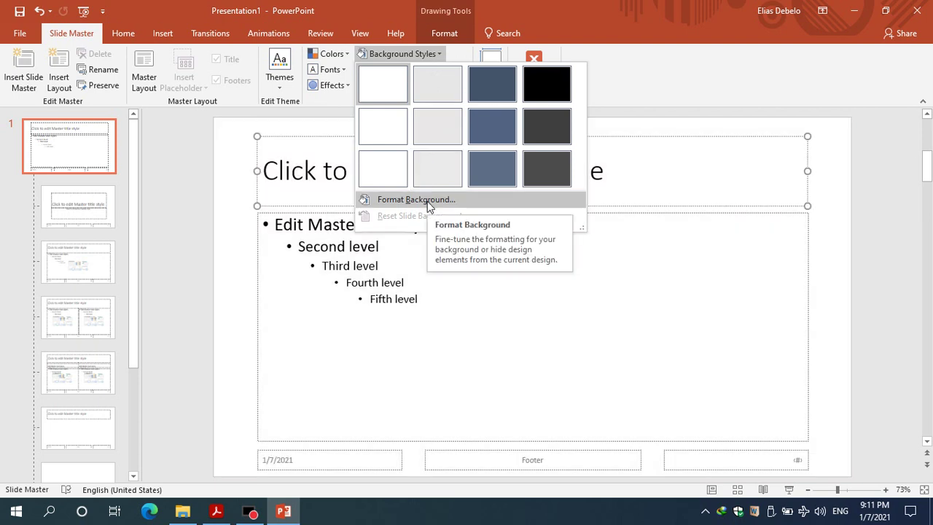
left_click(429, 204)
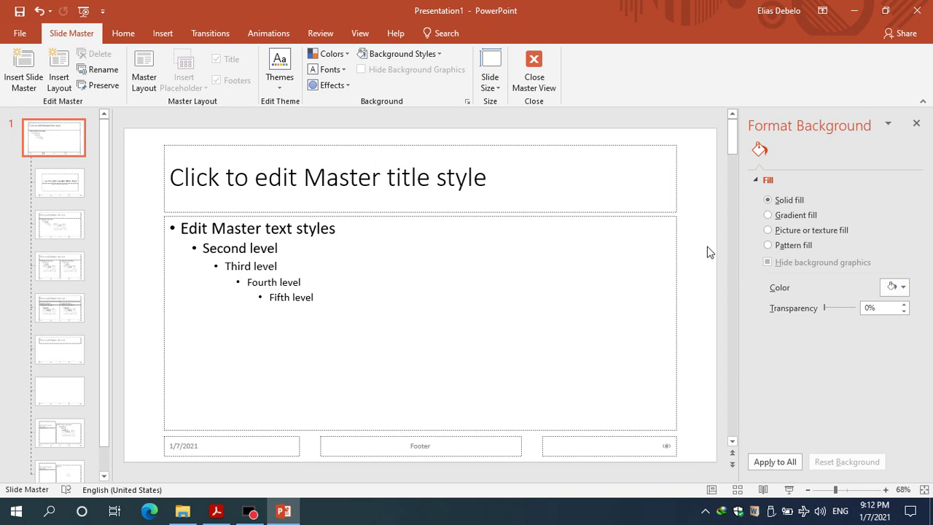
Try solid, gradient and pattern fills on the master title placeholder and settle on Picture or texture fill.
left_click(628, 145)
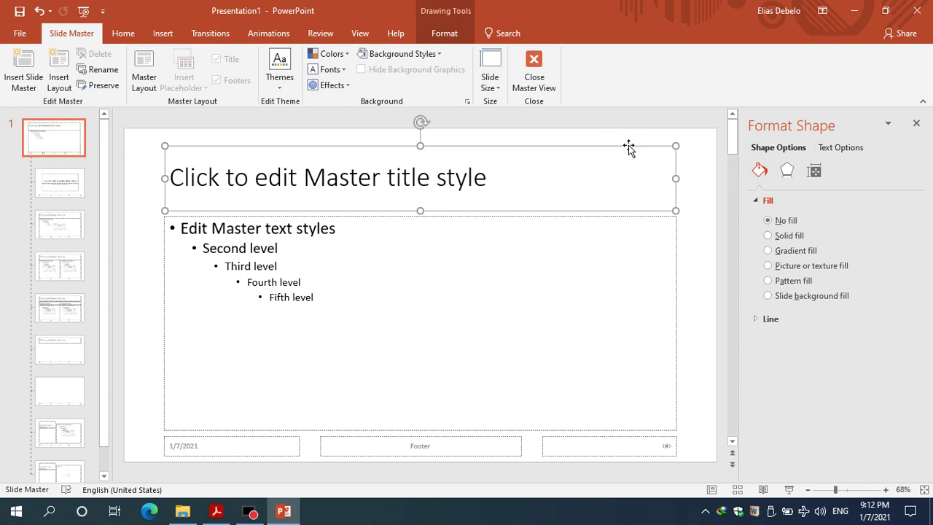
left_click(803, 239)
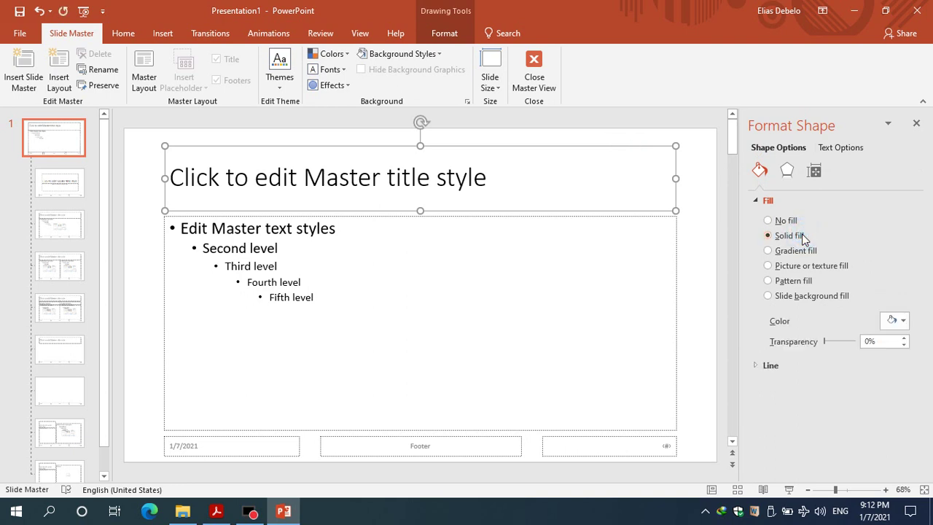
left_click(802, 252)
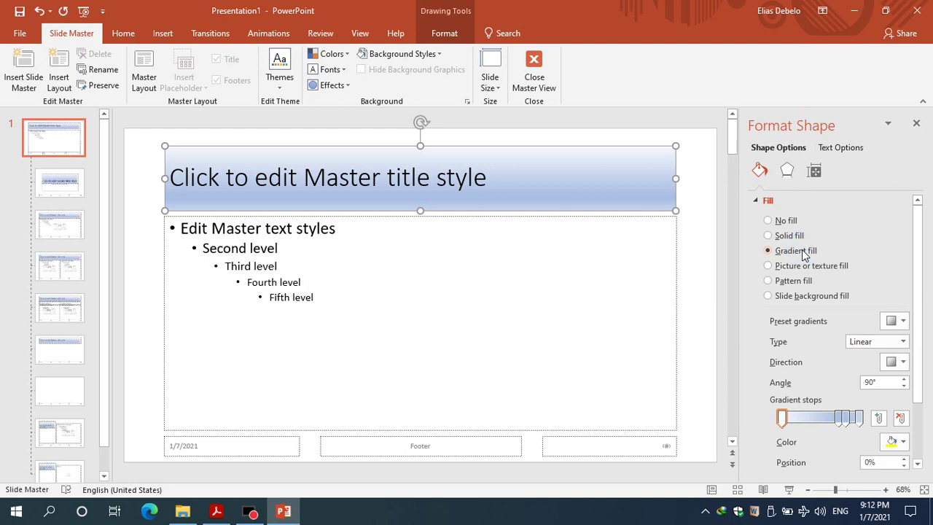
left_click(809, 267)
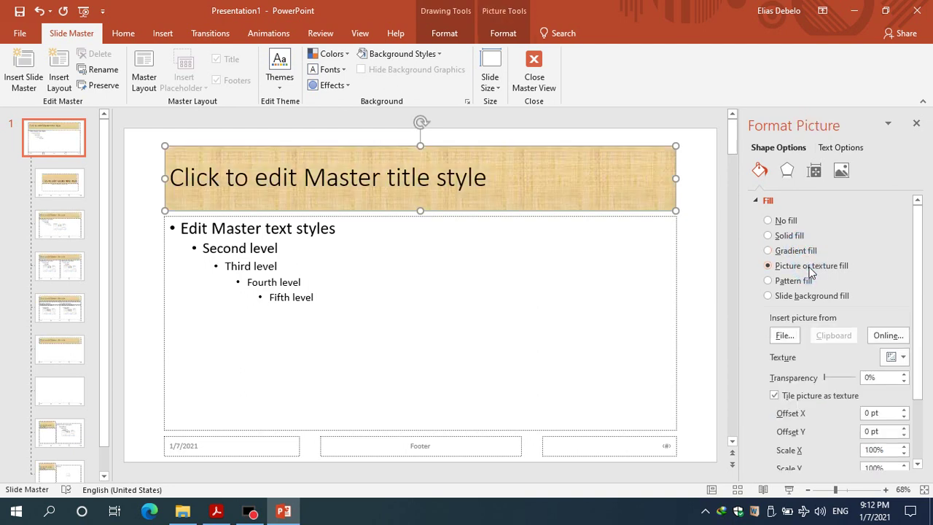
left_click(803, 281)
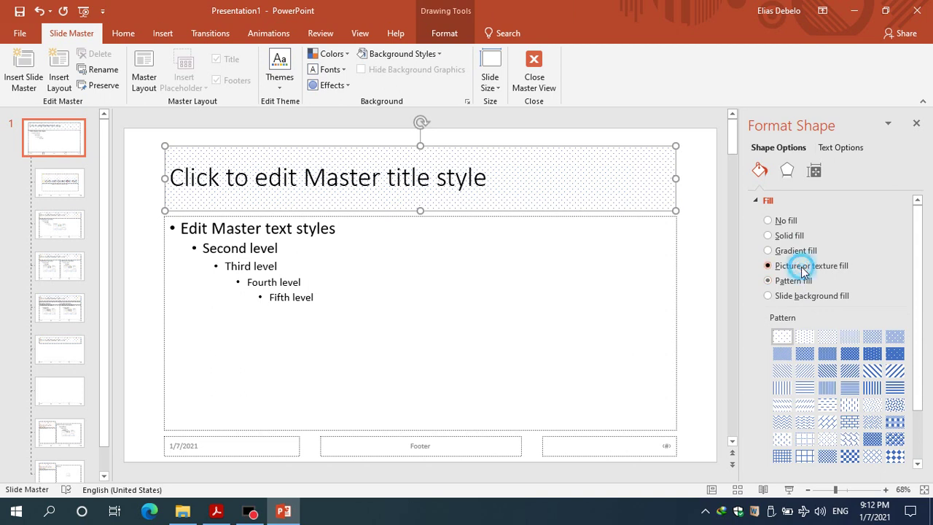
left_click(801, 266)
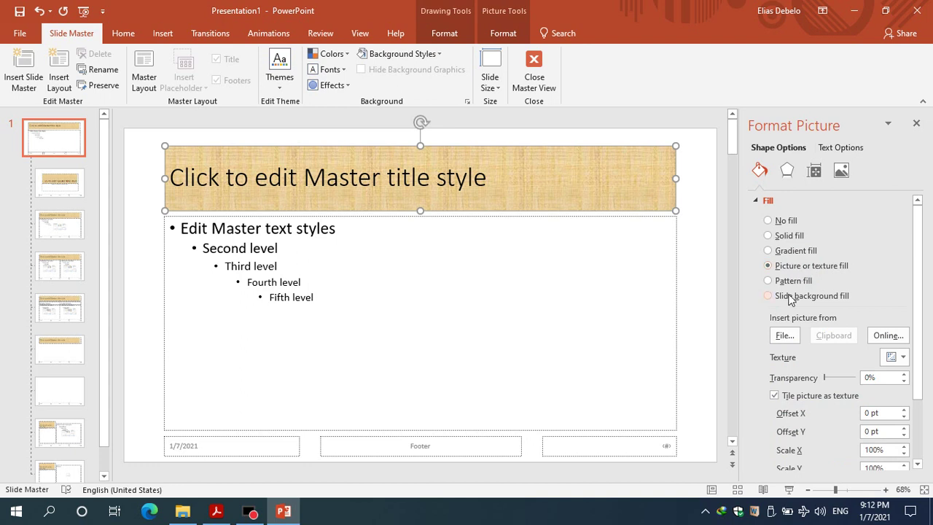
Fill the master title placeholder with the picture "blue" from the Documents folder.
left_click(784, 336)
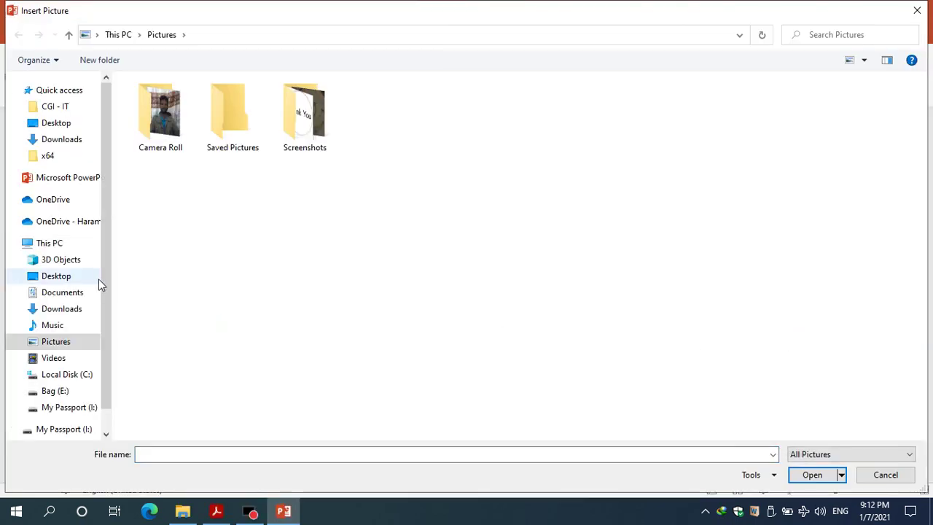
left_click(82, 292)
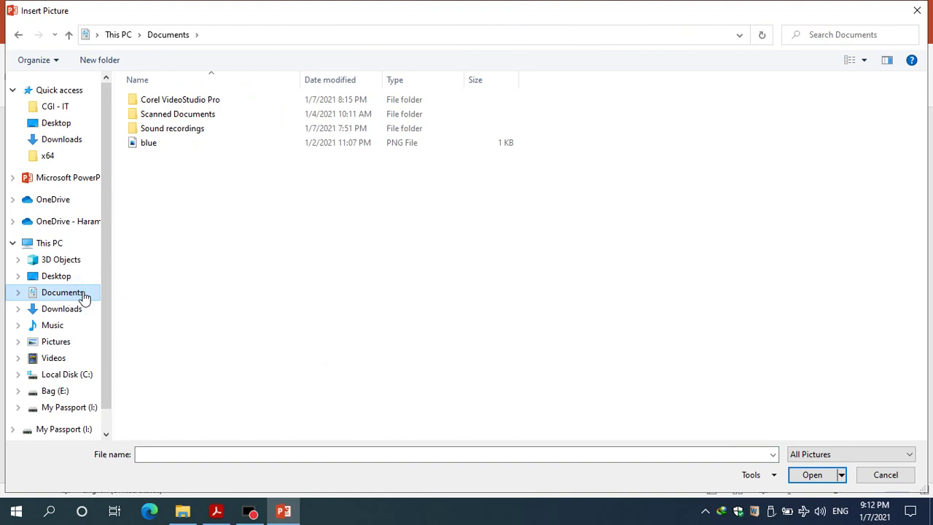
left_click(162, 145)
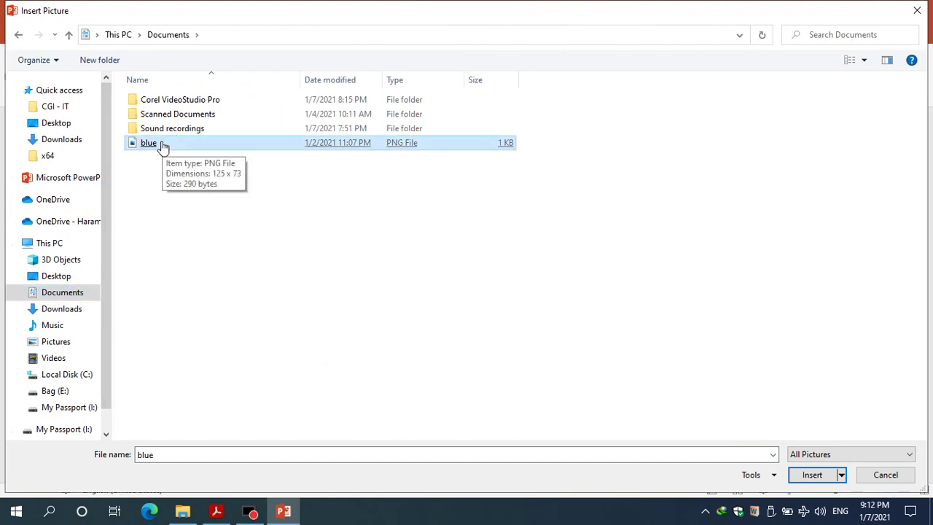
double_click(162, 143)
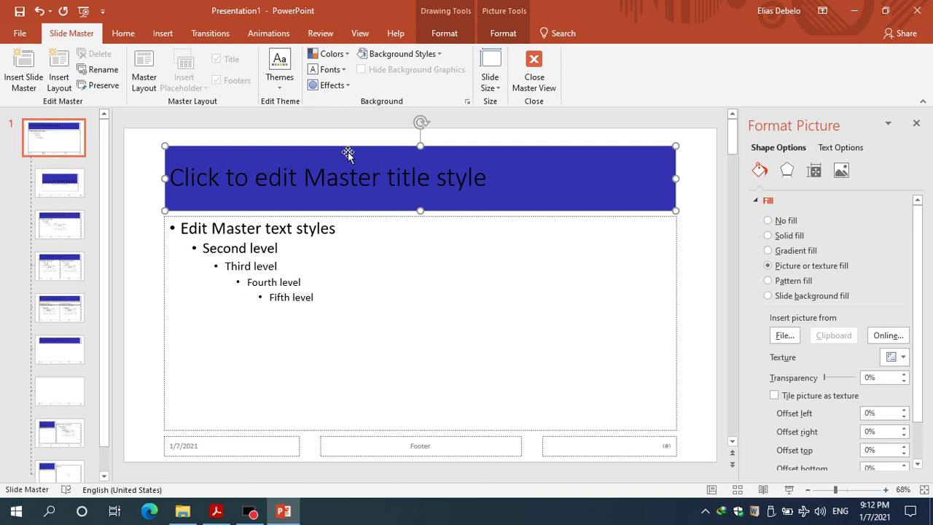
Make the master title text white and set its font to Bell MT.
left_click(121, 35)
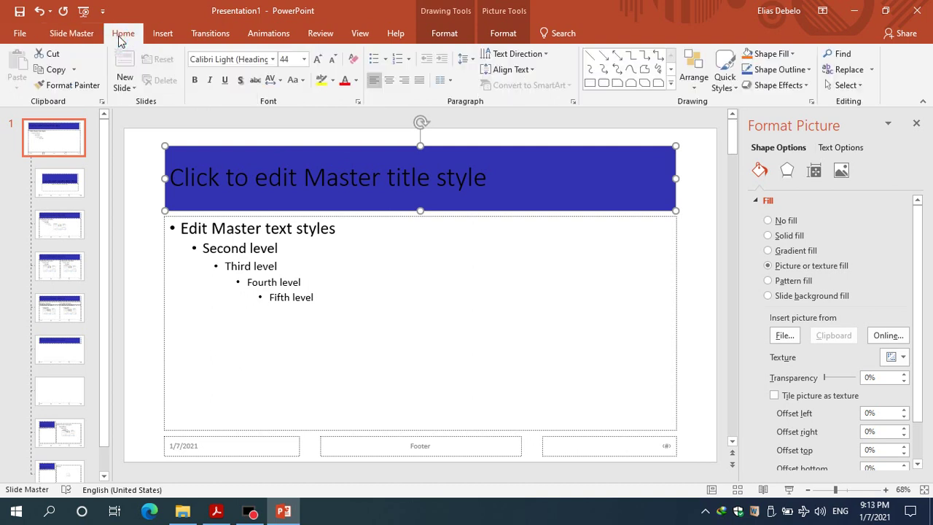
left_click(356, 81)
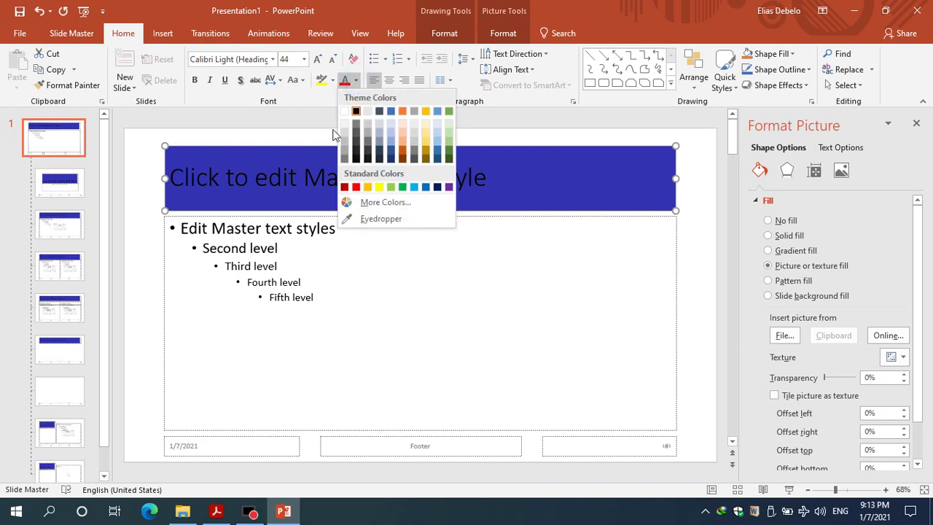
left_click(345, 113)
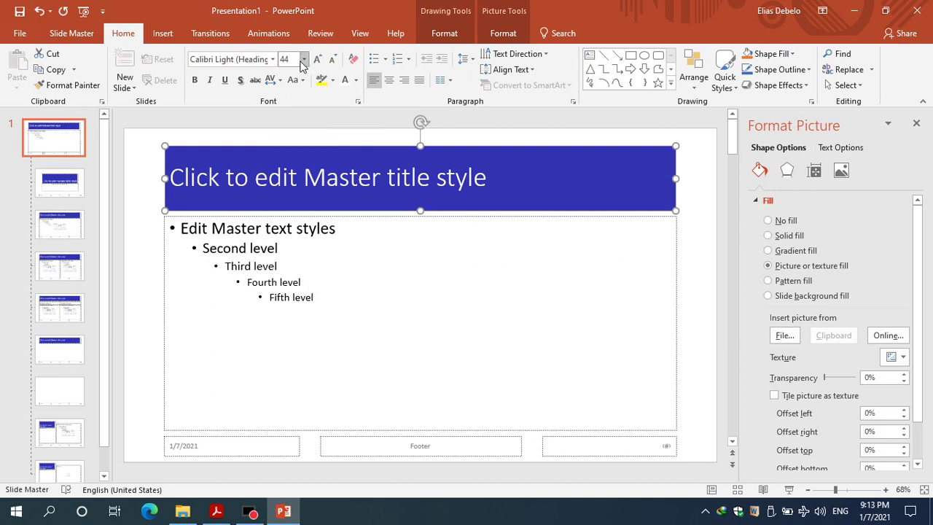
left_click(238, 59)
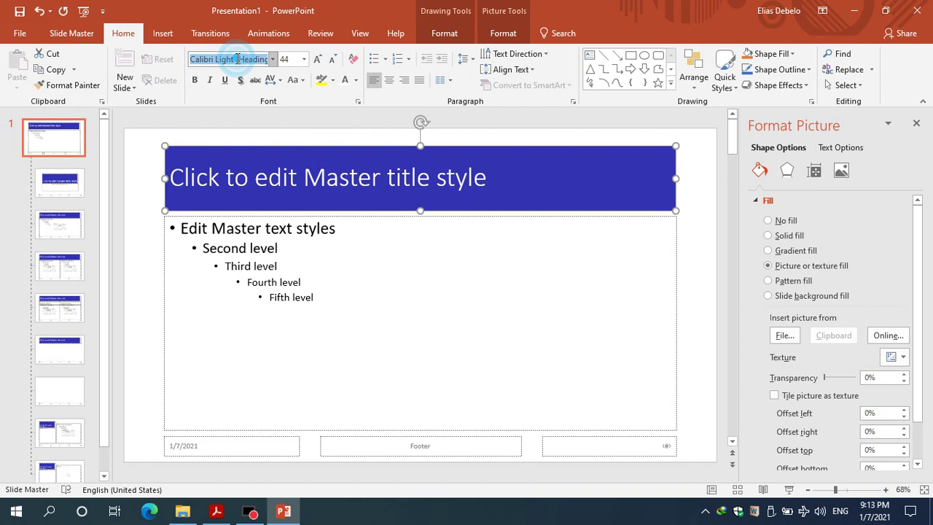
type("Bell MT")
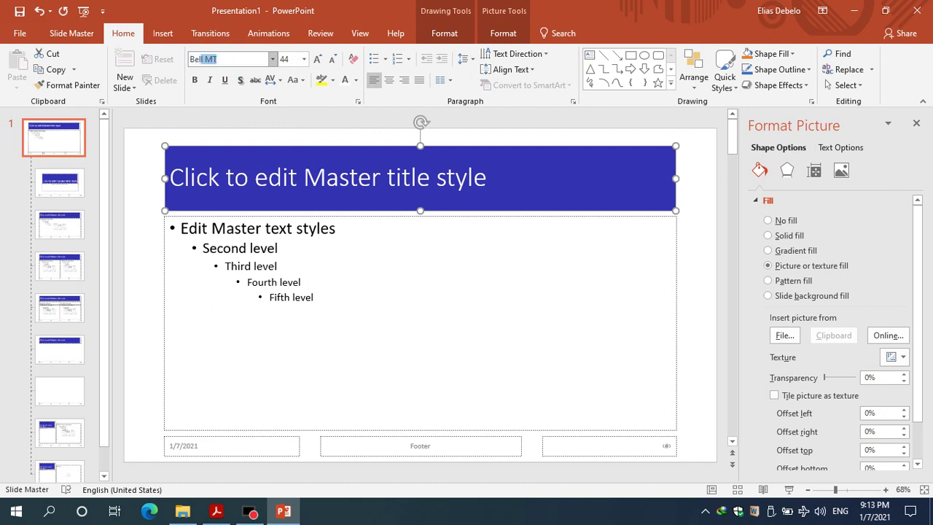
key("Return")
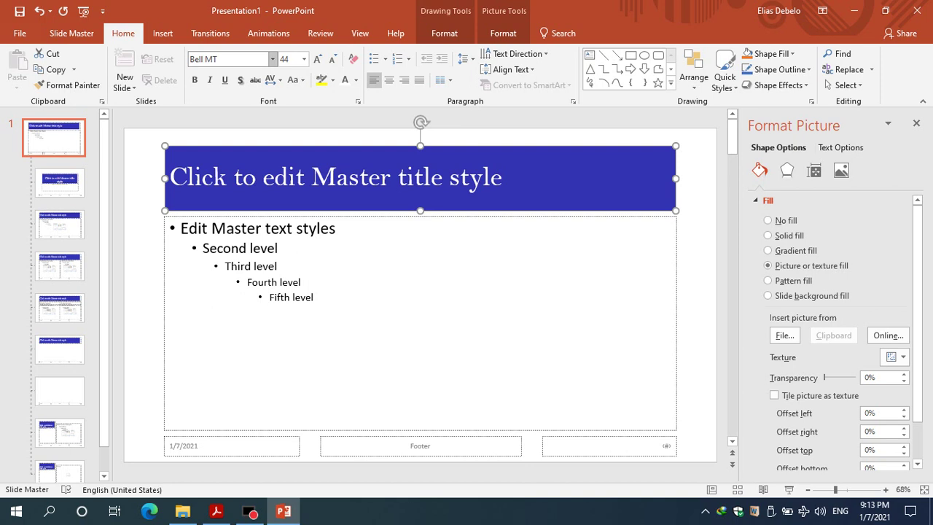
Narrow the master body text placeholder by moving its left edge slightly inward from the title's left edge.
left_click(216, 247)
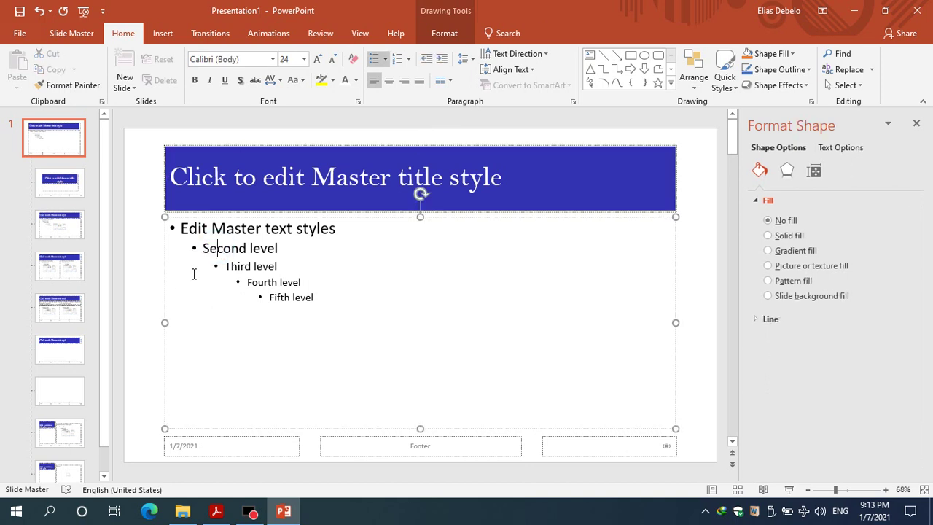
left_click_drag(167, 321, 187, 318)
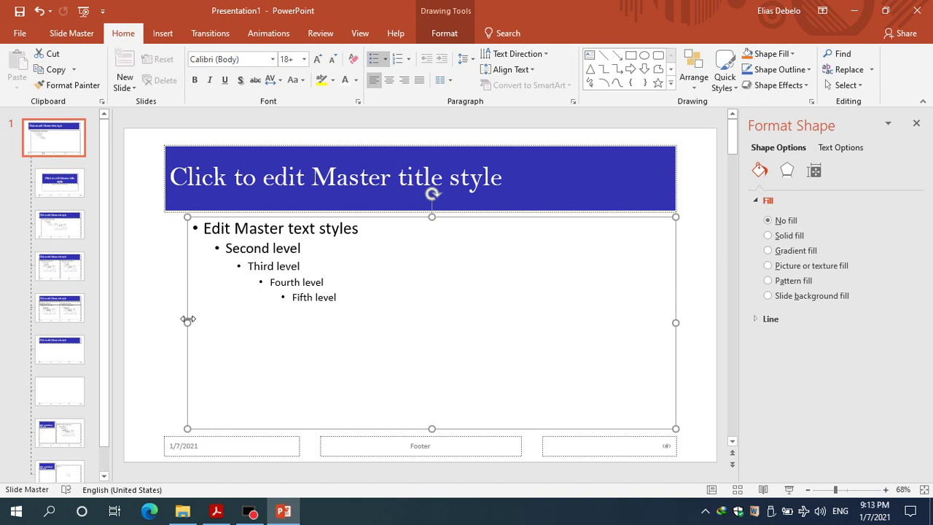
left_click(144, 317)
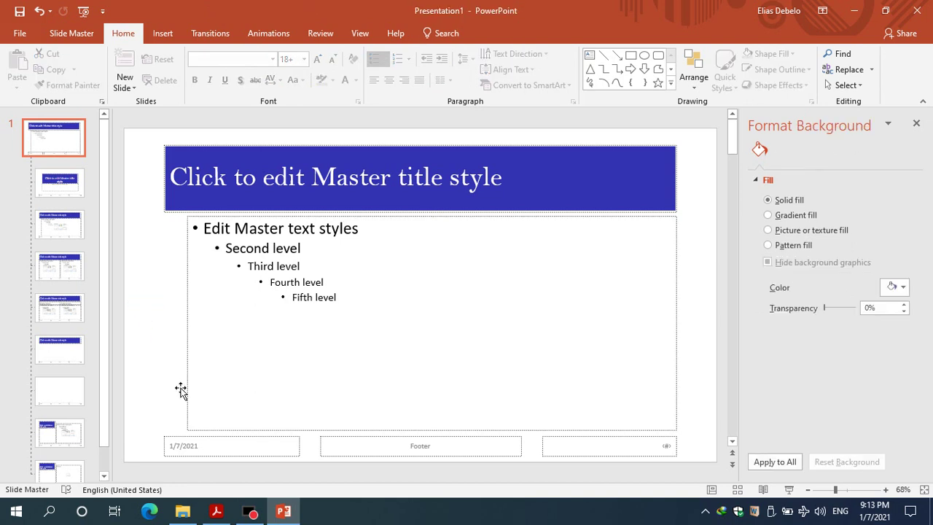
Apply the blue picture fill to the date, footer and slide number placeholders together.
left_click(209, 441)
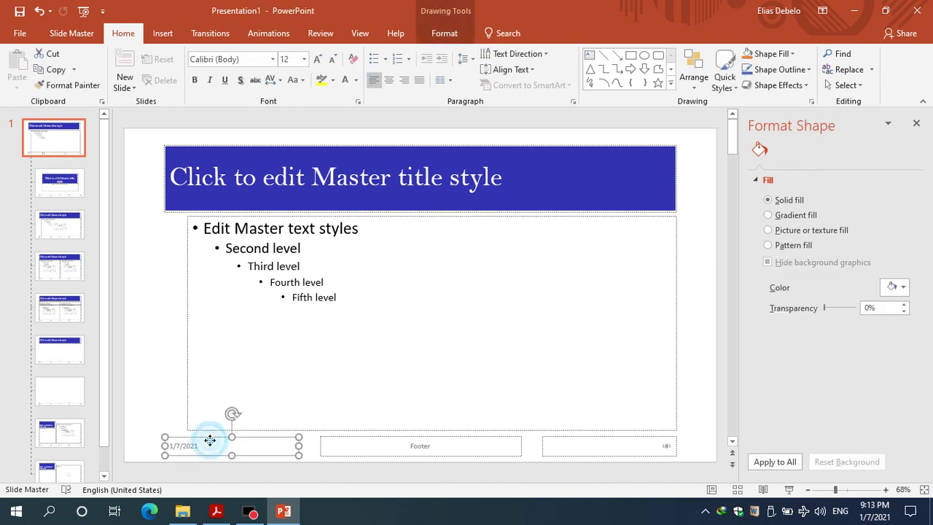
left_click(341, 444)
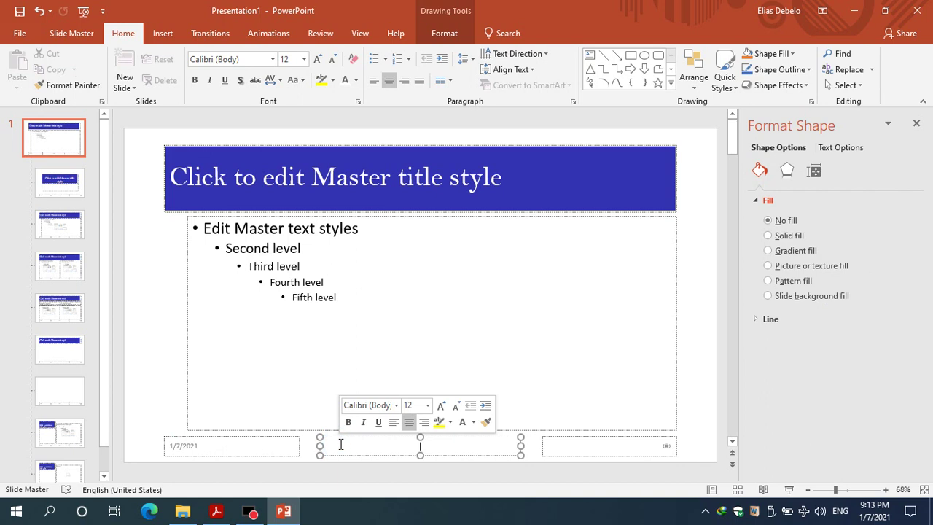
left_click(559, 456)
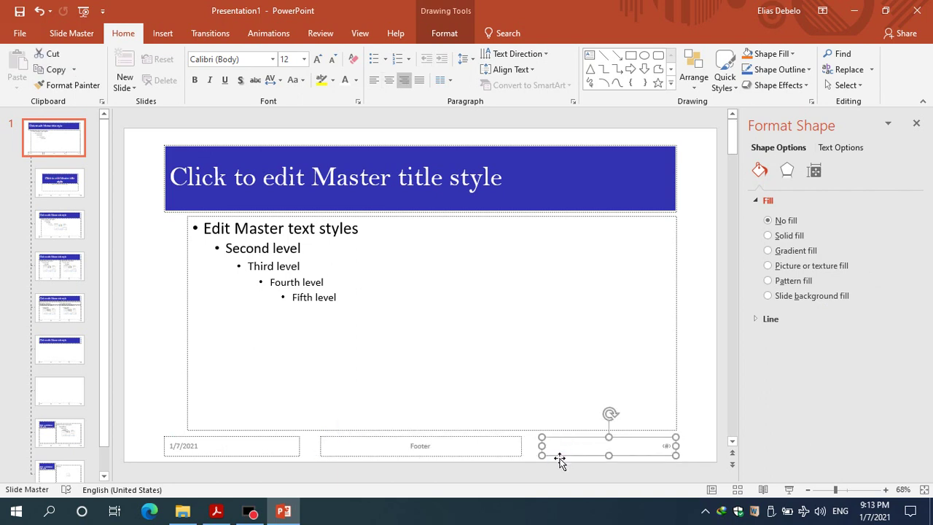
left_click(297, 447)
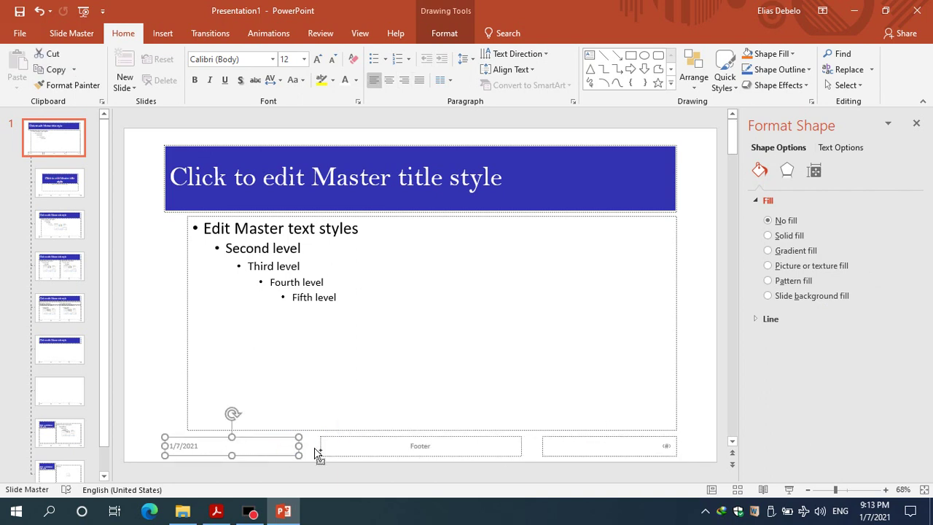
left_click(328, 453, "shift")
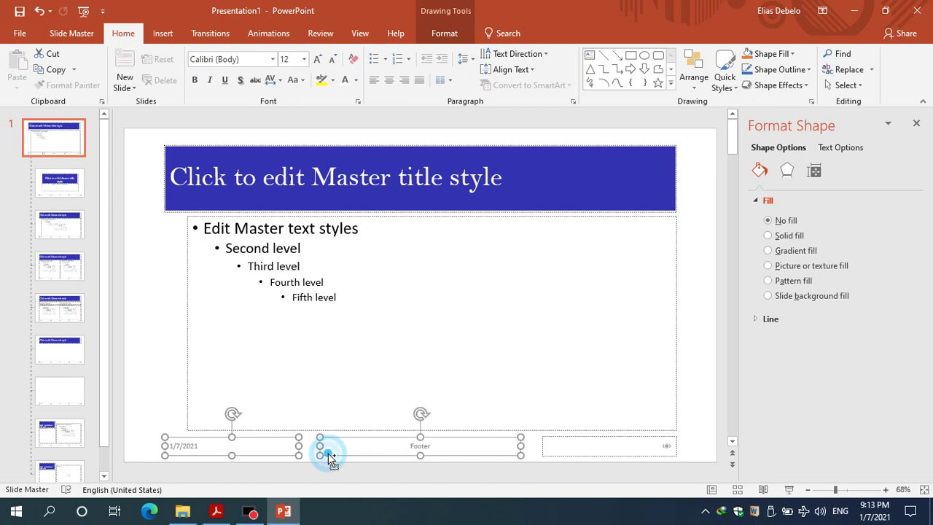
left_click(570, 456, "shift")
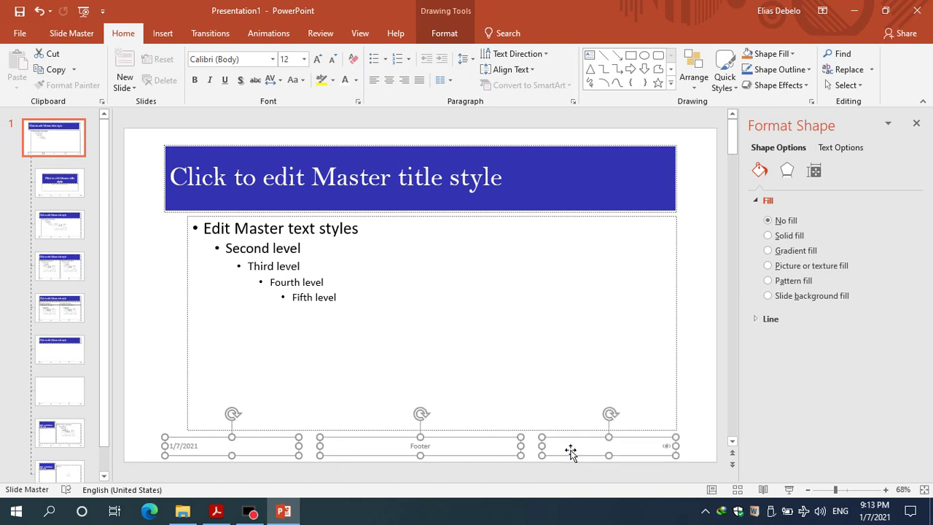
left_click(793, 267)
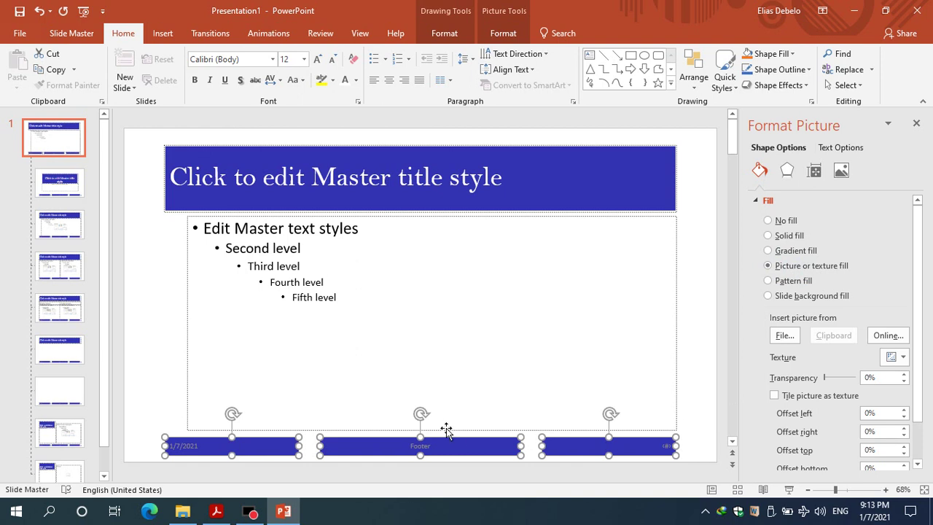
Resize the date placeholder and widen the center footer on both sides so the three footer placeholders form one continuous bar.
left_click(294, 455)
mouse_move(300, 447)
left_mouse_down()
mouse_move(321, 445)
mouse_move(291, 445)
left_mouse_up()
left_click(319, 445)
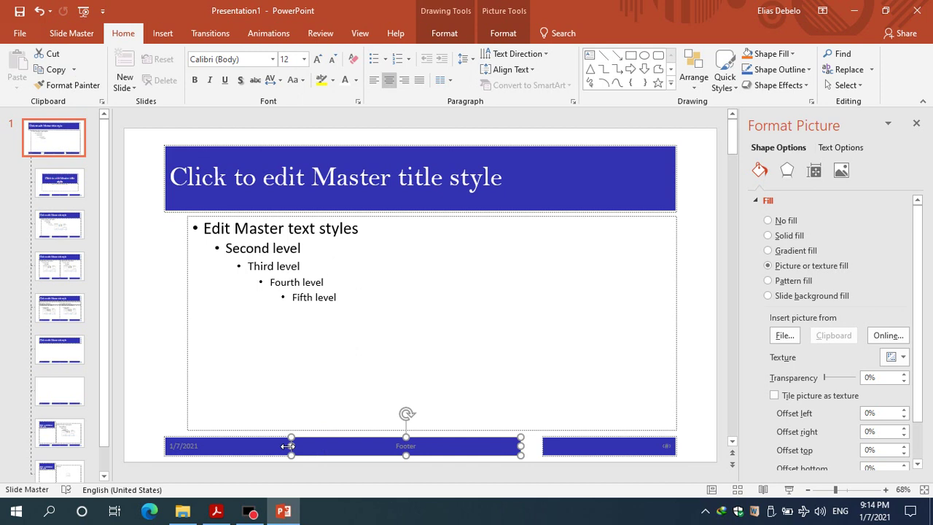
left_click_drag(524, 446, 548, 445)
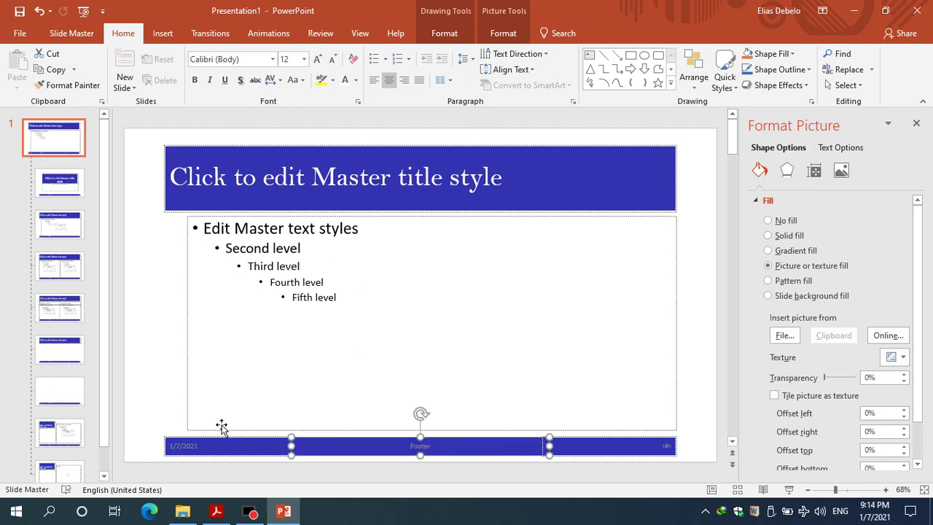
left_click(171, 390)
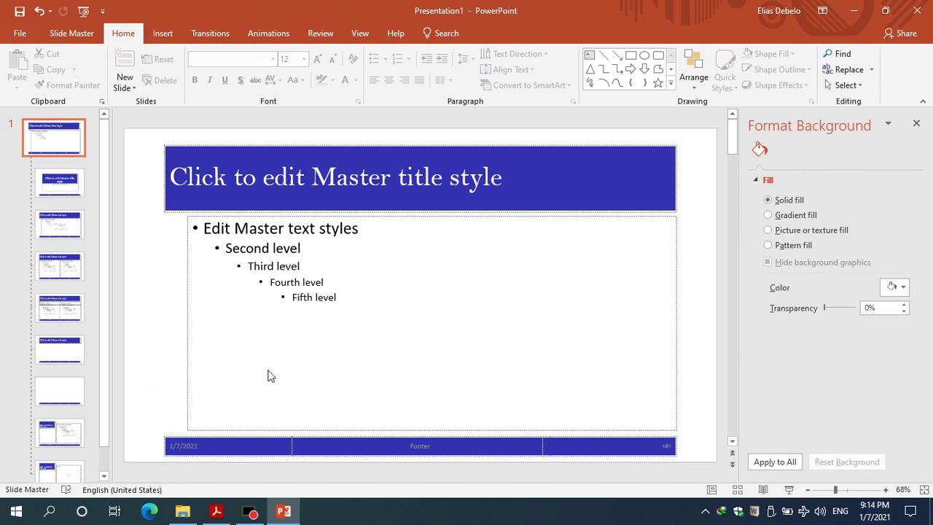
left_click(786, 464)
Set the picture fill transparency of the date placeholder to 10%.
left_click(233, 435)
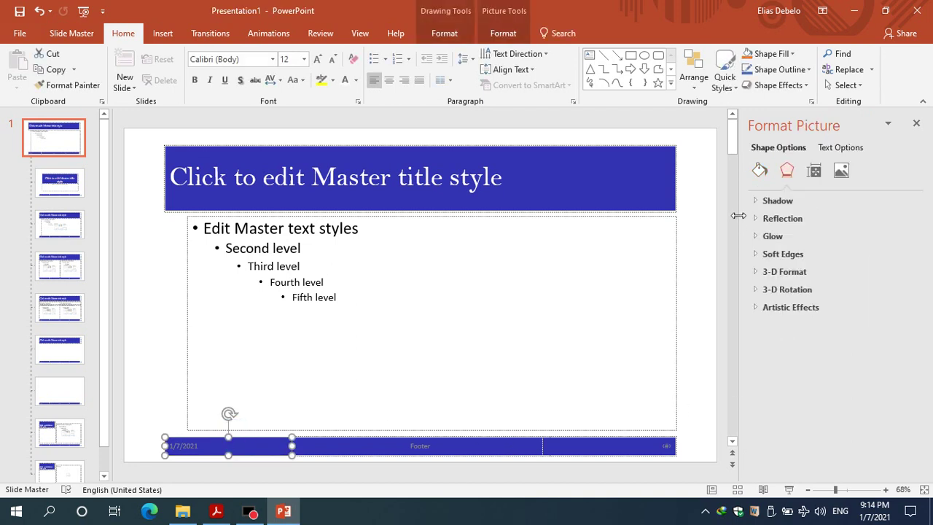
left_click(759, 171)
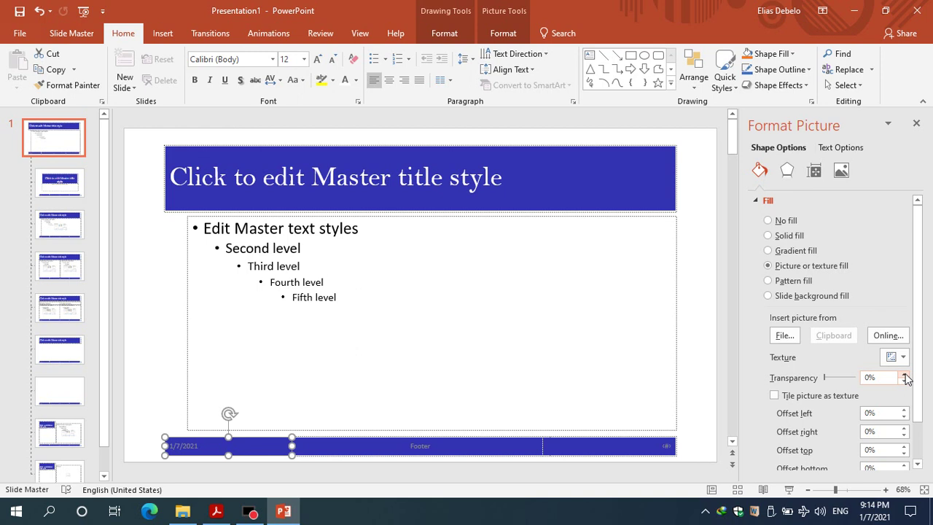
left_click(905, 374)
left_click(905, 374)
left_click(905, 374)
left_click(905, 374)
left_click(905, 374)
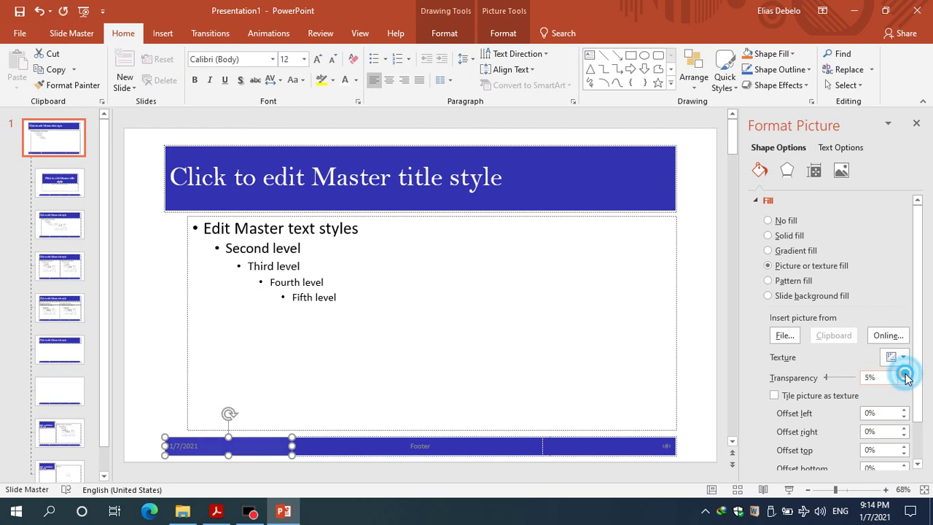
left_click(904, 374)
left_click(904, 375)
left_click(905, 374)
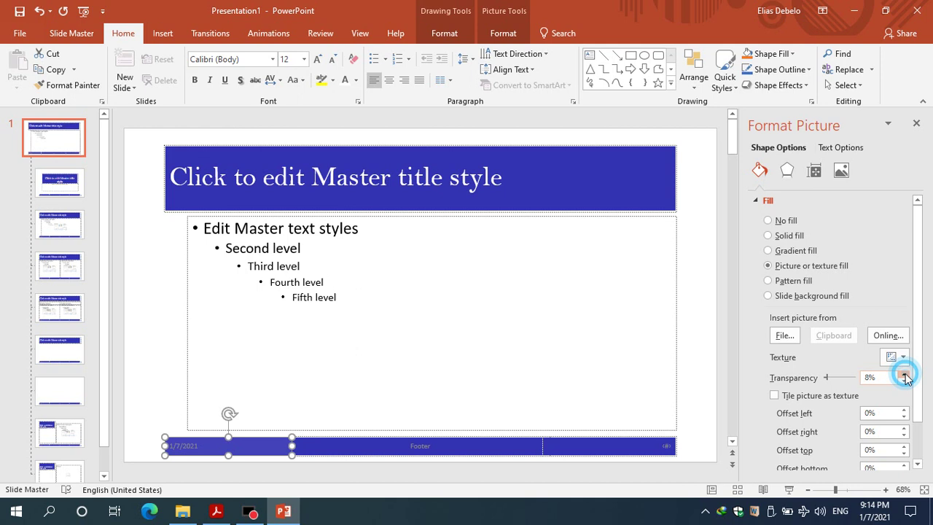
left_click(905, 374)
left_click(905, 374)
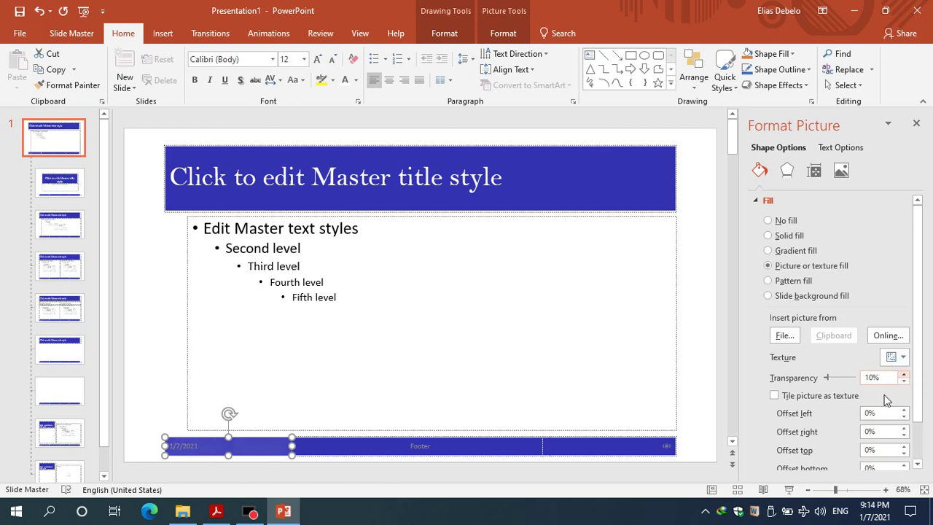
Raise the picture fill transparency of the center footer placeholder to about 5%.
left_click(477, 450)
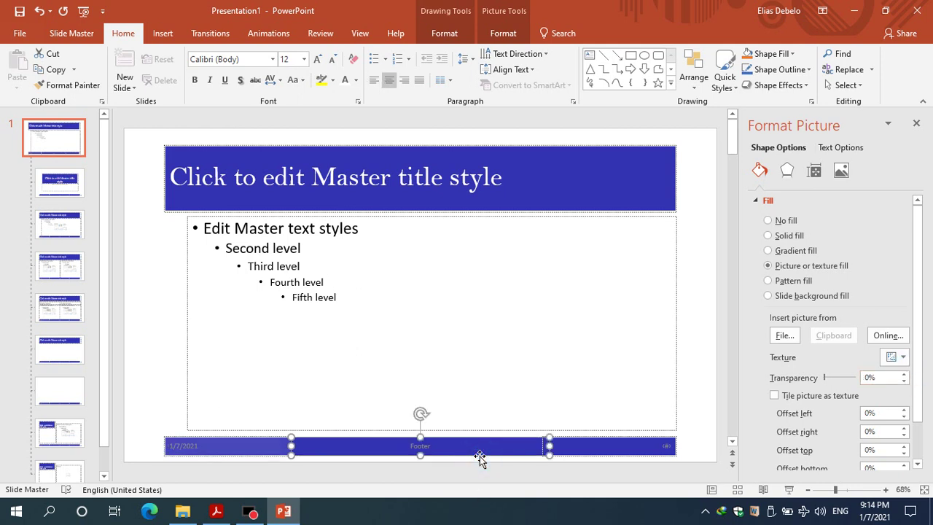
left_click(903, 374)
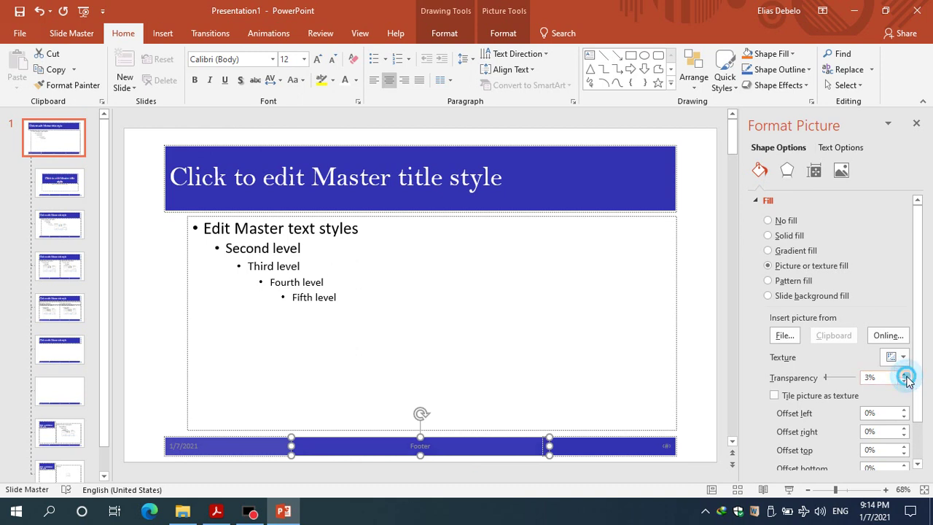
left_click(904, 381)
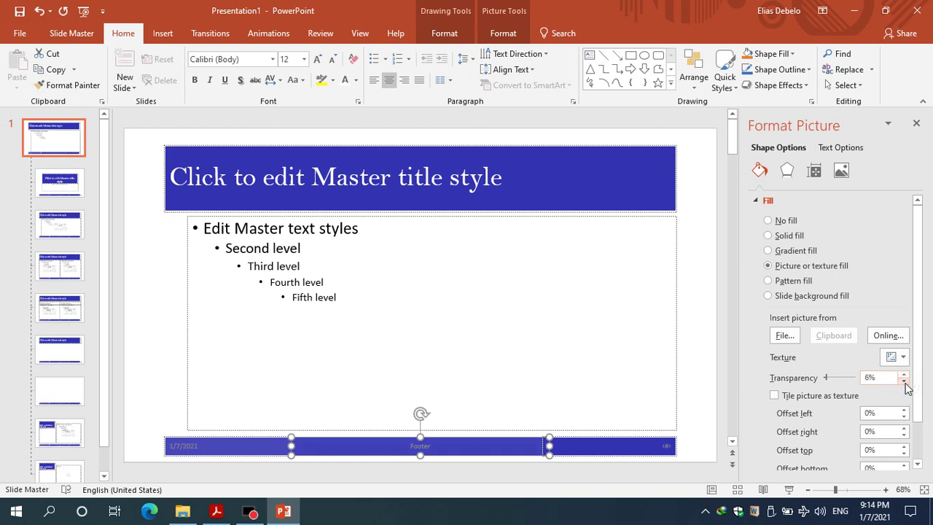
left_click(904, 382)
left_click(698, 411)
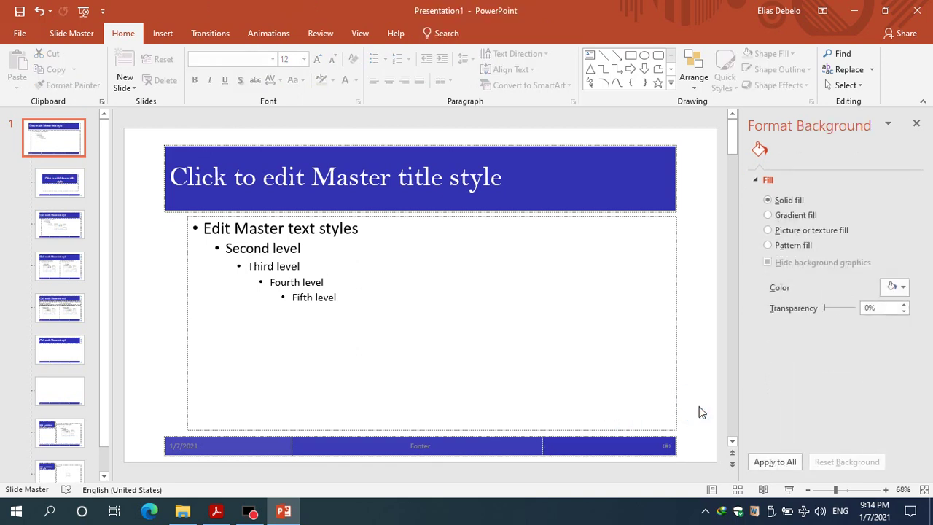
Reduce the height of the master title placeholder by raising its bottom edge, leaving a gap above the body text.
left_click(384, 207)
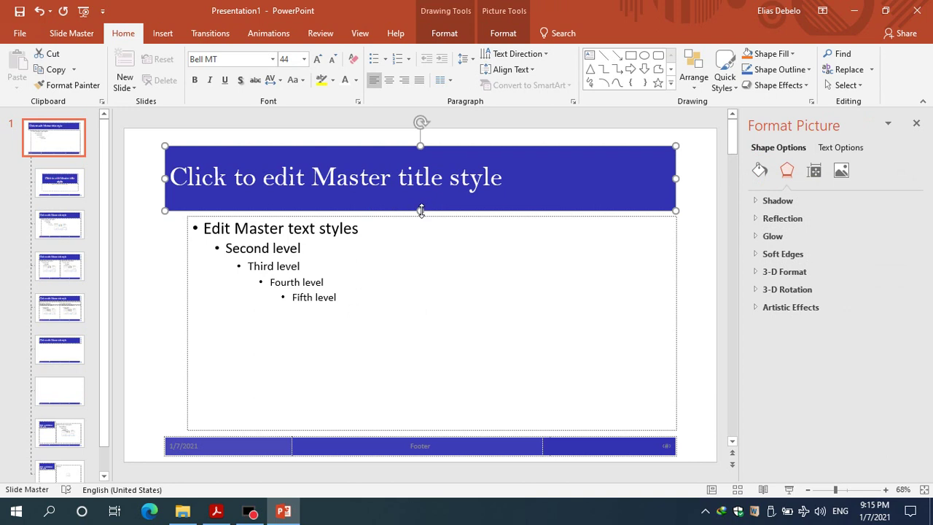
left_click_drag(426, 211, 421, 195)
key("Escape")
Raise the top edge of the master body text placeholder to just below the title bar and set its font to Bell MT.
left_click(408, 245)
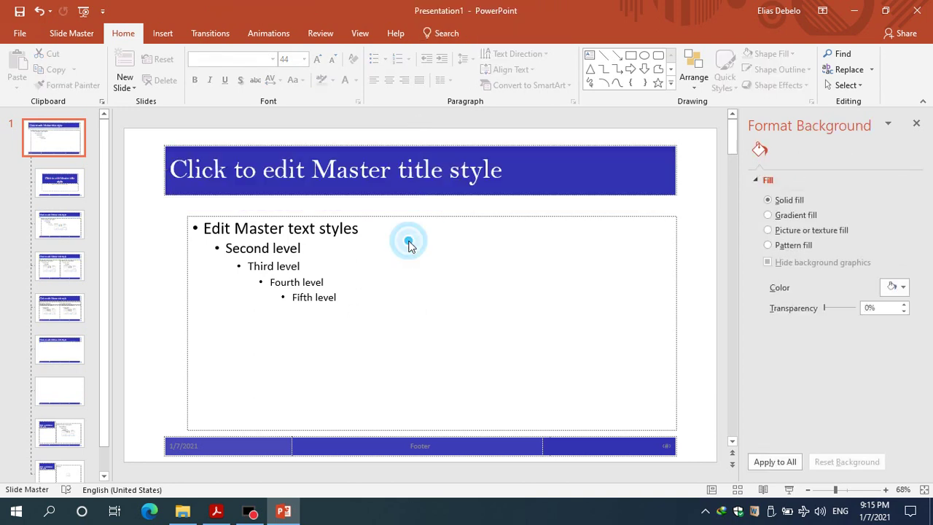
left_click(407, 215)
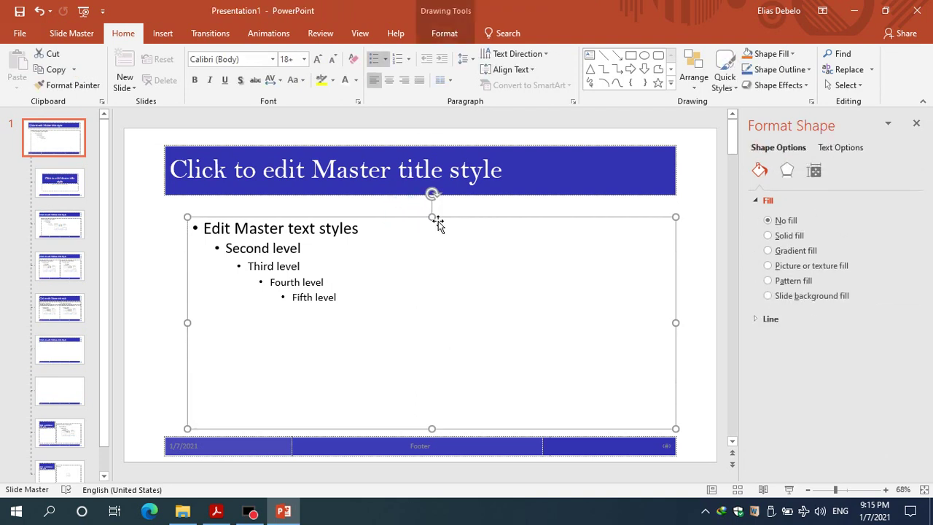
left_click_drag(431, 216, 432, 202)
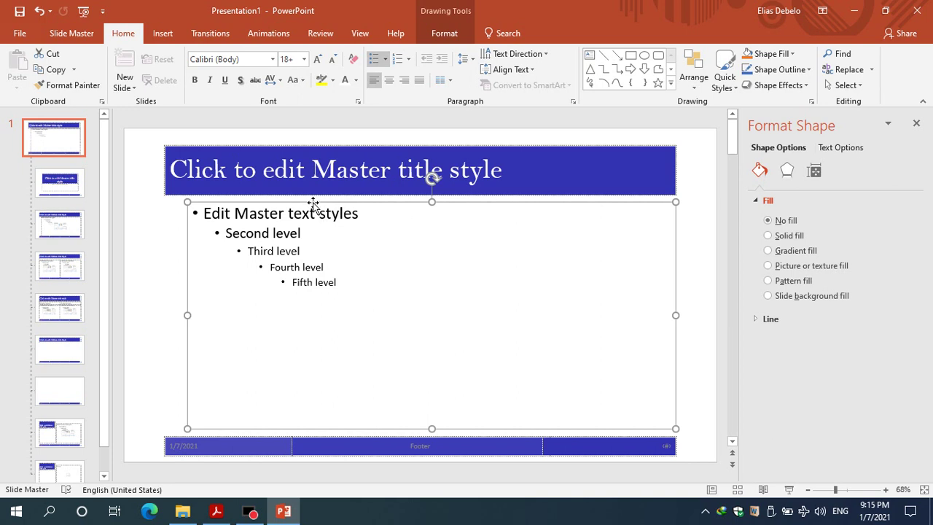
left_click(254, 61)
type("Bell MT")
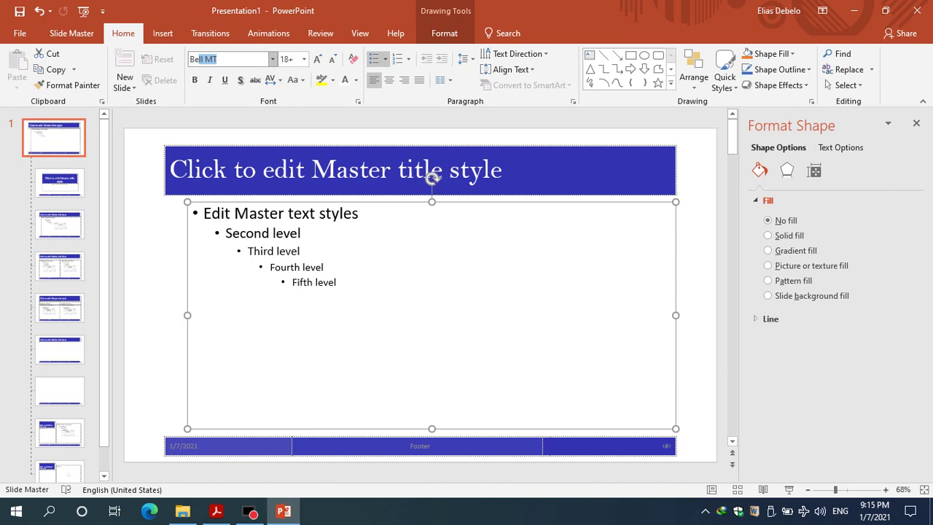
key("Return")
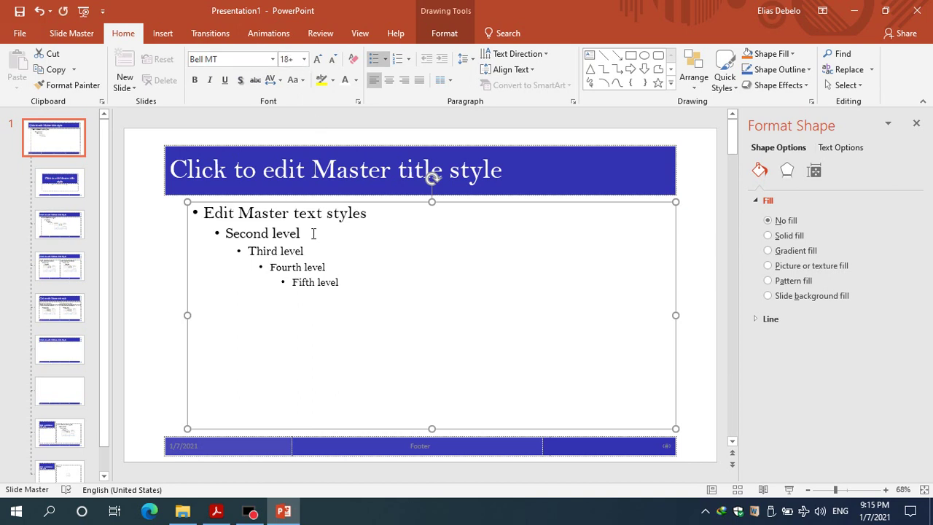
Insert a new first-level bullet reading "This is the first" above the existing master text levels.
left_click(207, 216)
key("Return")
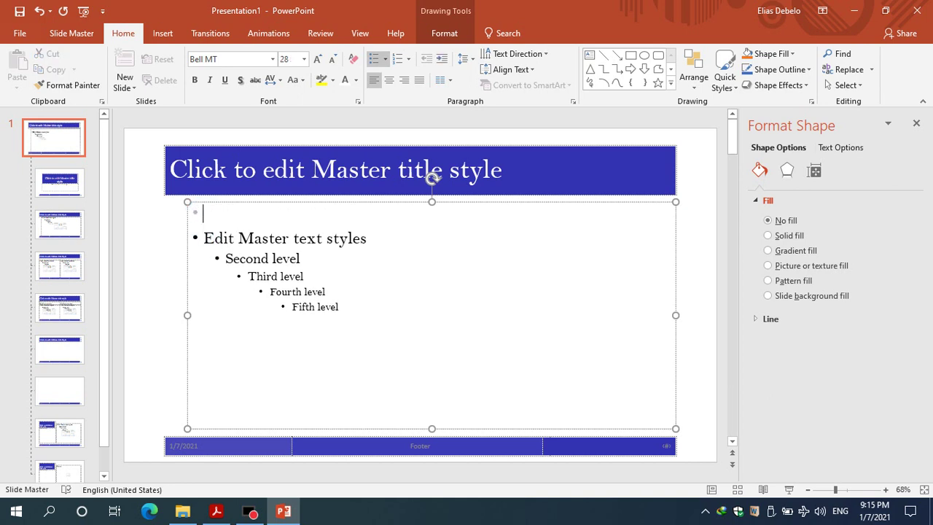
type("This is the first")
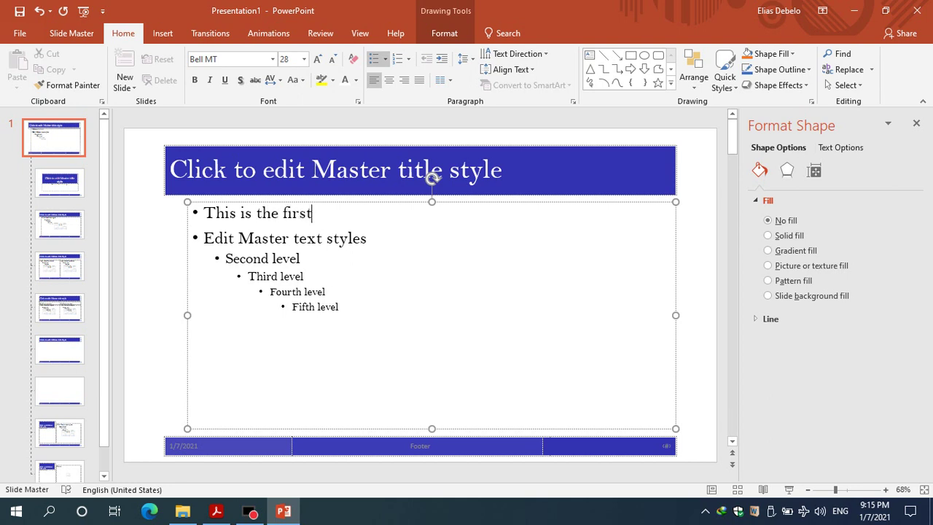
Change the bullets of the whole body placeholder to filled squares in dark red at 120% of text size.
left_click(275, 202)
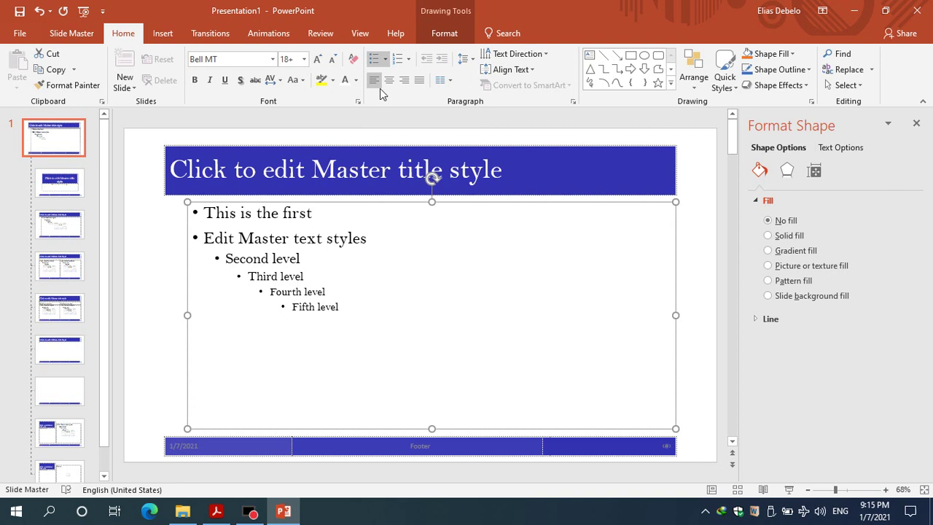
left_click(385, 60)
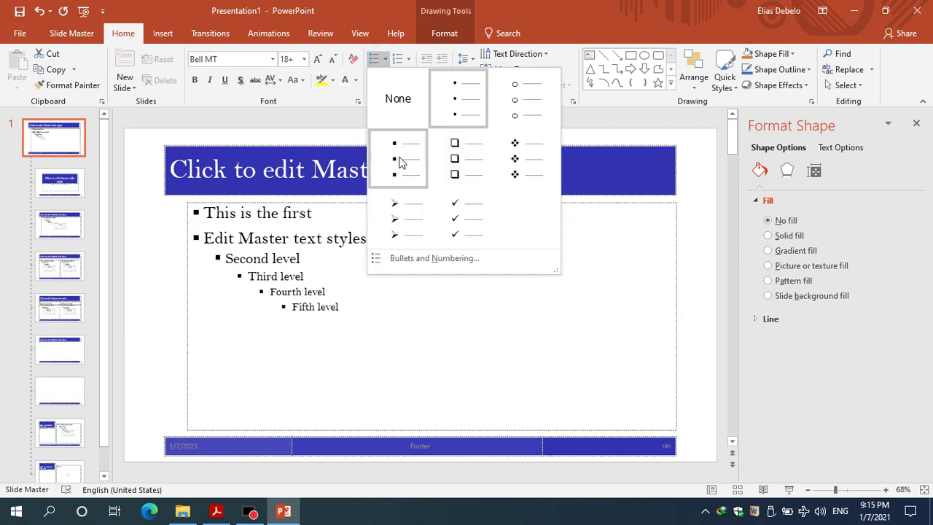
left_click(409, 260)
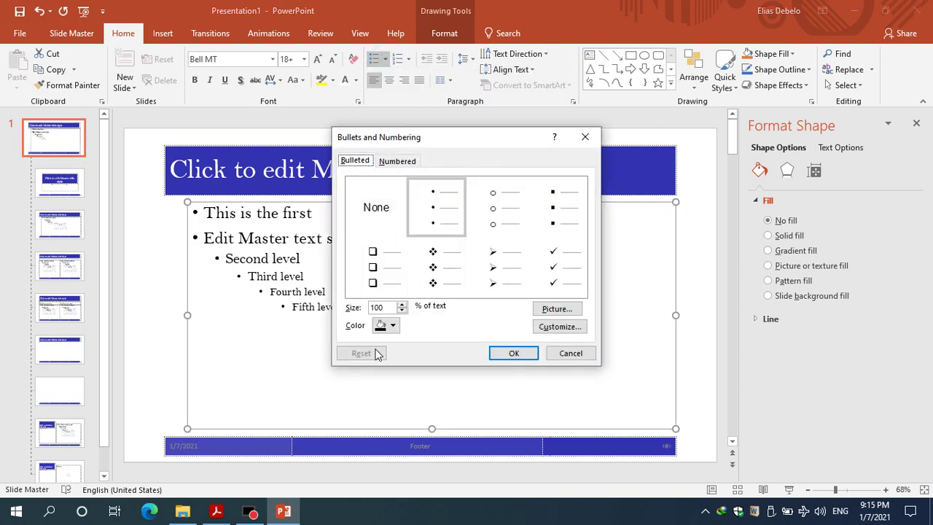
left_click(391, 328)
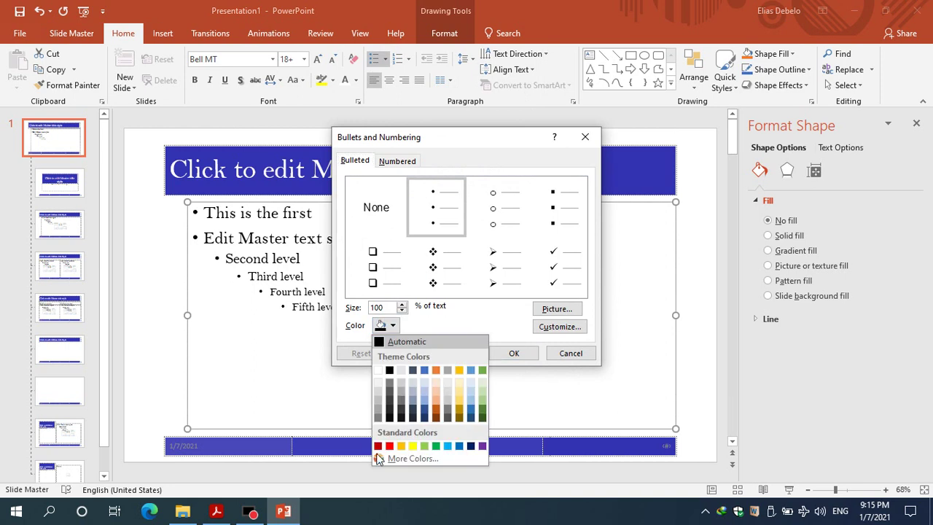
left_click(377, 446)
left_click(378, 446)
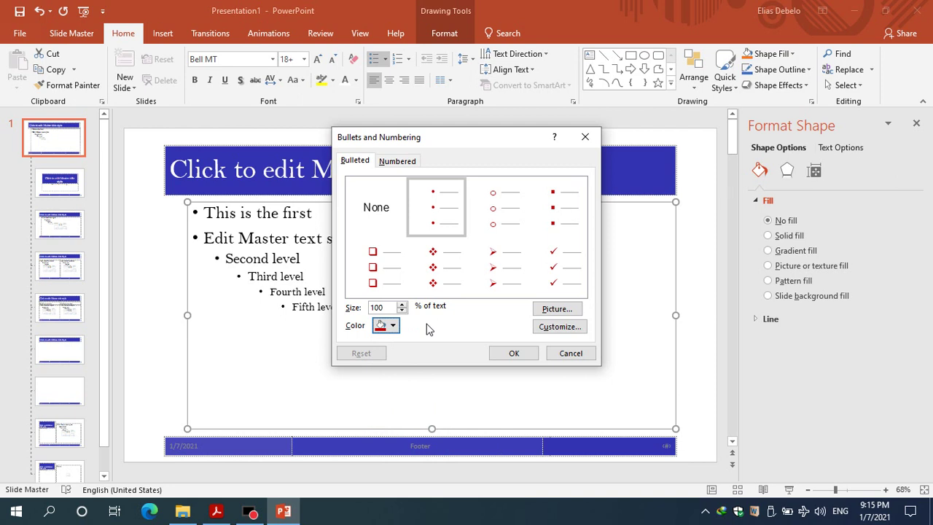
left_click(375, 306)
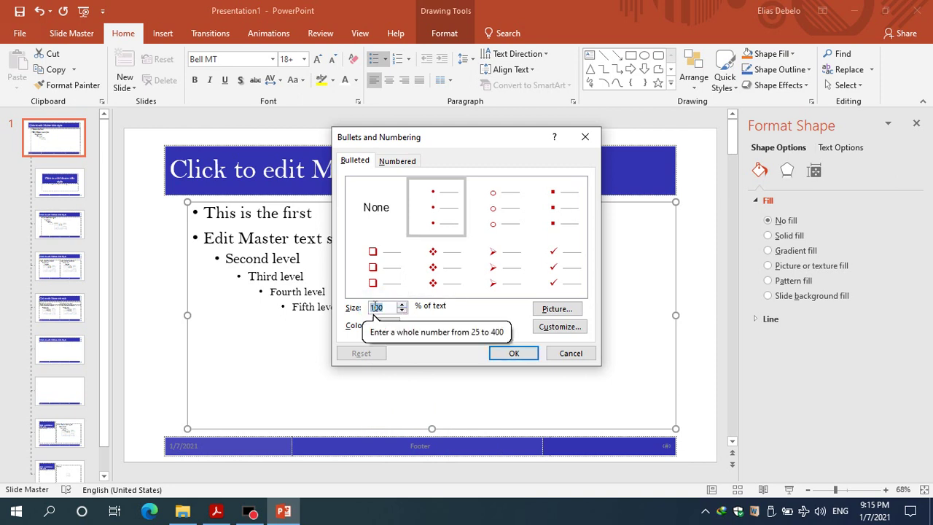
type("1")
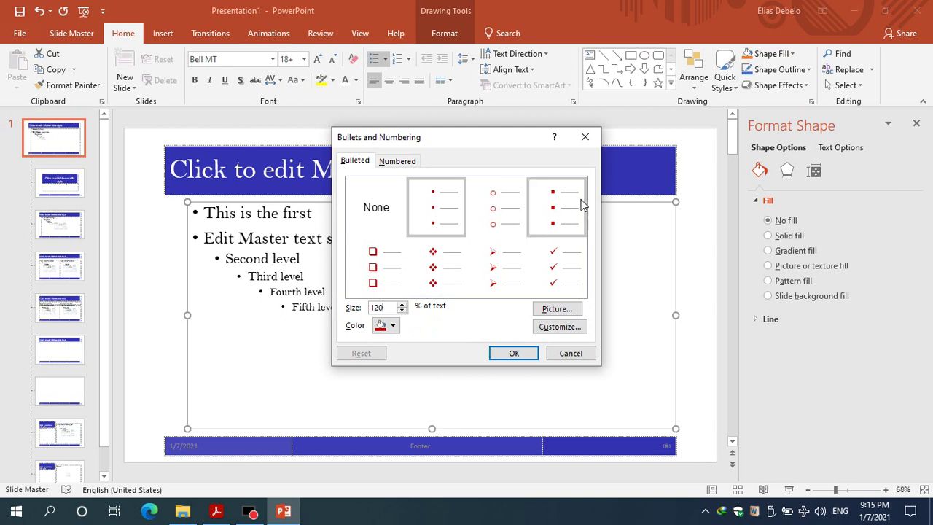
left_click(575, 198)
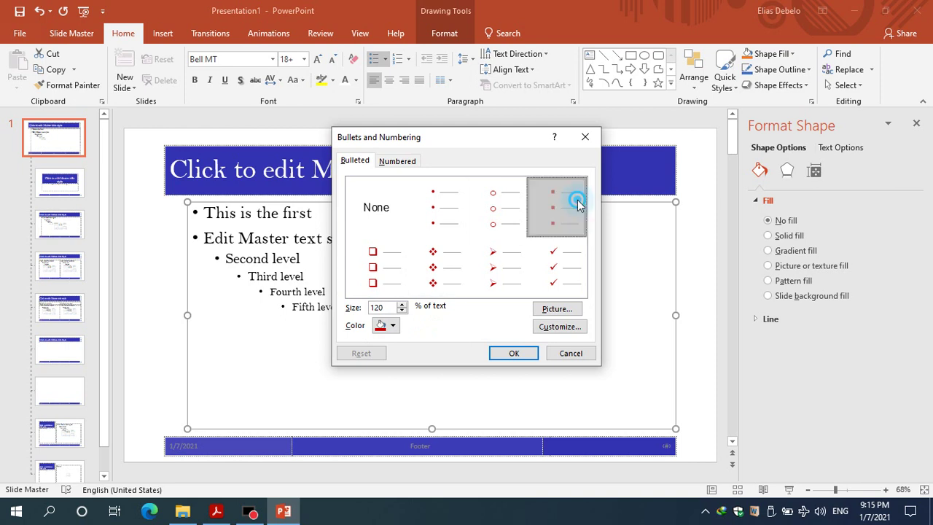
left_click(530, 351)
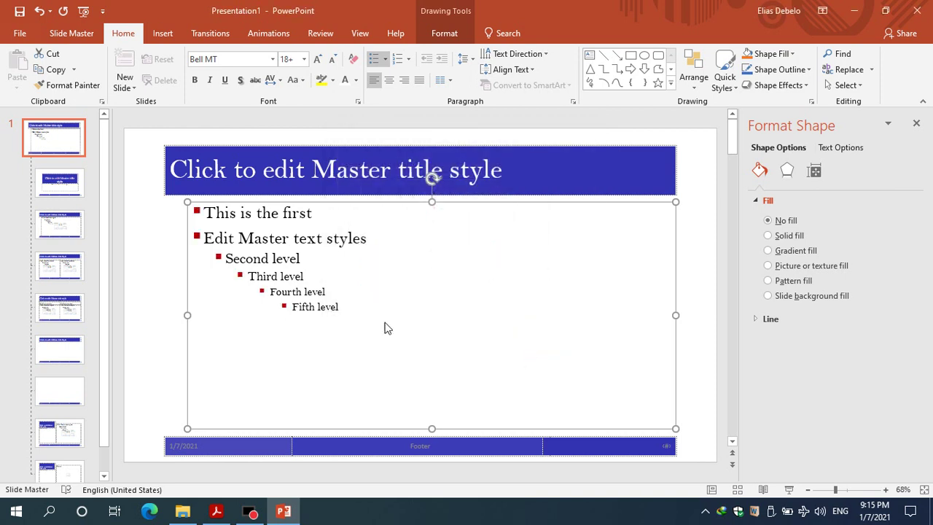
Set the second-level paragraph to justified alignment with 6 pt spacing before and multiple line spacing at 0.7.
left_click(292, 257)
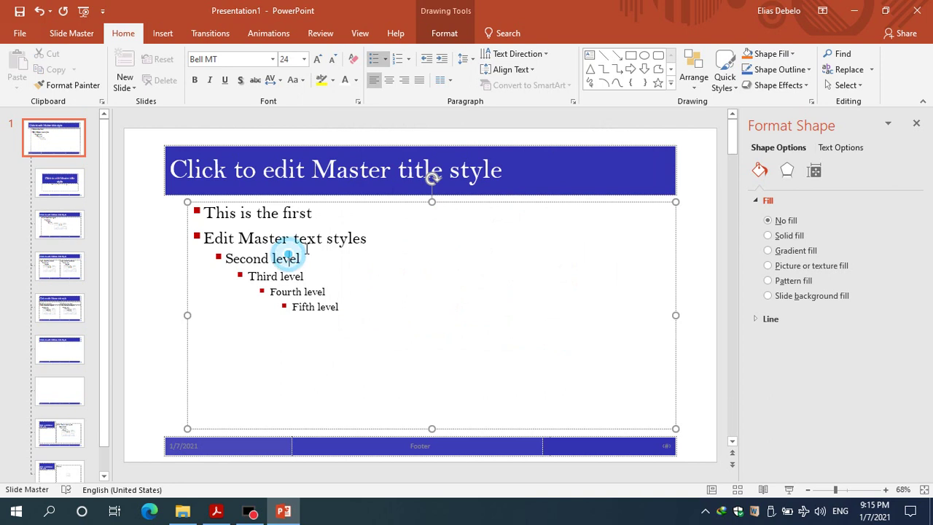
left_click(472, 62)
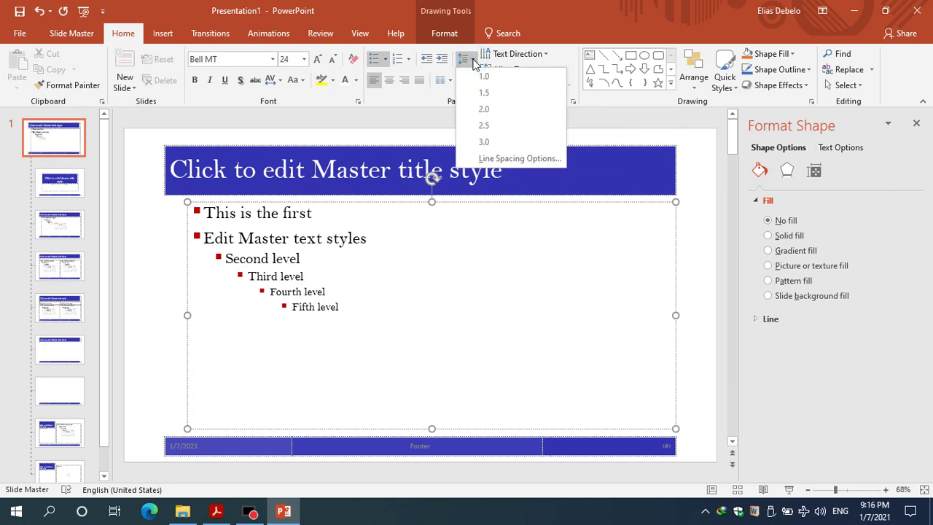
left_click(529, 161)
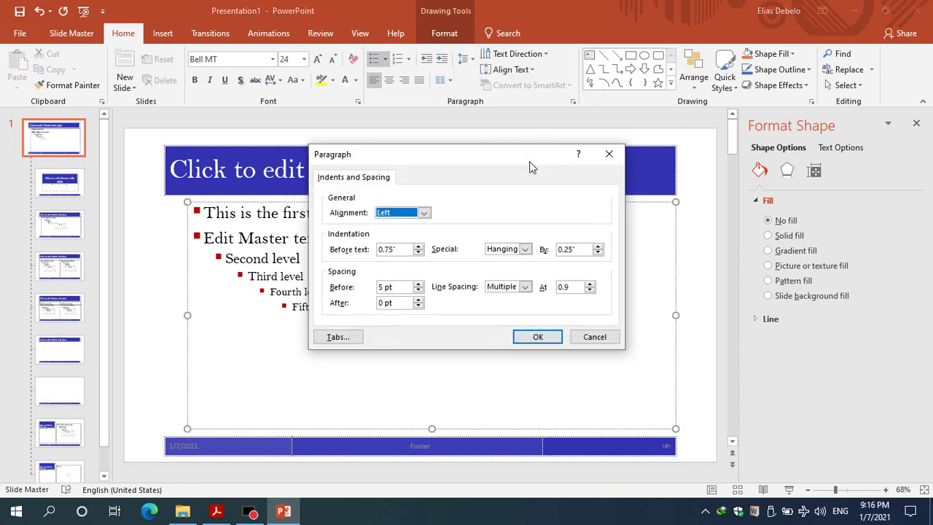
left_click(425, 212)
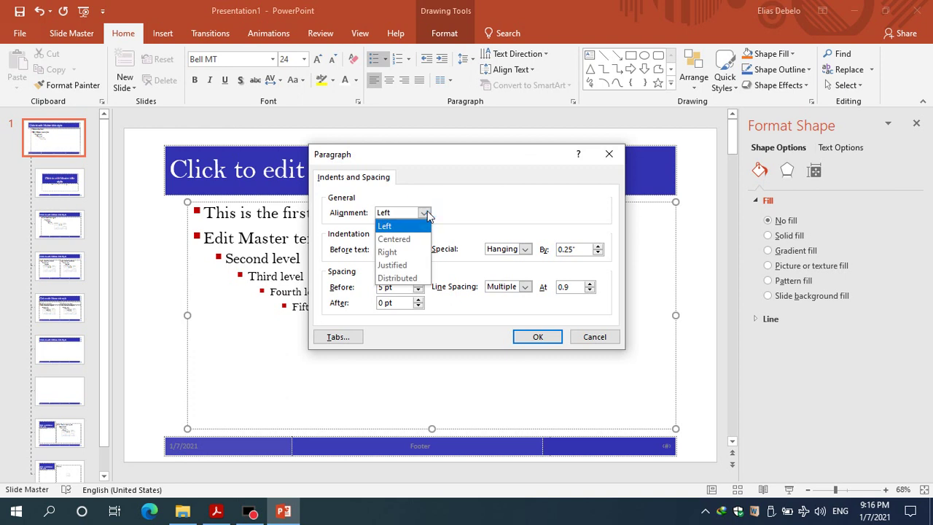
left_click(421, 265)
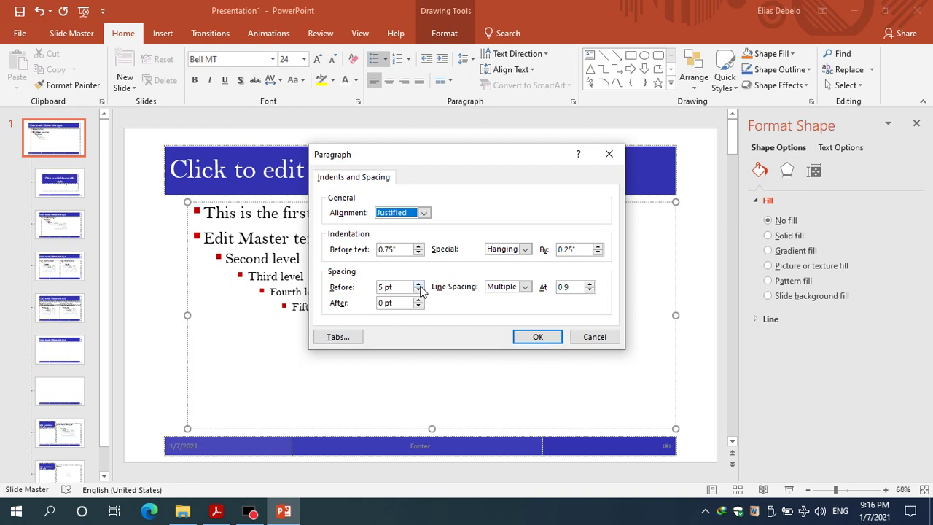
left_click(418, 284)
left_click(418, 284)
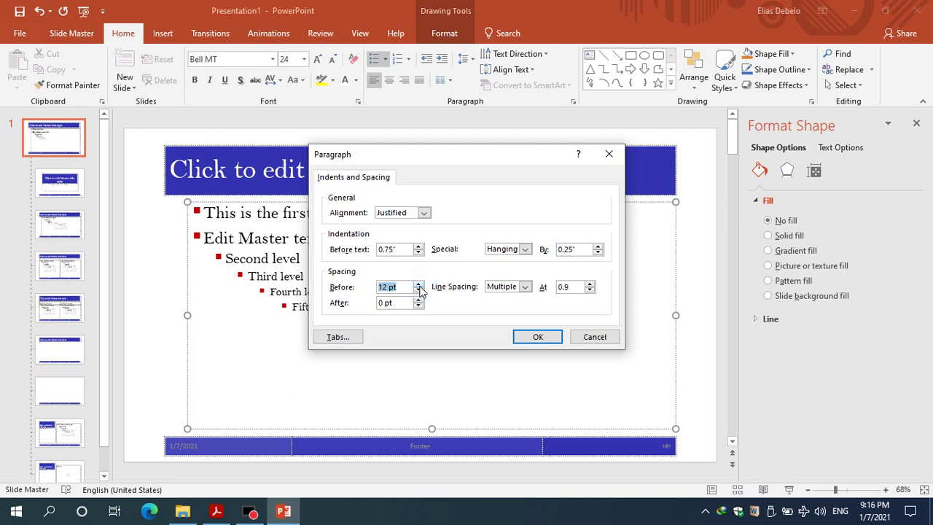
left_click(418, 291)
left_click(580, 286)
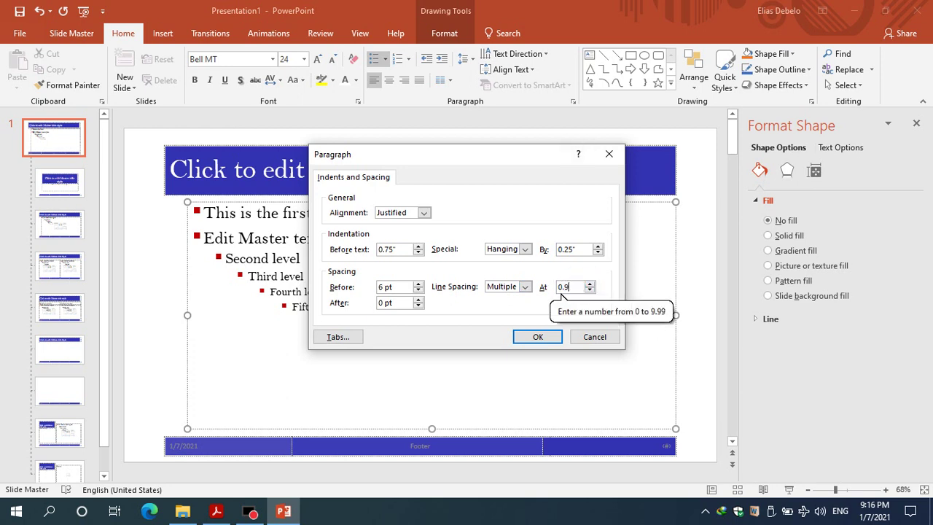
key("BackSpace")
type("7")
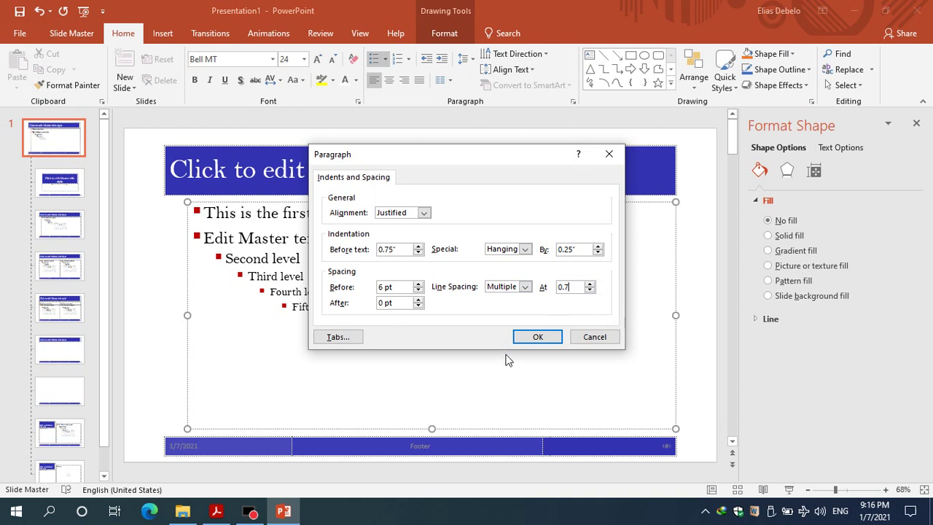
left_click(538, 337)
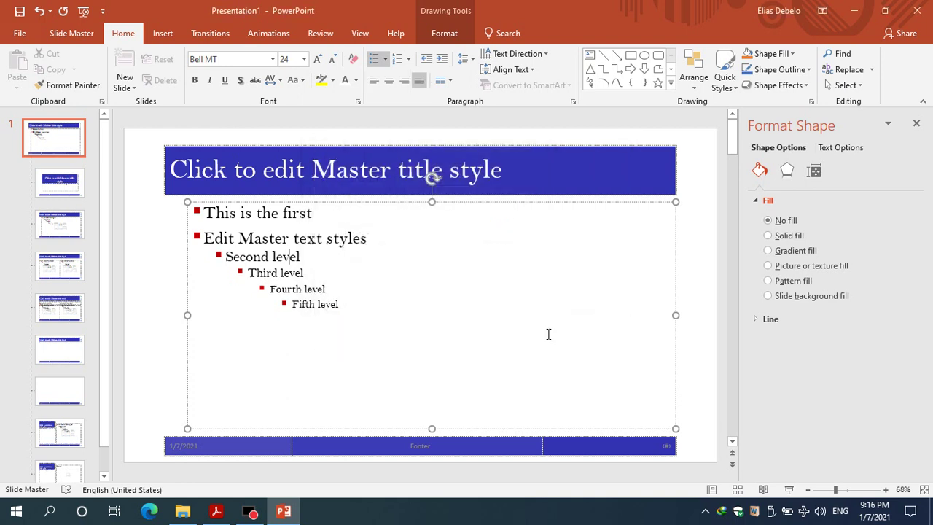
left_click(148, 307)
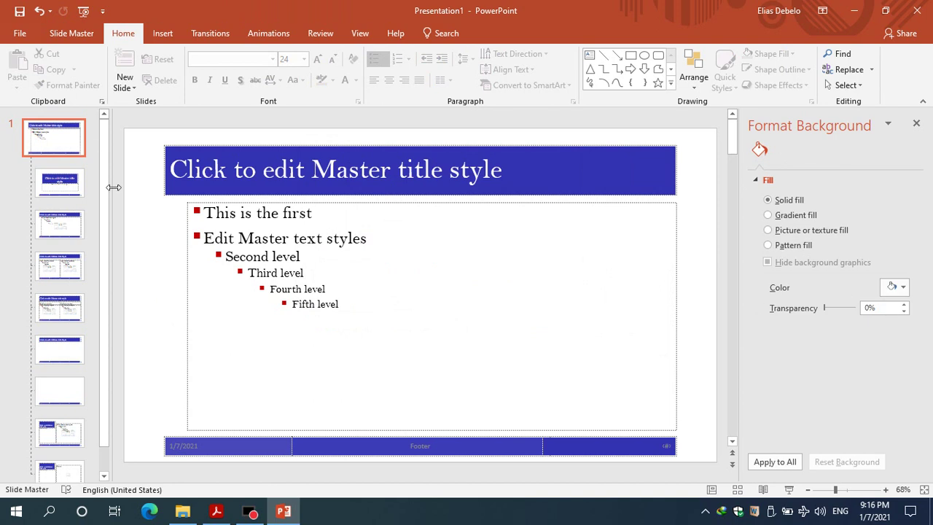
On the title slide layout, reduce the title placeholder's height from its bottom edge and set its font size to 48.
left_click(39, 184)
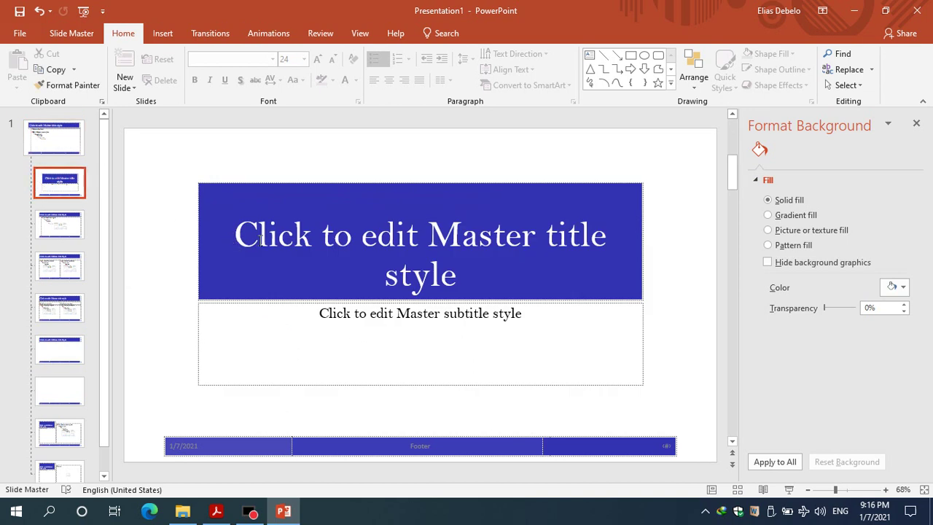
left_click(375, 245)
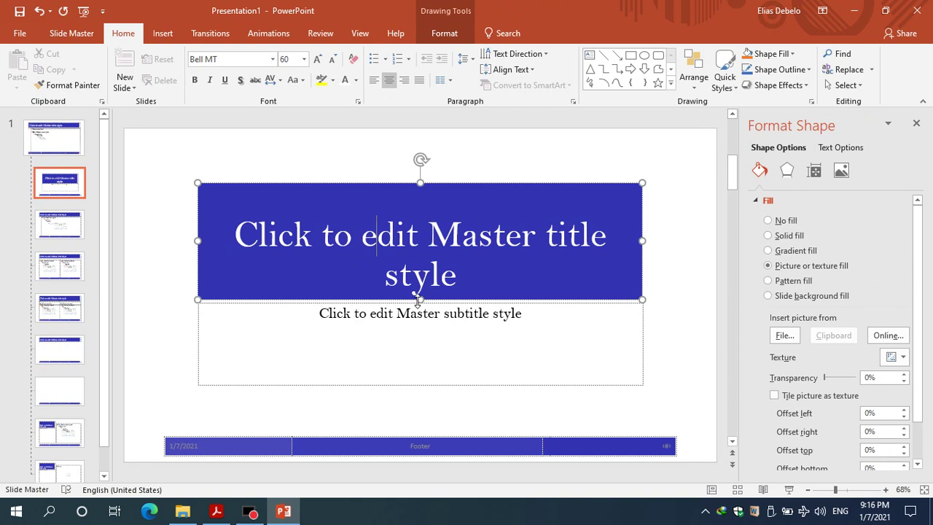
left_click_drag(417, 298, 426, 252)
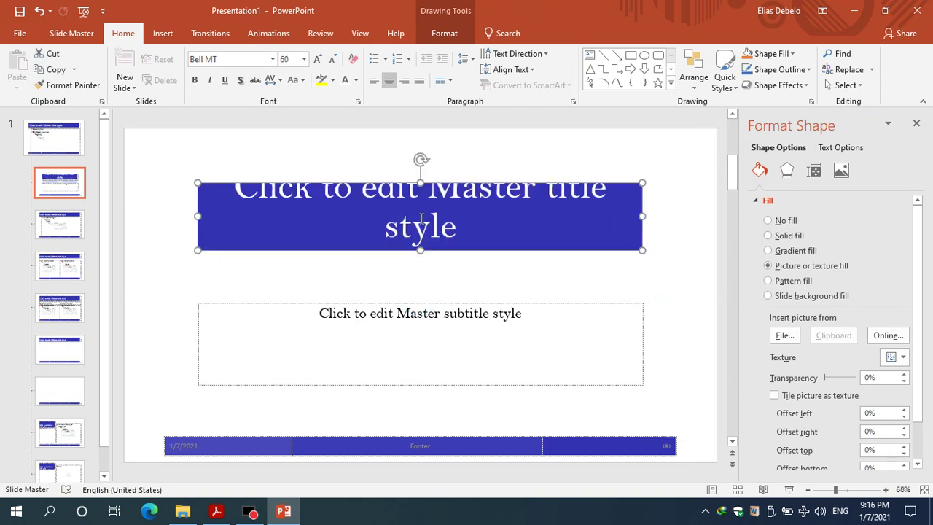
left_click(330, 58)
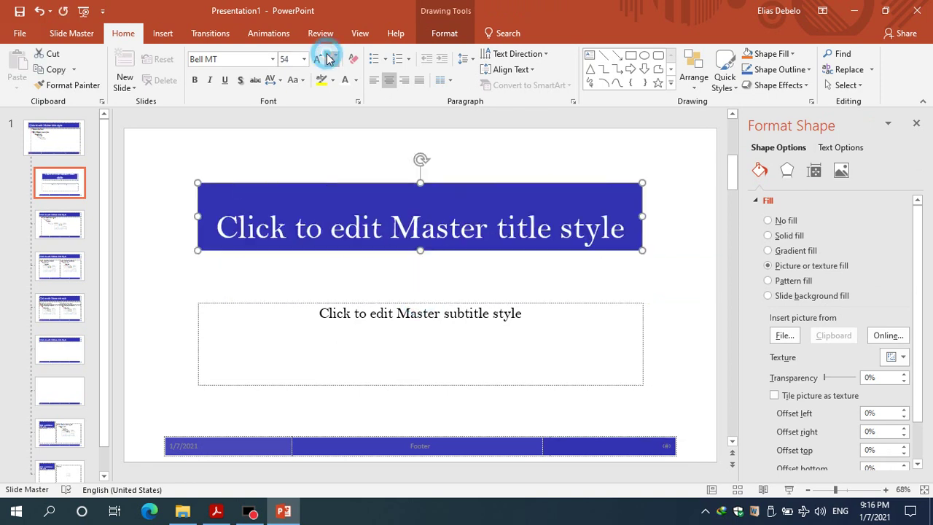
left_click(330, 58)
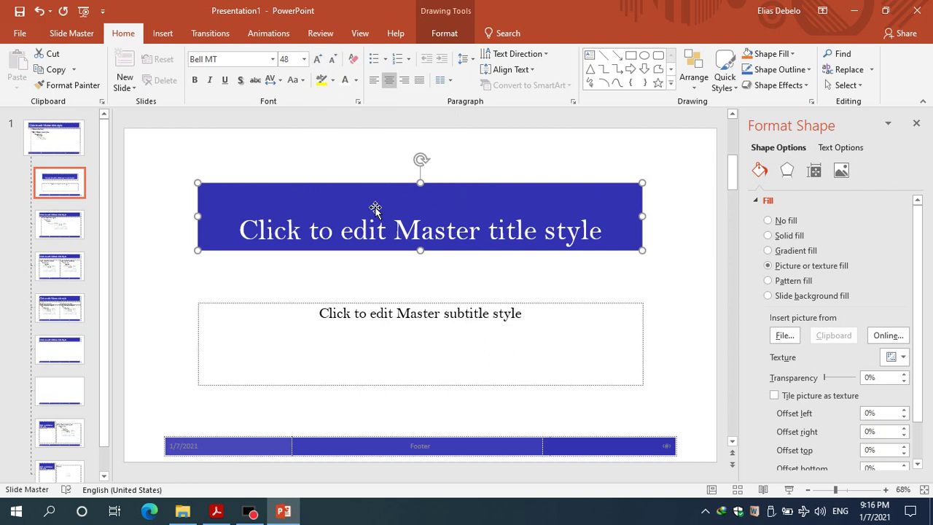
Align the layout's title text vertically to the middle and make it bold.
left_click(513, 70)
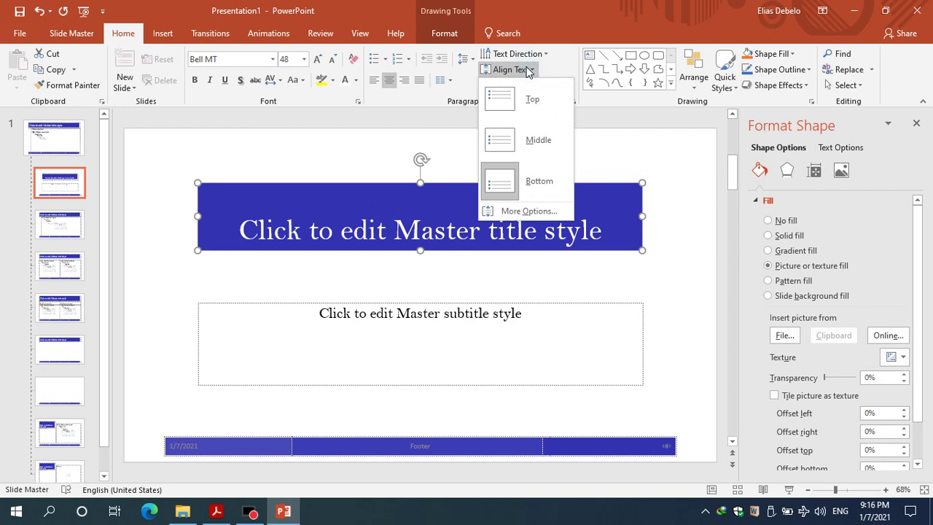
left_click(539, 141)
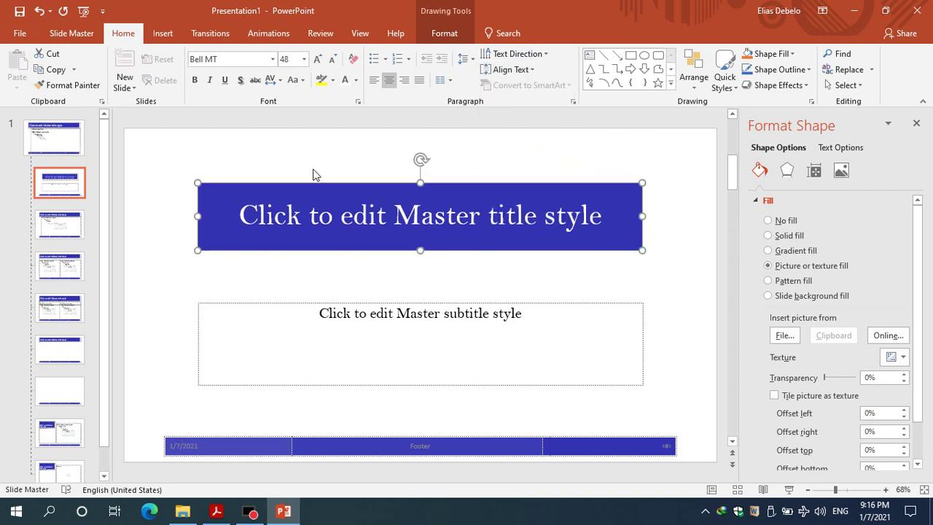
left_click(246, 59)
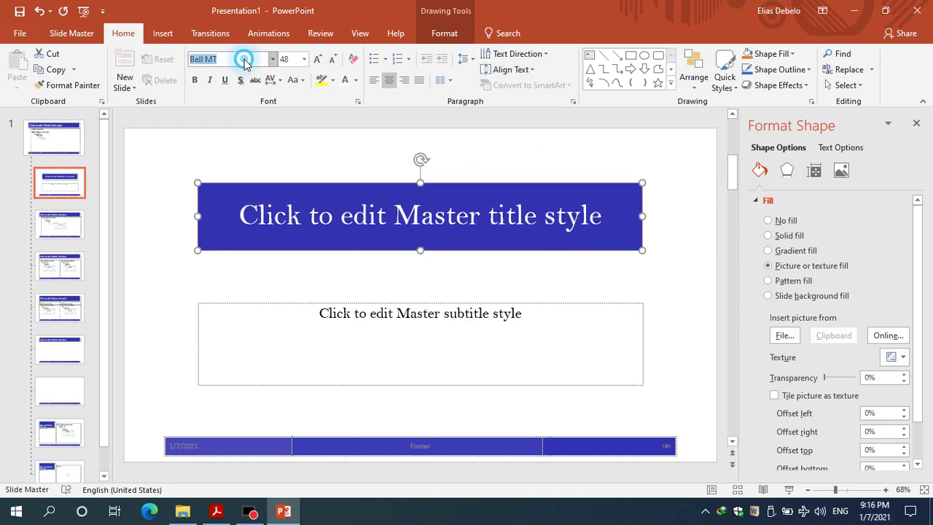
left_click(195, 79)
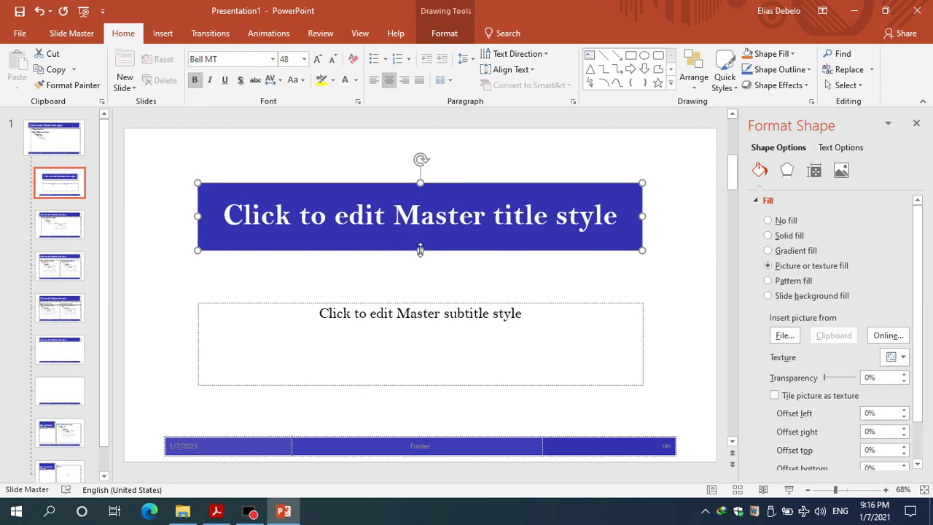
Reduce the title placeholder's height to about 1.28" and give it the preset shape effect with a soft shadow toward the lower left.
left_click_drag(418, 244, 423, 239)
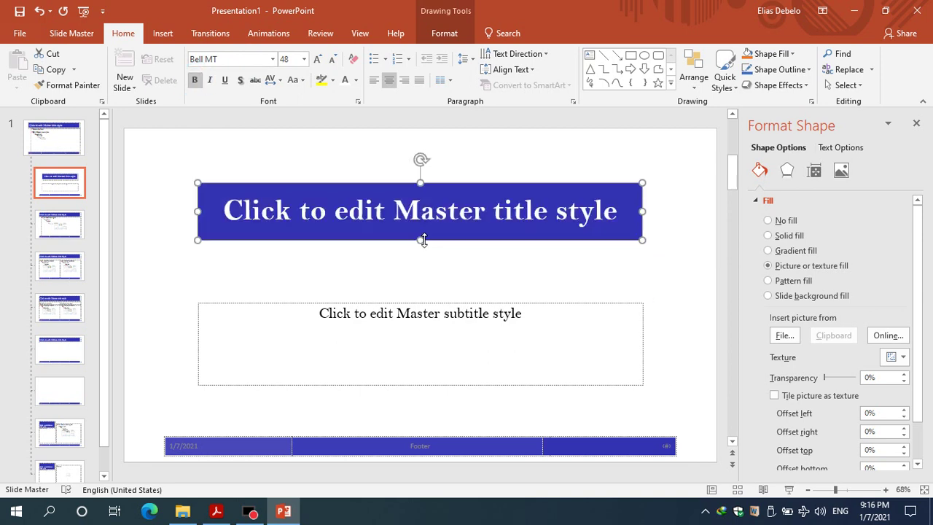
left_click(441, 32)
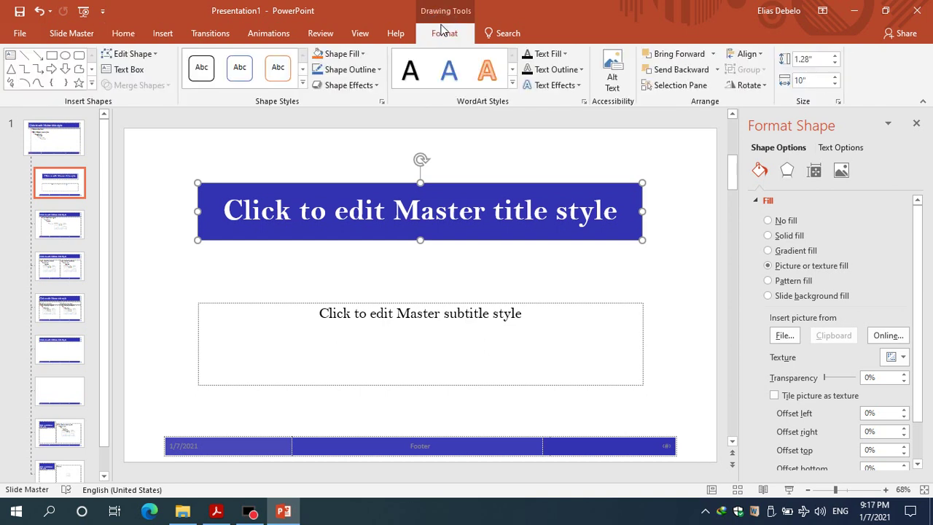
left_click(375, 86)
mouse_move(379, 110)
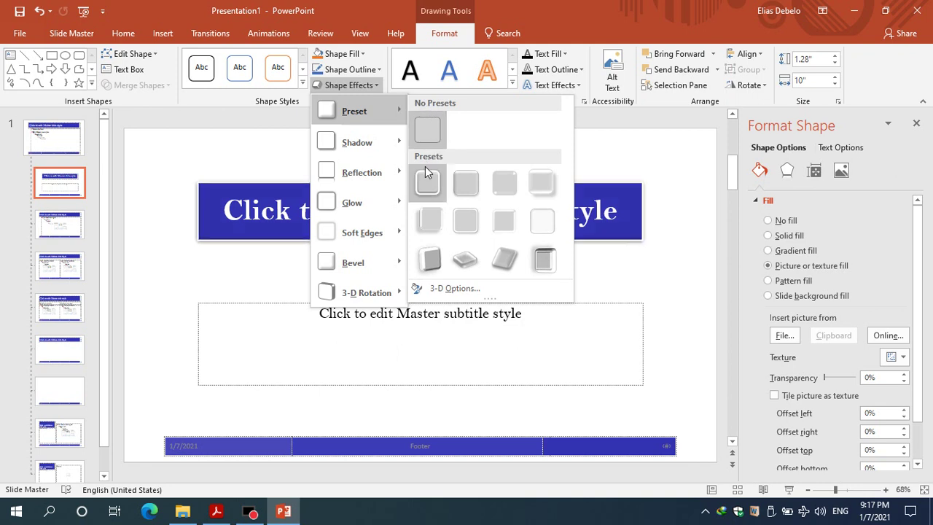
left_click(430, 222)
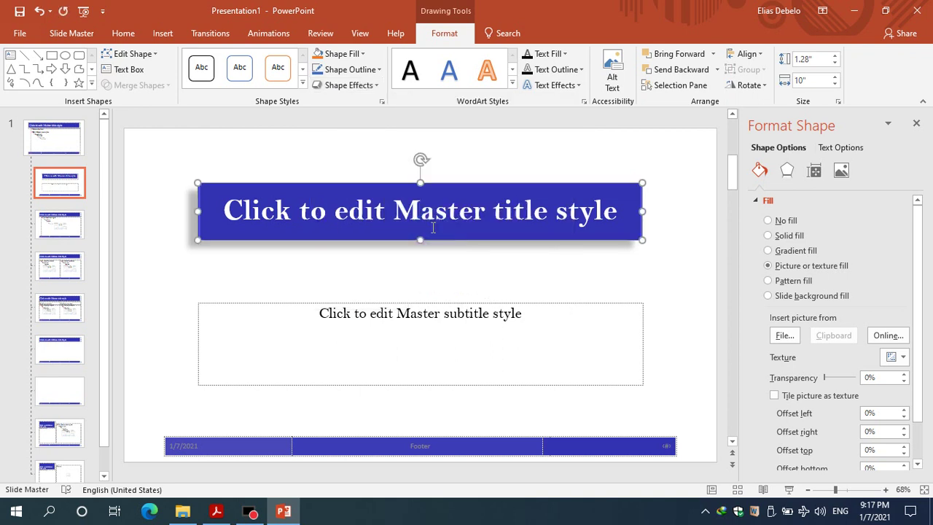
Reduce the subtitle placeholder's height to about 1.05" from its bottom edge and move it up just beneath the title bar.
left_click(416, 301)
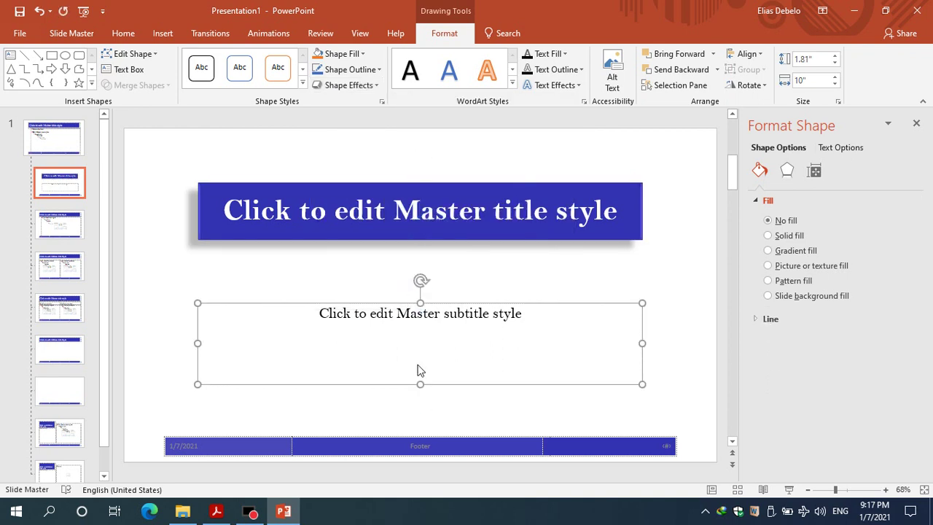
left_click_drag(418, 387, 423, 350)
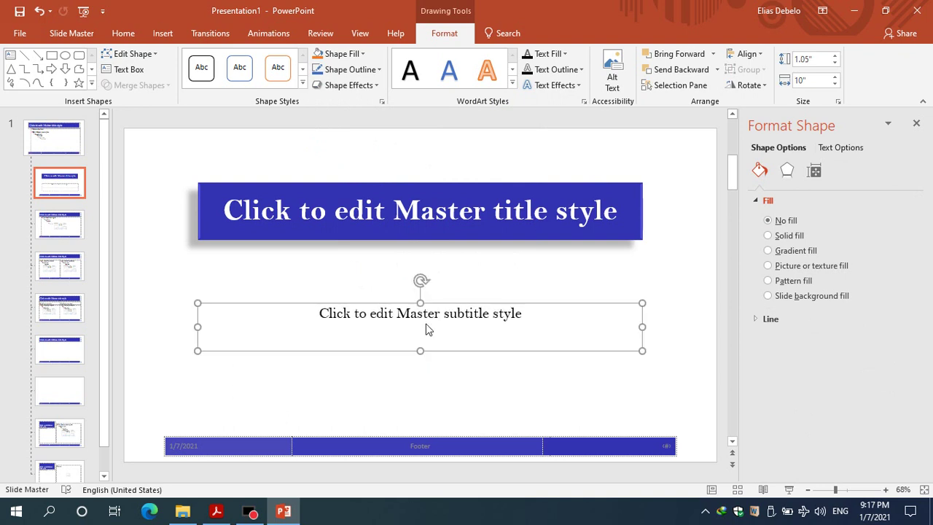
left_click_drag(428, 301, 433, 259)
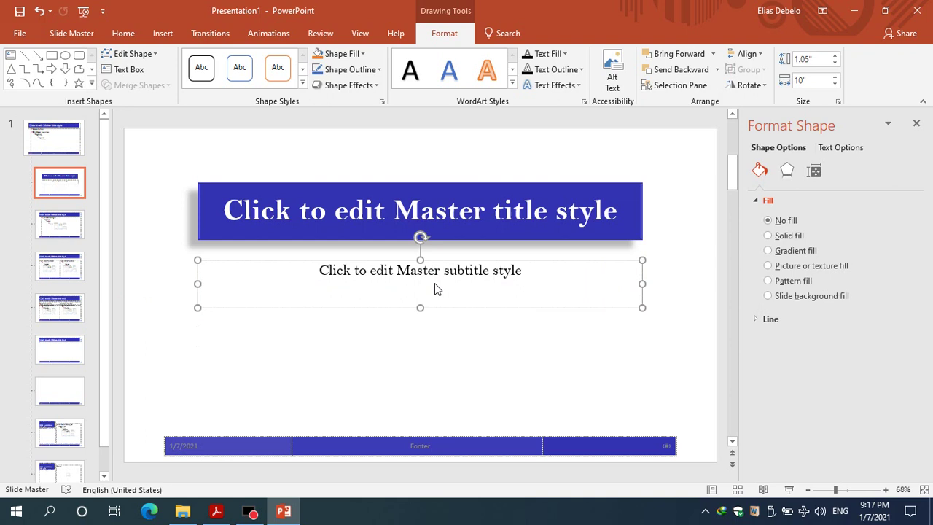
Replace the subtitle placeholder's prompt text with "Your Name".
left_click(427, 271)
key("ctrl+a")
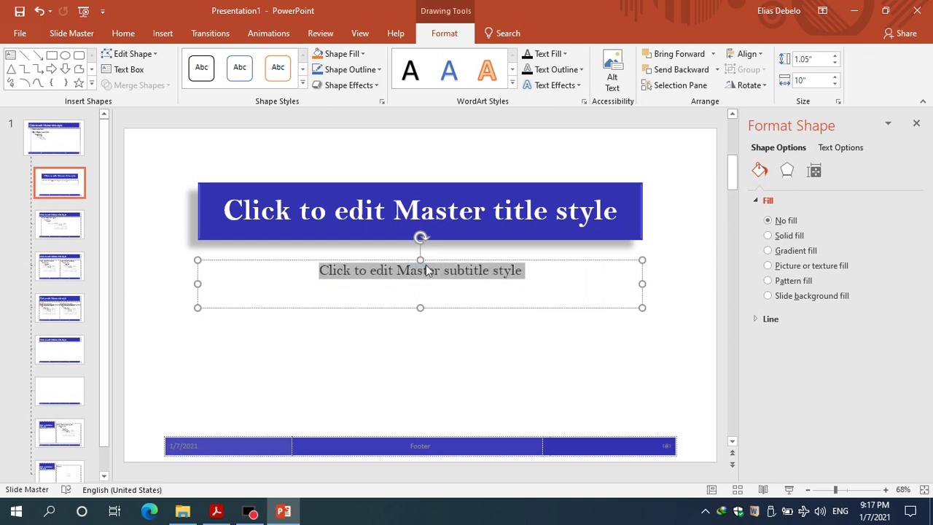
type("Your")
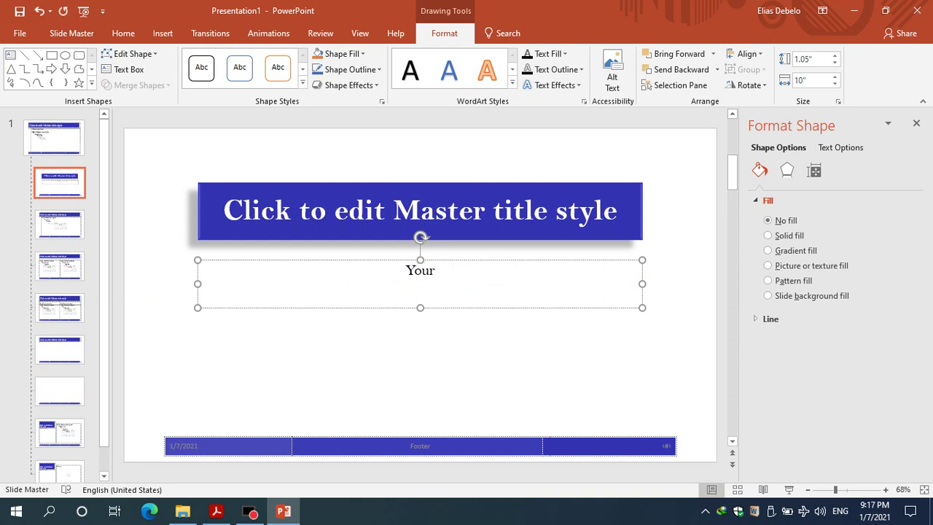
type(" Name")
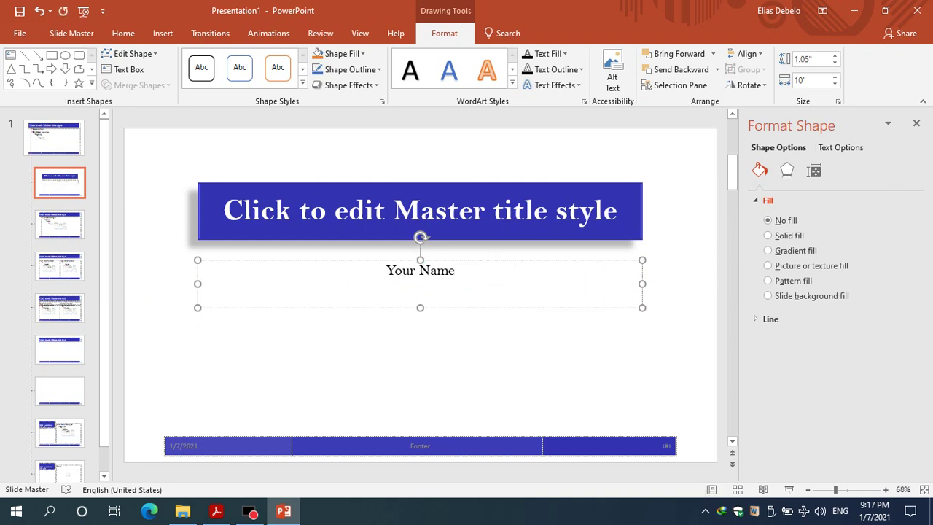
Duplicate the "Your Name" placeholder, align the copy beneath the original and change its text to "Your Email".
left_click(410, 260)
key("ctrl+v")
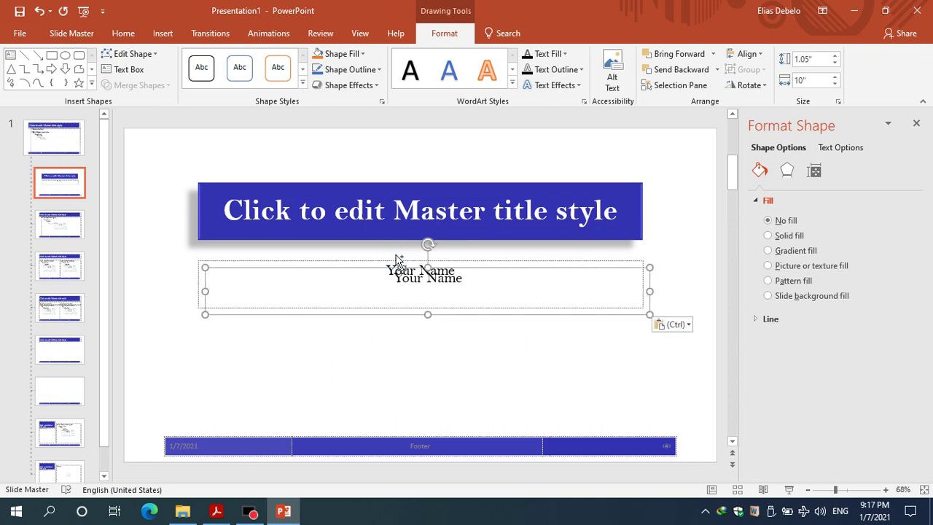
left_click_drag(394, 269, 387, 328)
left_click(415, 337)
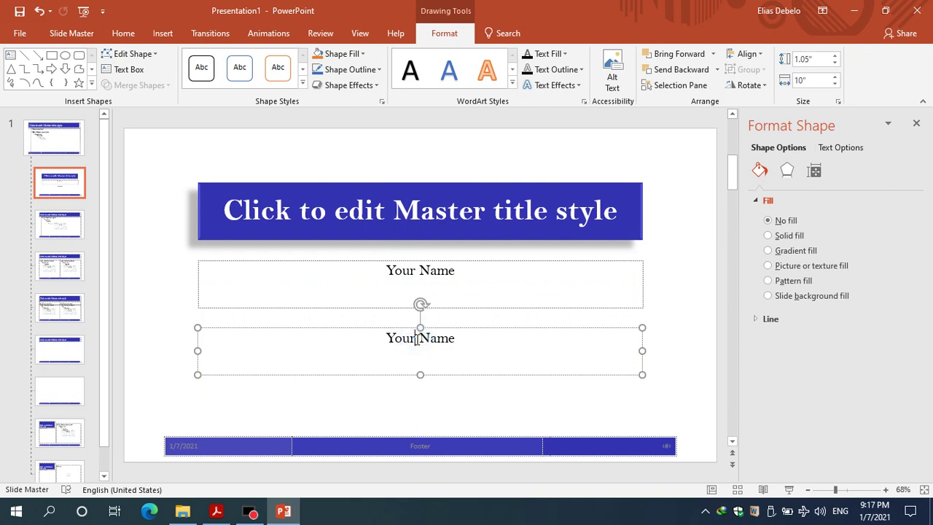
double_click(424, 339)
type("Em")
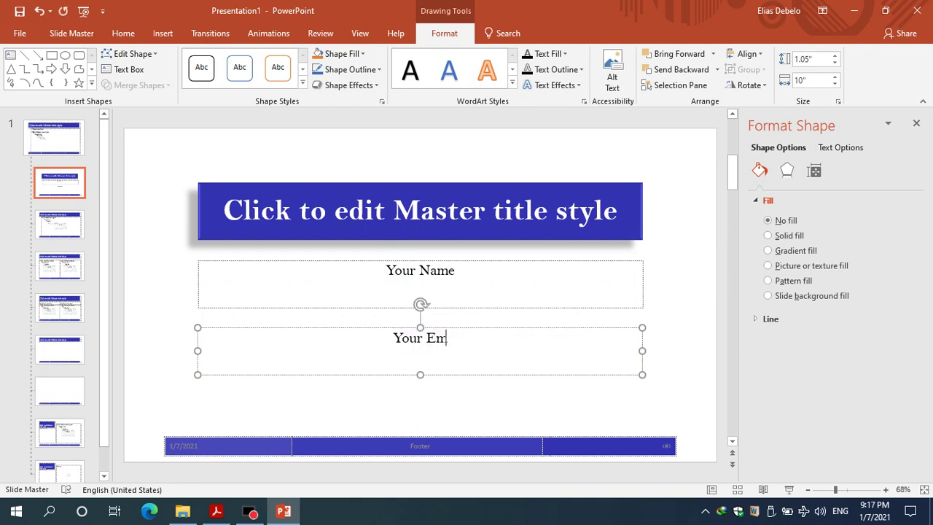
type("ail")
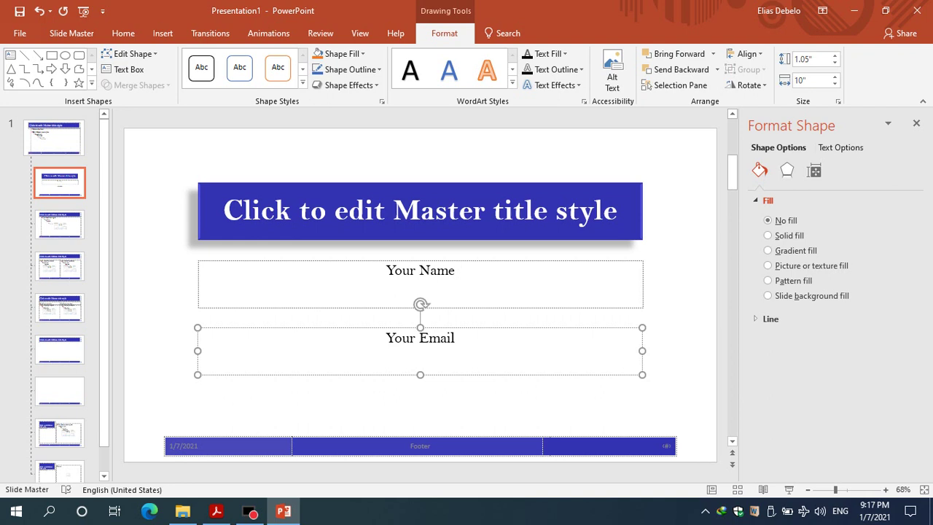
Reduce the "Your Name" and "Your Email" placeholders to about 0.63" high and move the email placeholder up closer to the name.
left_click(487, 279)
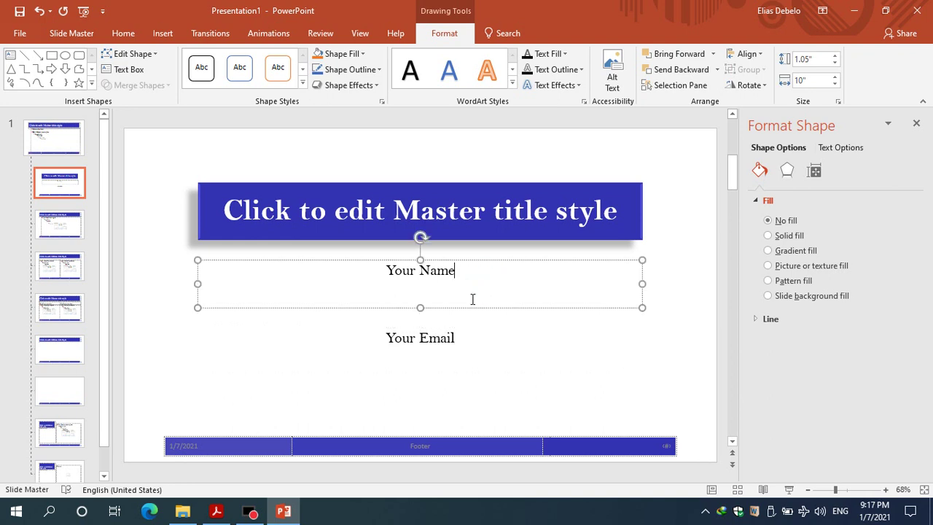
left_click(417, 301)
left_click_drag(417, 301, 420, 289)
left_click(430, 356)
left_click(426, 330)
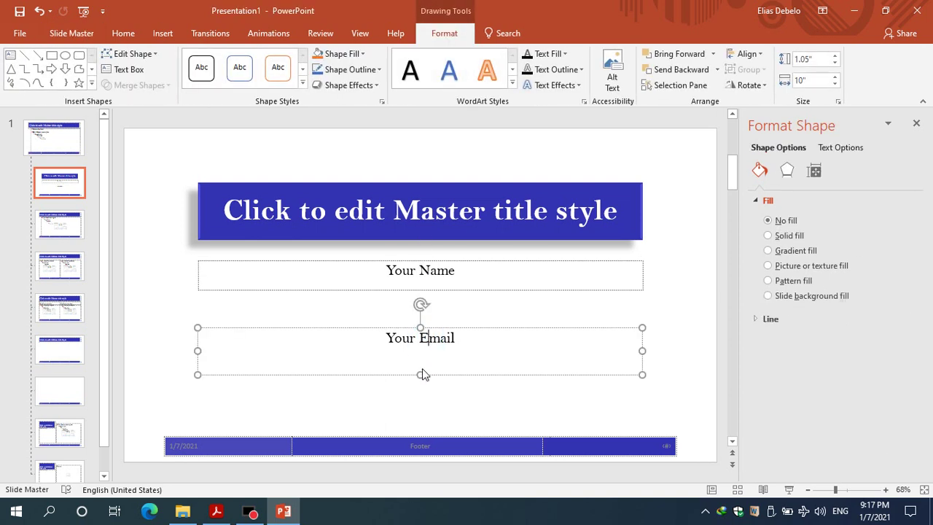
left_click_drag(420, 375, 446, 316)
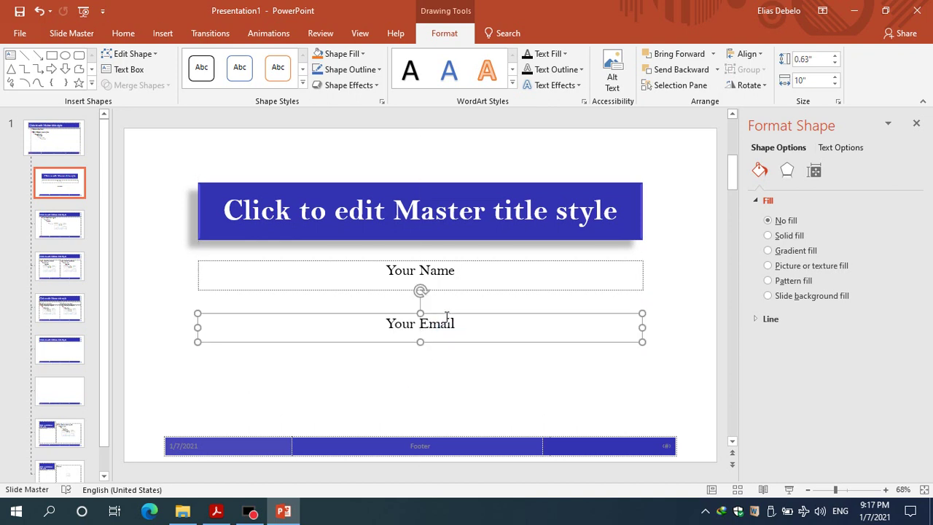
Replace the "Your Email" text with "Date" and move that placeholder further down the slide.
left_click(441, 373)
left_click(430, 323)
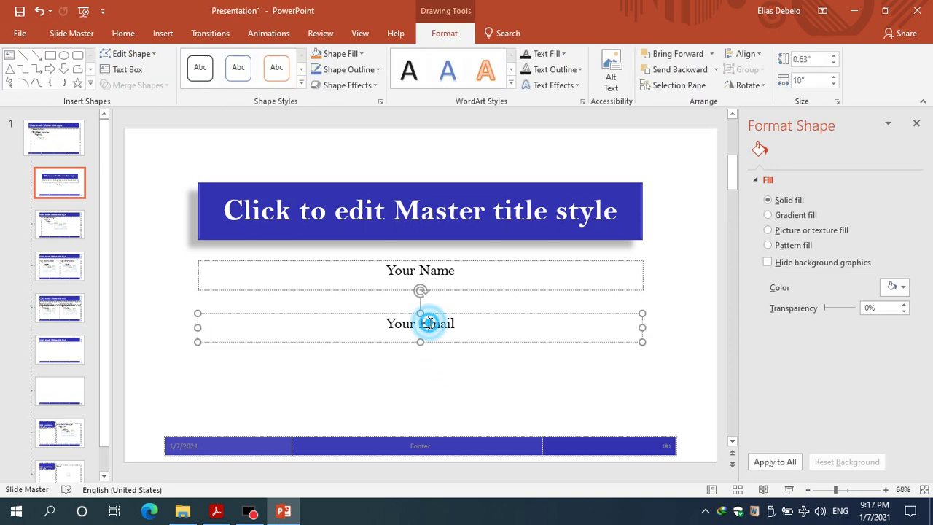
triple_click(430, 323)
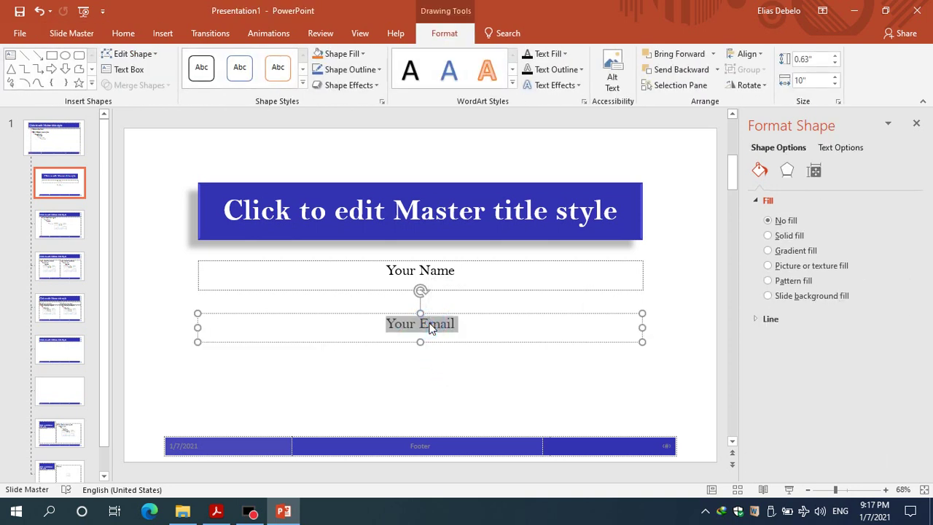
type("Date")
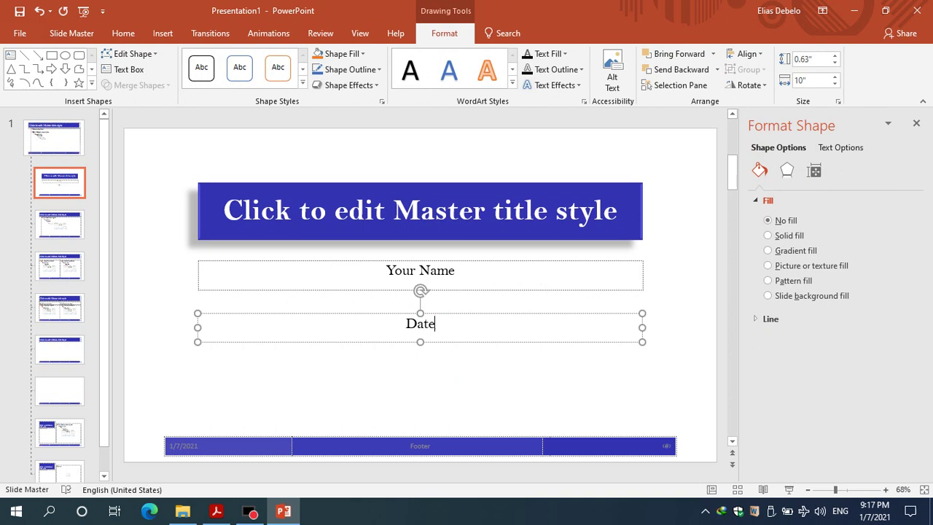
left_click_drag(445, 313, 446, 353)
Align the "Your Name" placeholder's text vertically to the middle and increase its font size to 28.
left_click(463, 277)
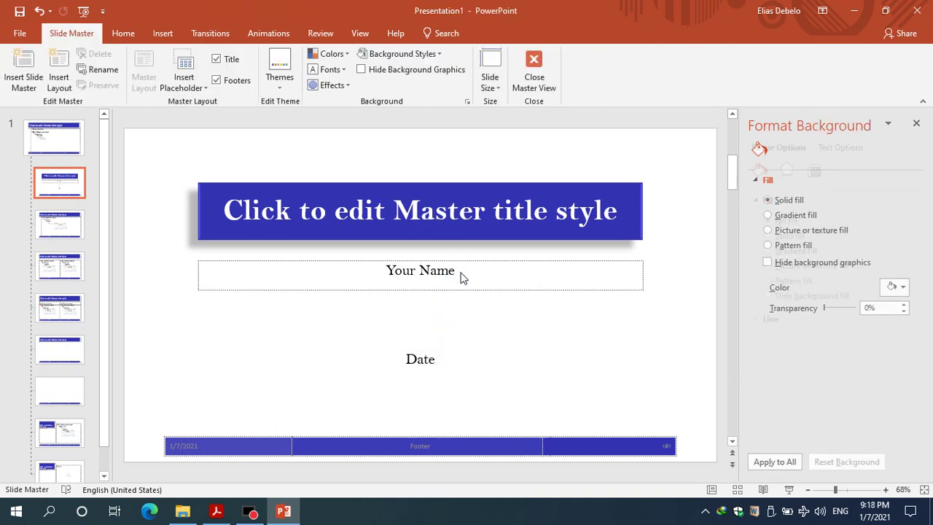
left_click(457, 260)
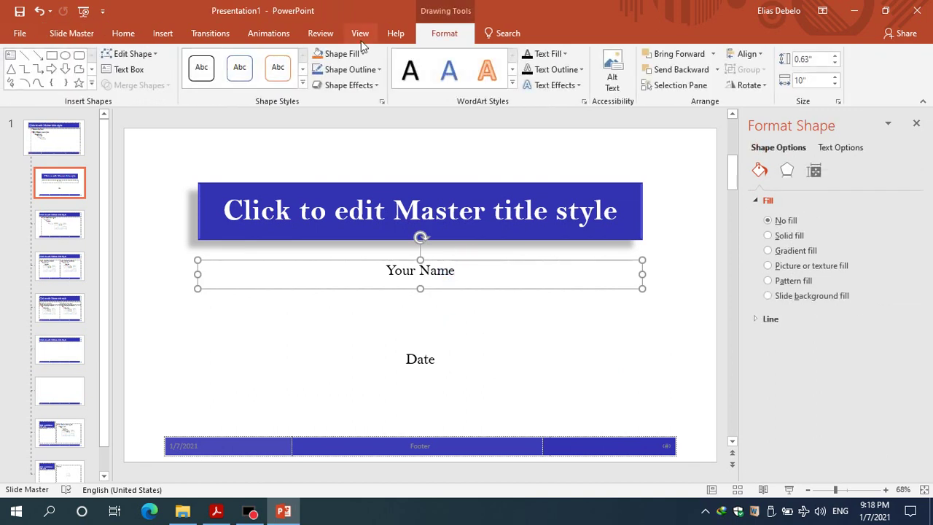
left_click(123, 34)
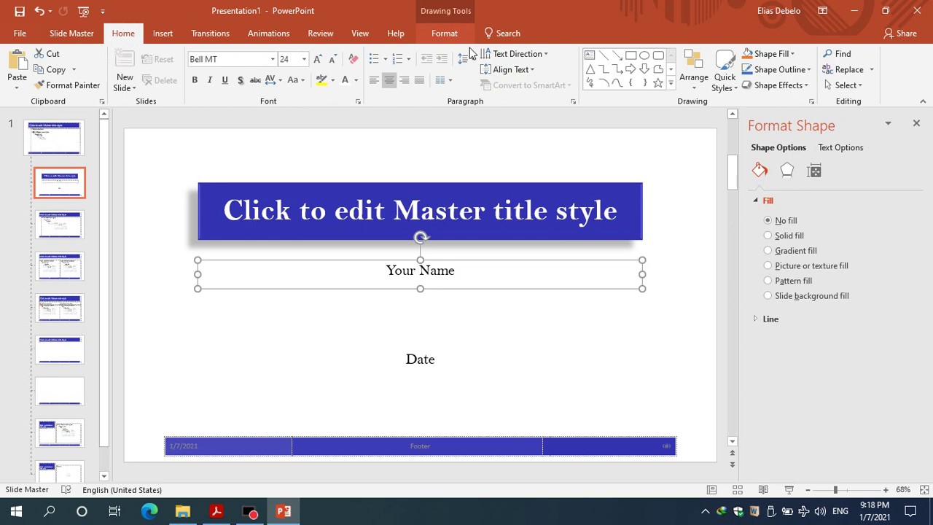
left_click(530, 73)
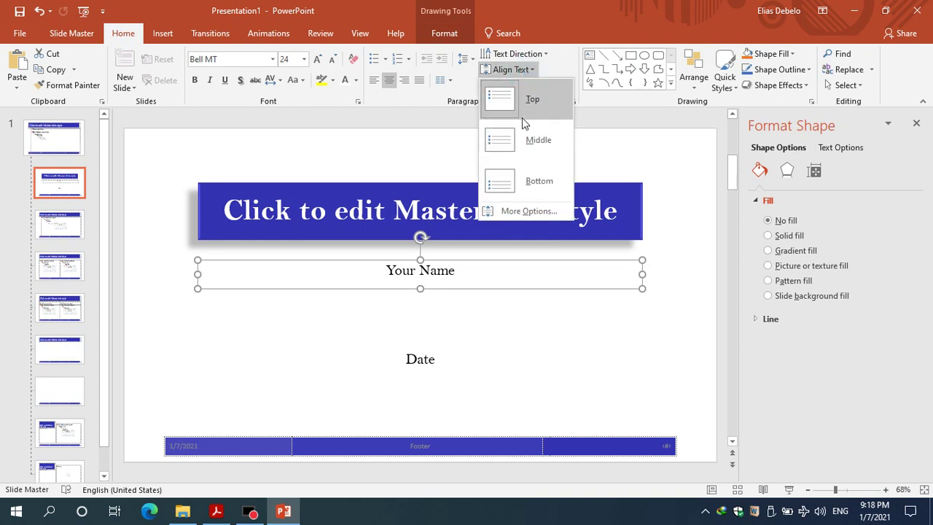
left_click(508, 139)
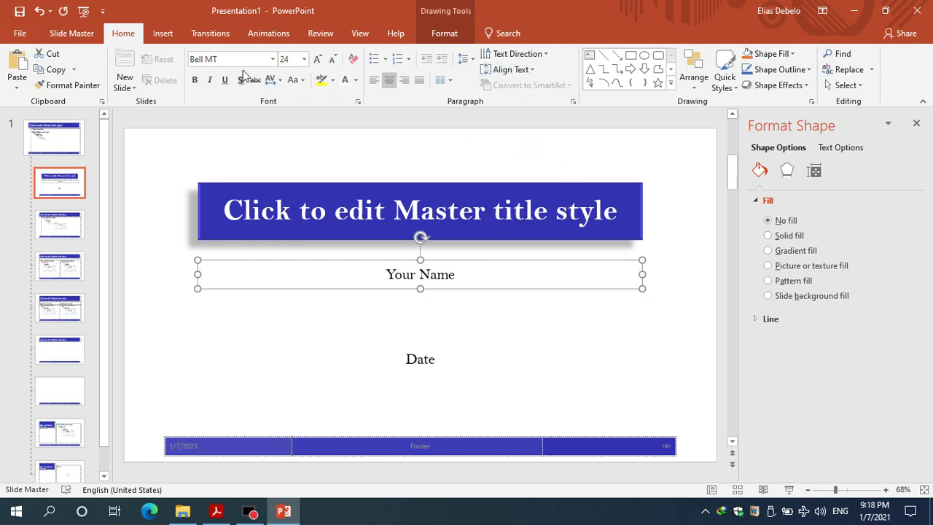
left_click(317, 60)
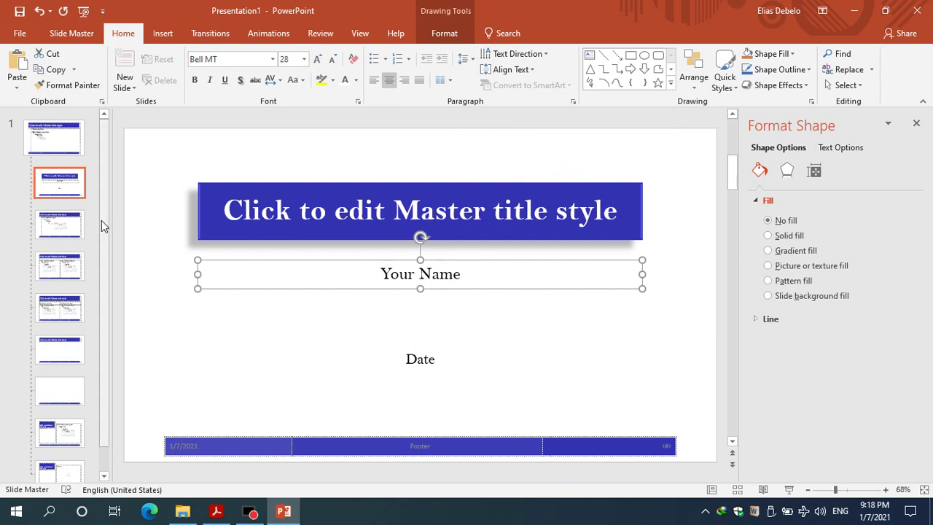
On the layout with a caption beside the content, shorten the title placeholder from both edges, aligning its top with the content placeholder.
left_click(71, 225)
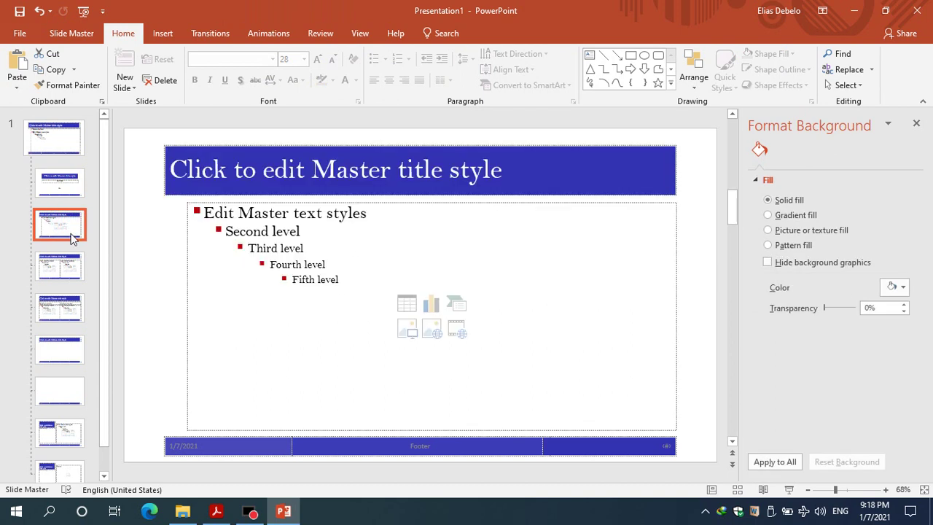
left_click(66, 267)
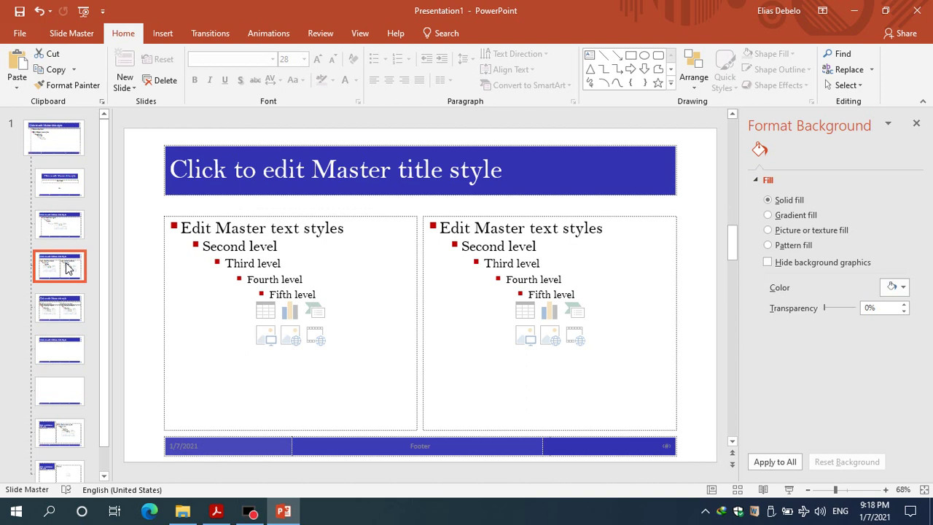
left_click(65, 306)
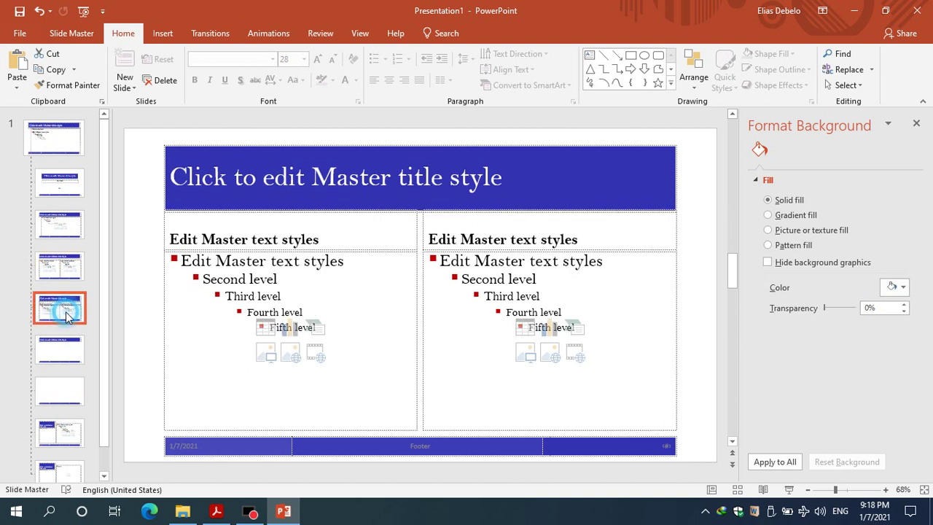
left_click(75, 353)
left_click(79, 394)
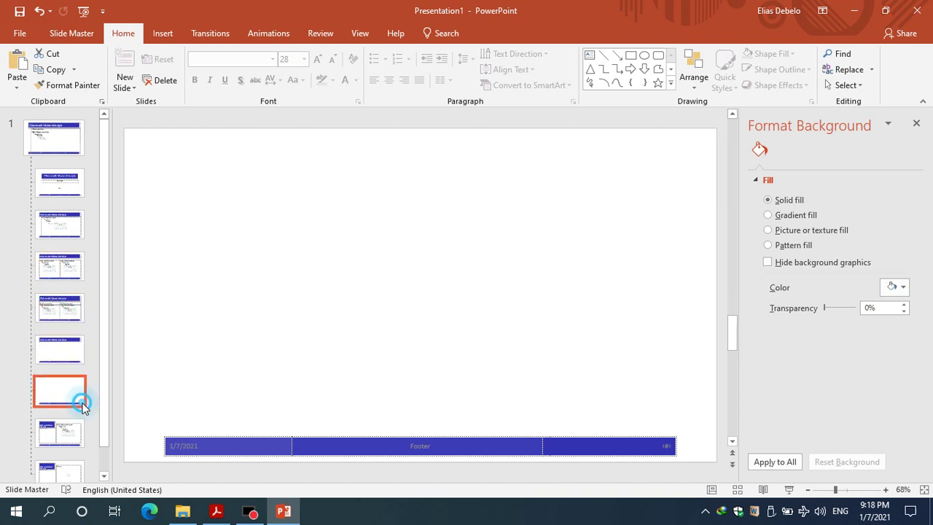
left_click_drag(102, 405, 100, 440)
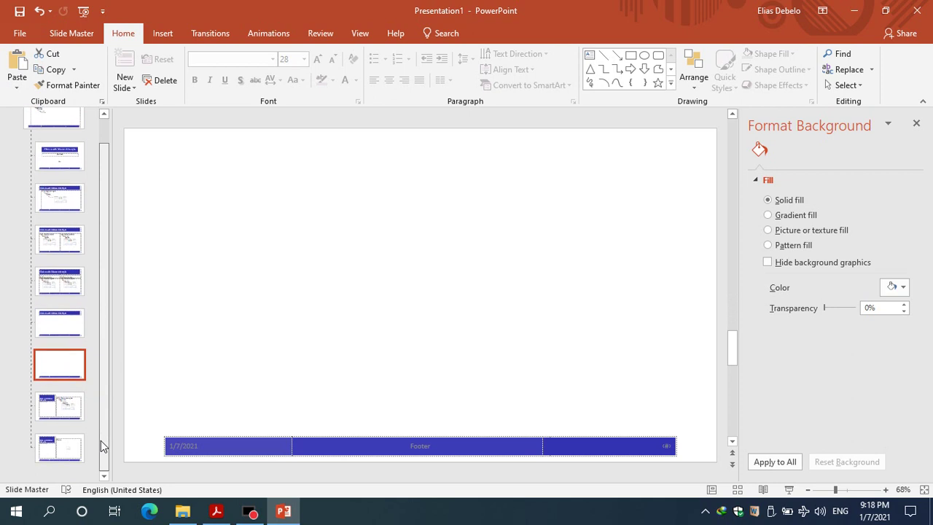
left_click(44, 397)
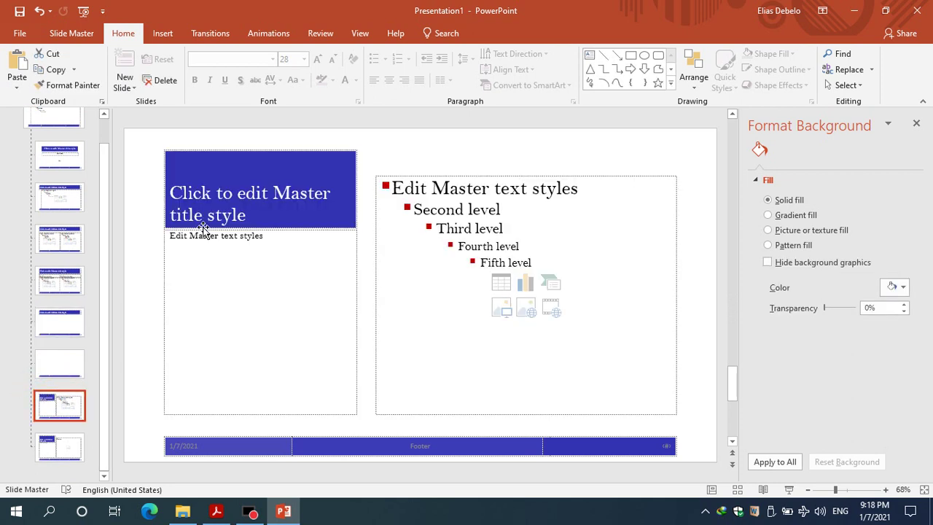
left_click(286, 198)
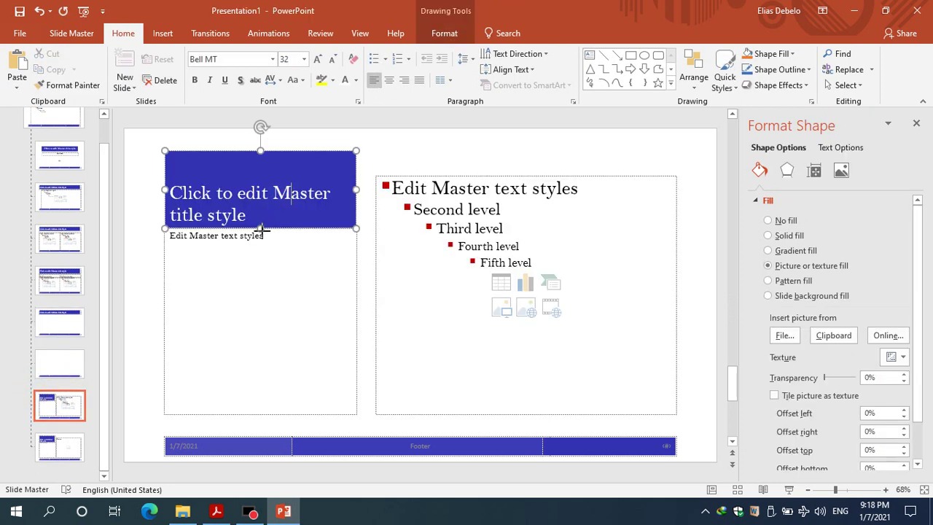
mouse_move(261, 230)
left_mouse_down()
mouse_move(261, 212)
mouse_move(261, 219)
left_mouse_up()
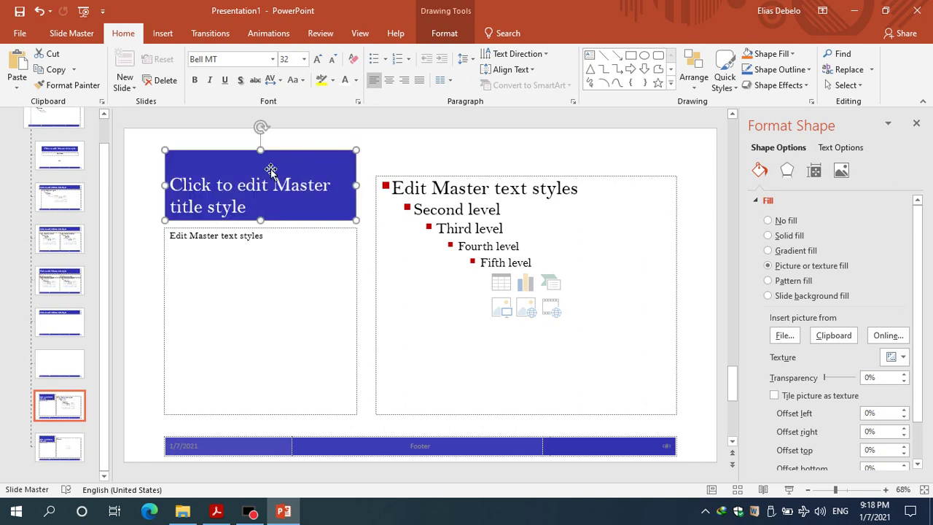
left_click_drag(261, 149, 263, 177)
left_click(251, 196)
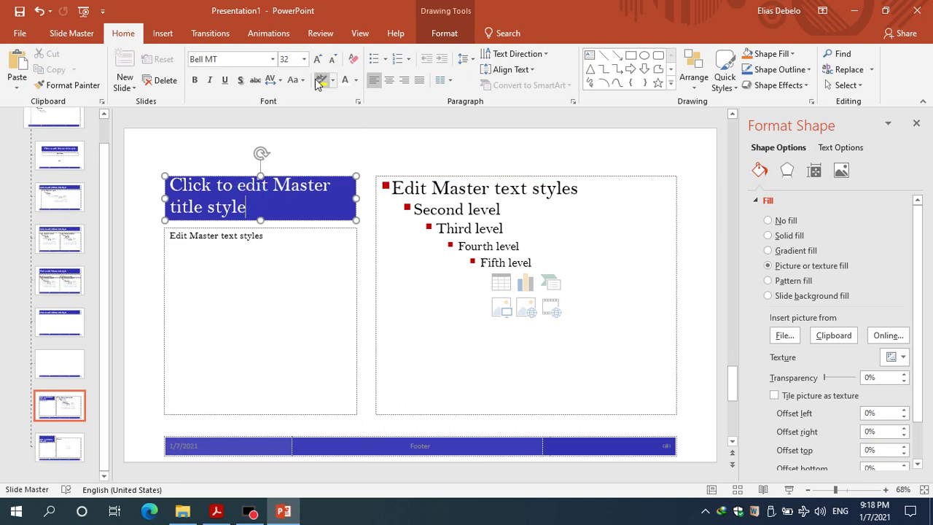
Reduce the font size of all the title placeholder's text to 28 on the Content with Caption layout.
left_click(332, 60)
key("ctrl+a")
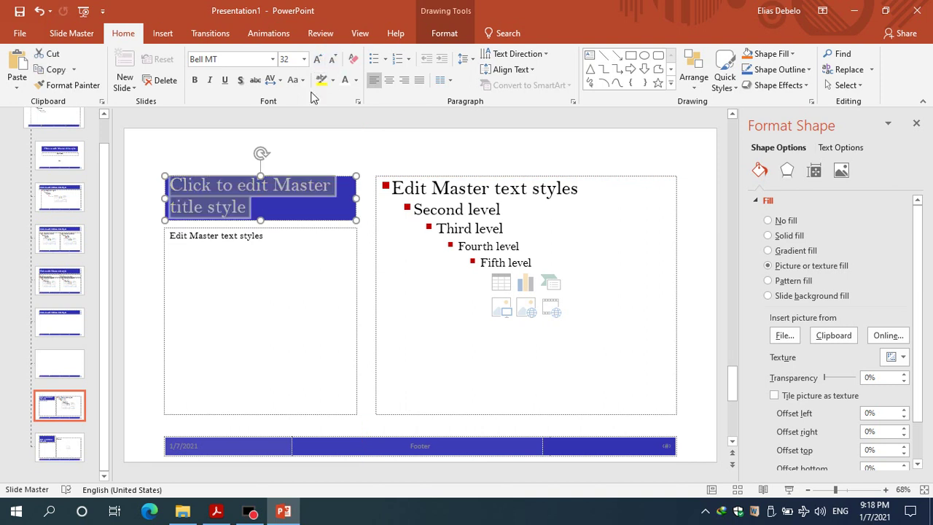
left_click(333, 59)
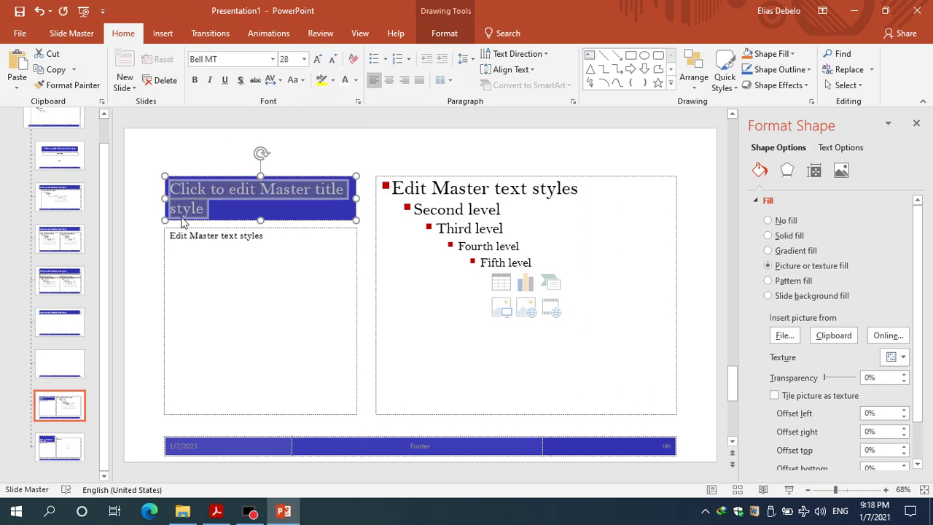
left_click(149, 280)
On the Picture with Caption layout, shorten the title placeholder from both edges, aligning its top with the picture placeholder, and reduce its font size to 28.
left_click(42, 441)
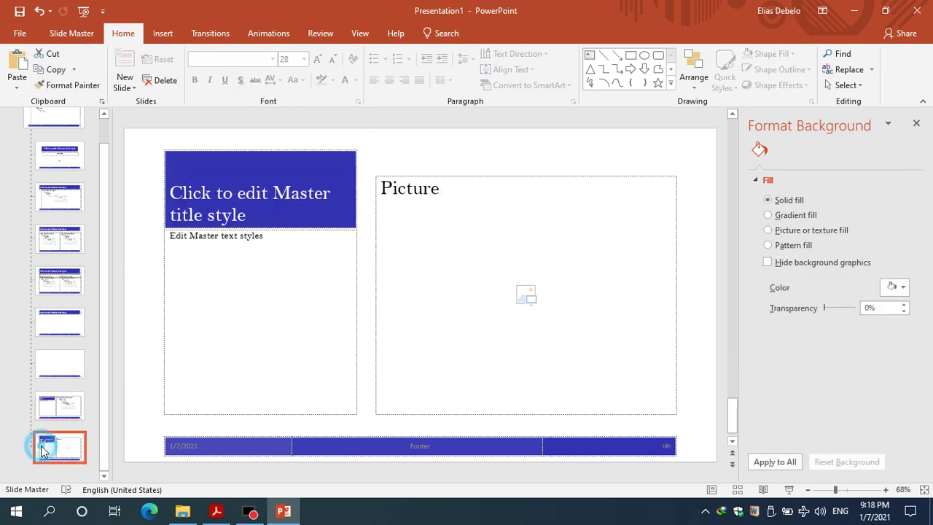
left_click(270, 150)
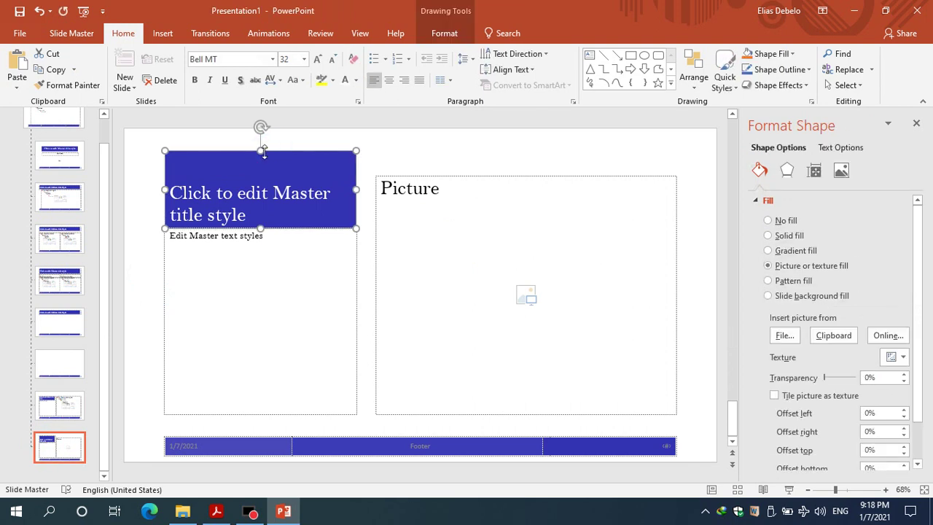
left_click_drag(264, 151, 263, 175)
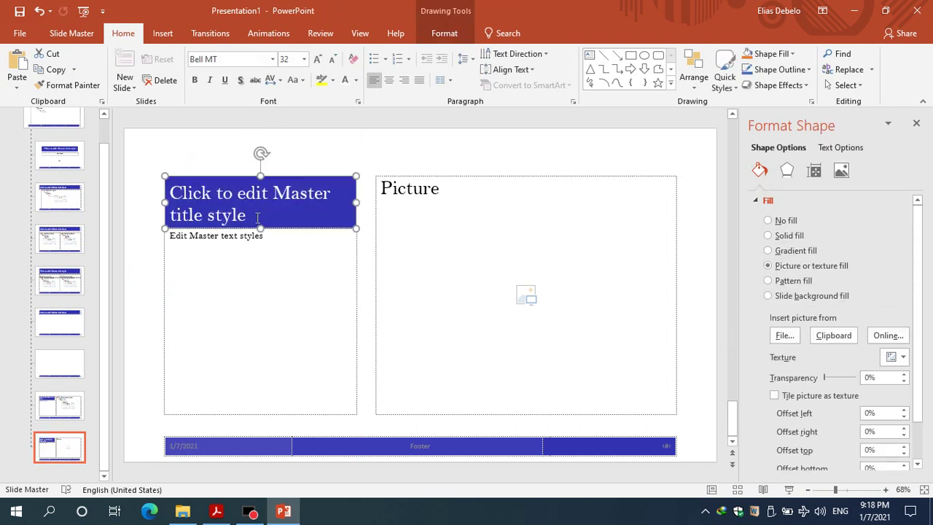
left_click_drag(258, 225, 260, 220)
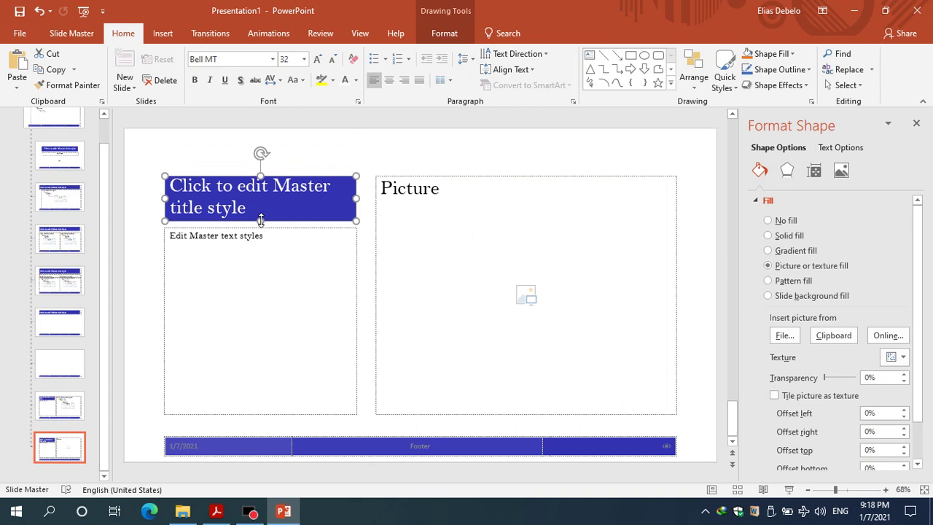
left_click(332, 59)
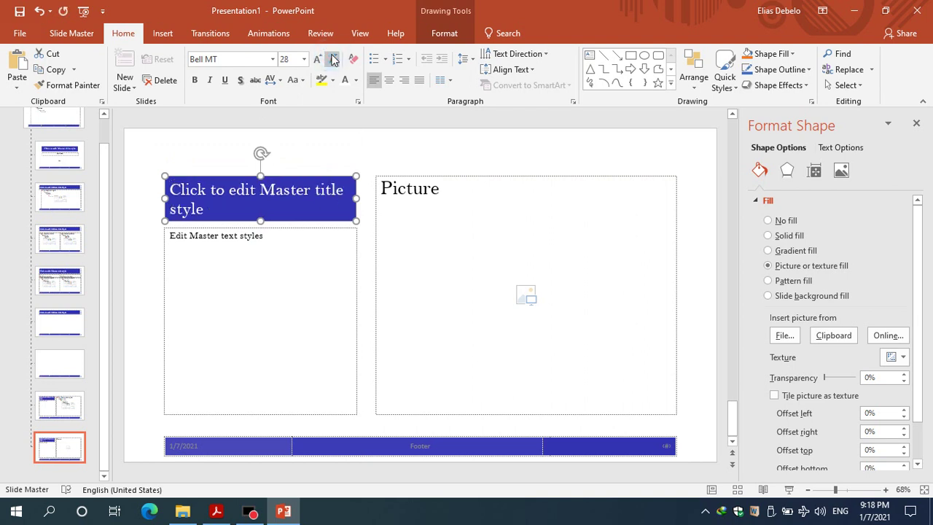
left_click(283, 142)
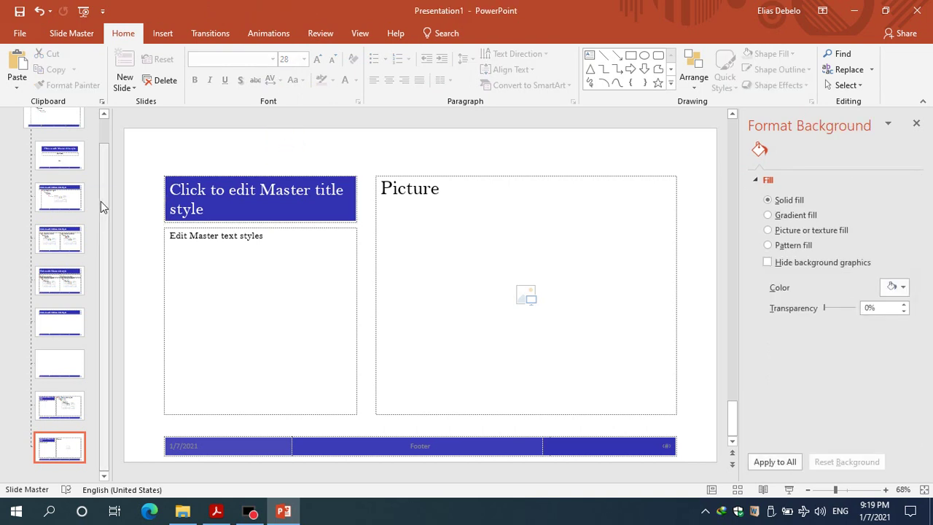
Start saving the presentation as a new file and browse to the Custom Office Templates folder in Documents.
left_click_drag(100, 201, 97, 170)
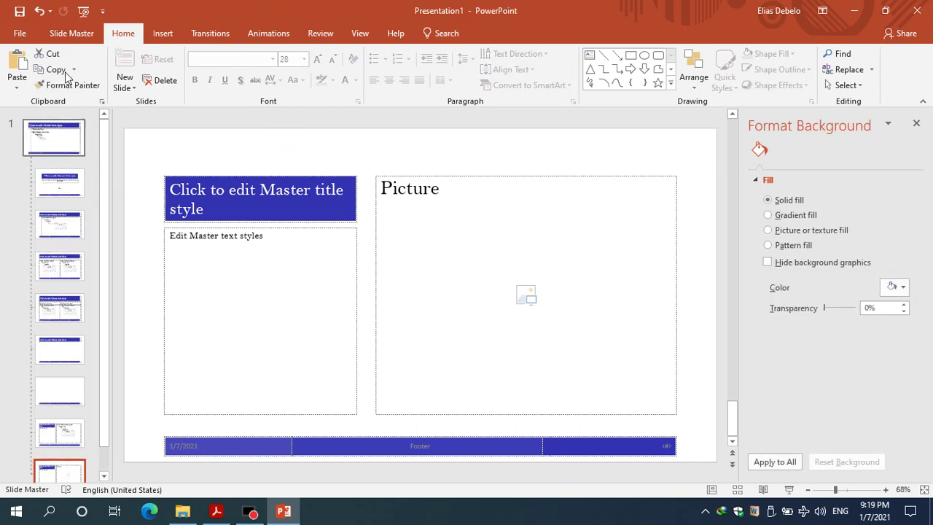
left_click(29, 35)
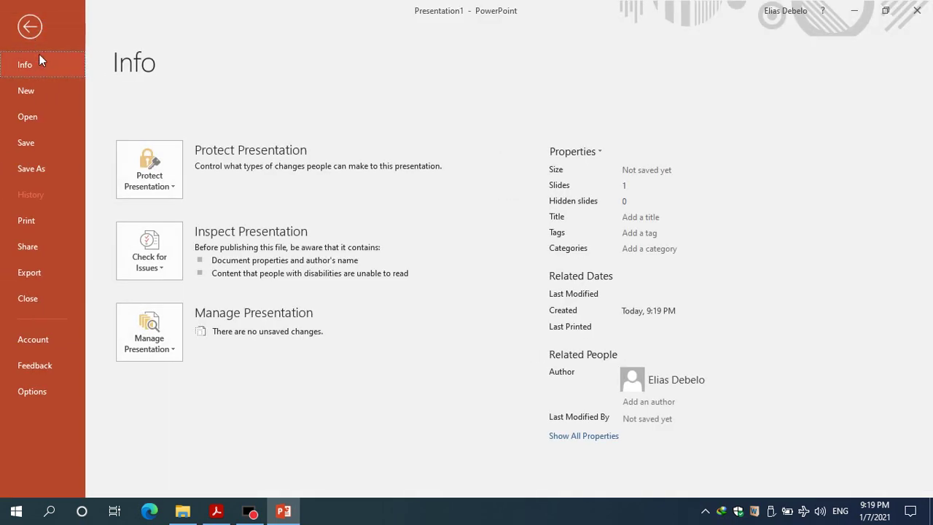
left_click(49, 161)
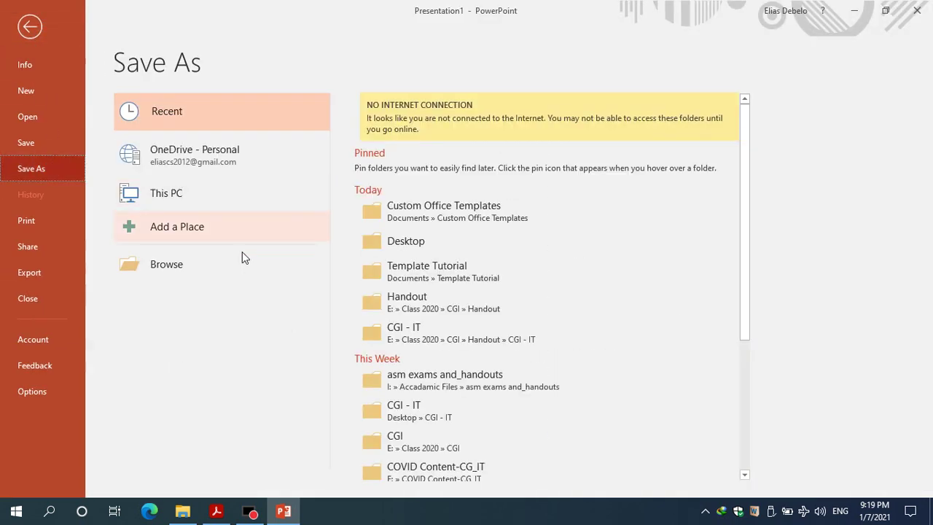
left_click(227, 269)
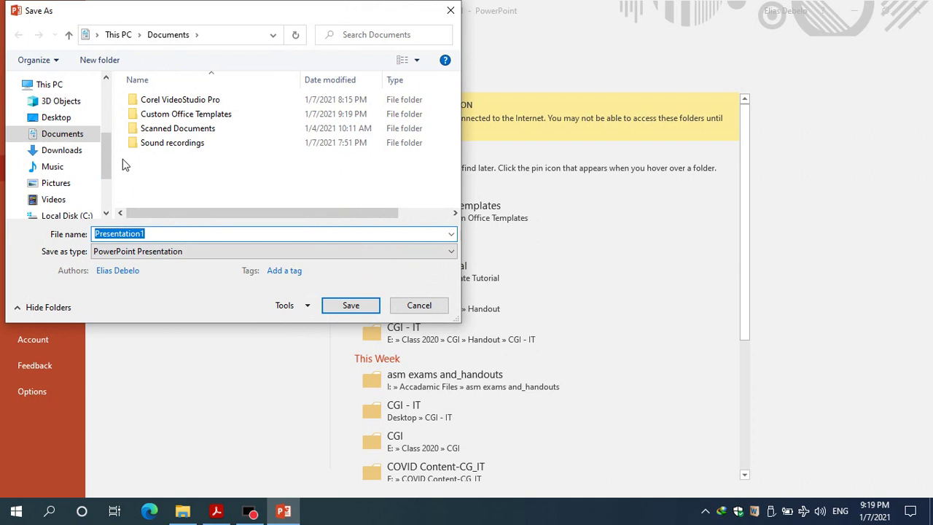
left_click(70, 136)
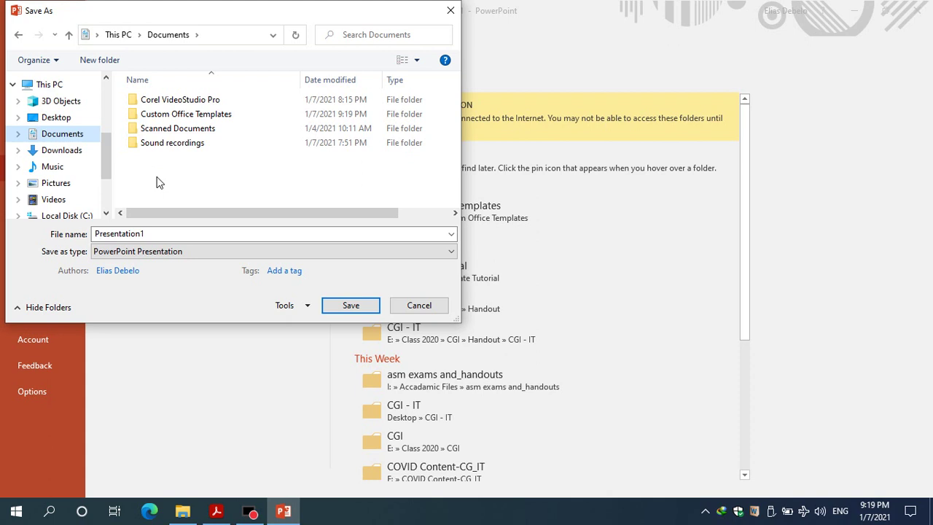
left_click(182, 116)
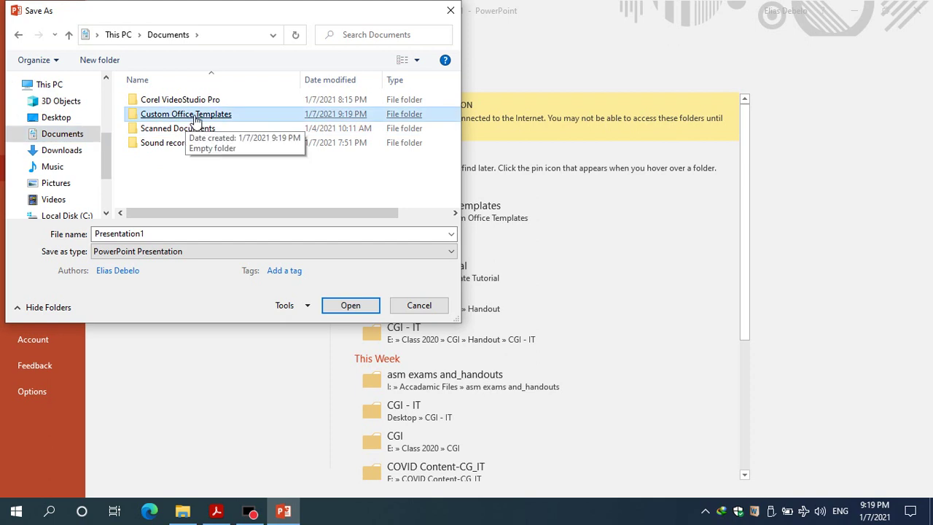
double_click(195, 117)
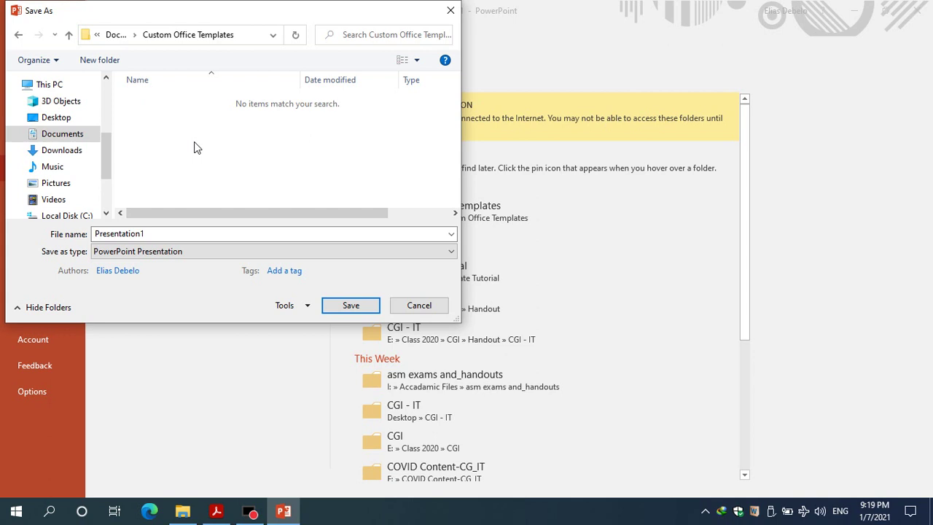
Save the file as a PowerPoint Template named "template".
left_click(171, 248)
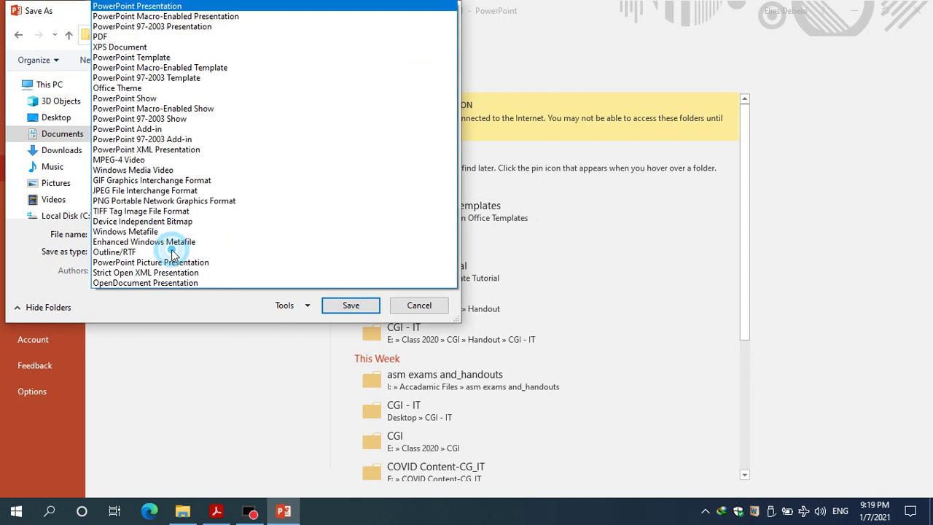
left_click(221, 55)
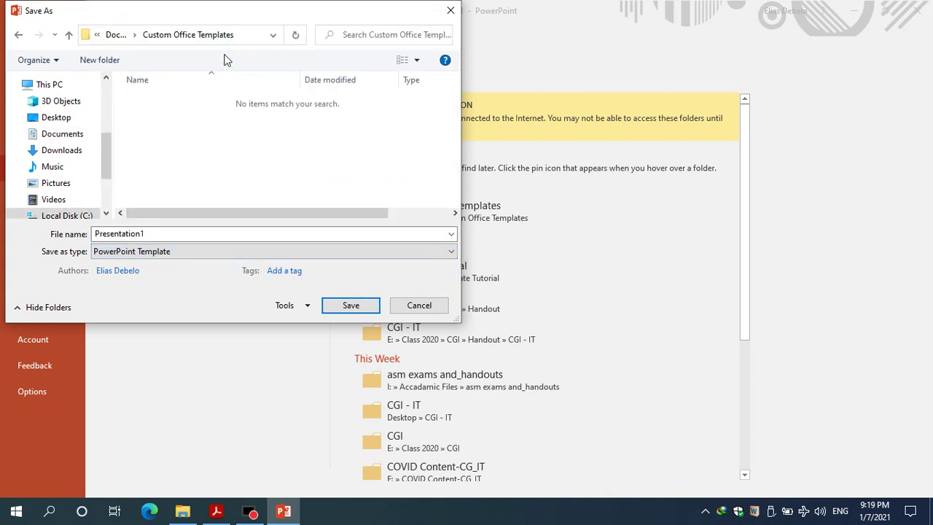
double_click(209, 233)
type("te")
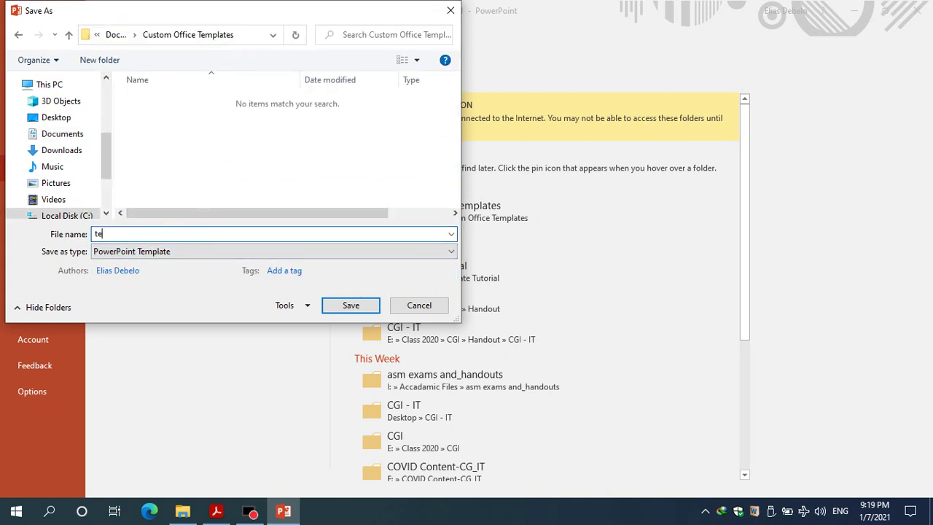
type("mplate")
key("Return")
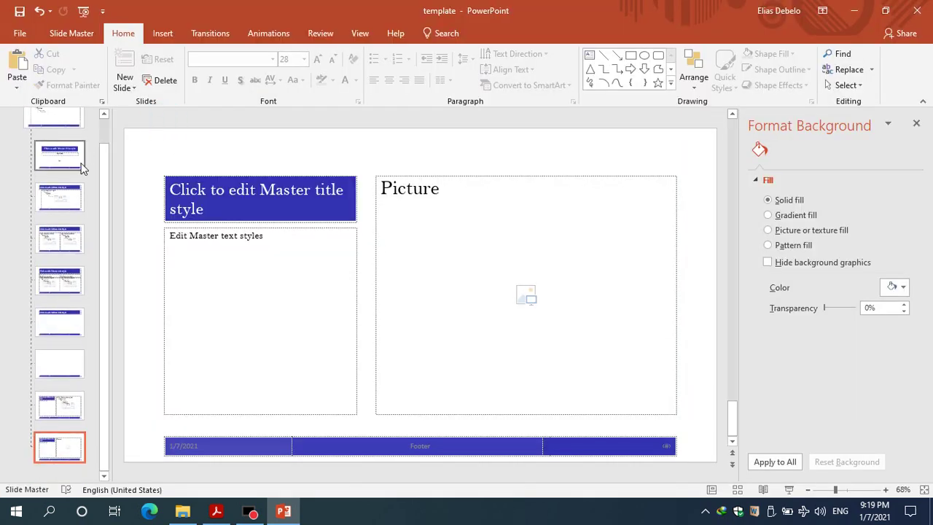
Close the Slide Master view and return to normal slide editing.
mouse_move(102, 140)
left_mouse_down()
mouse_move(102, 167)
mouse_move(102, 138)
left_mouse_up()
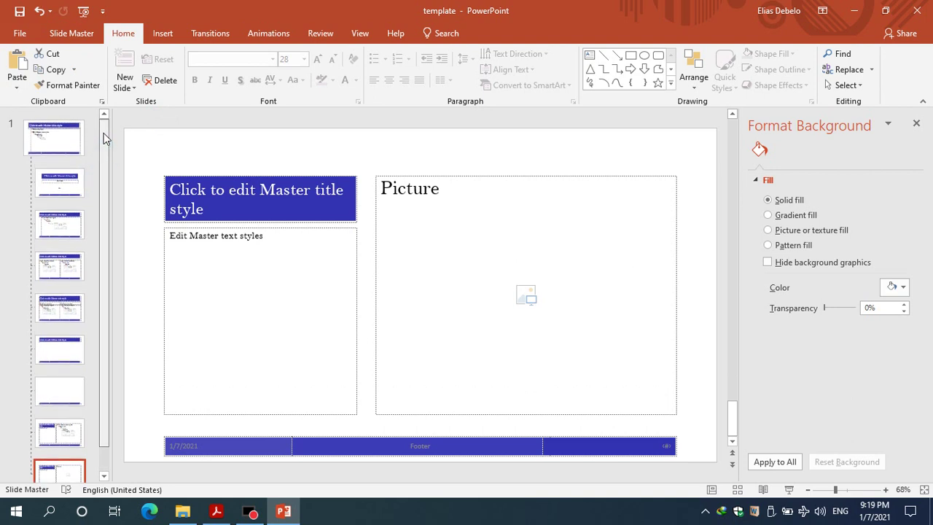
left_click(85, 36)
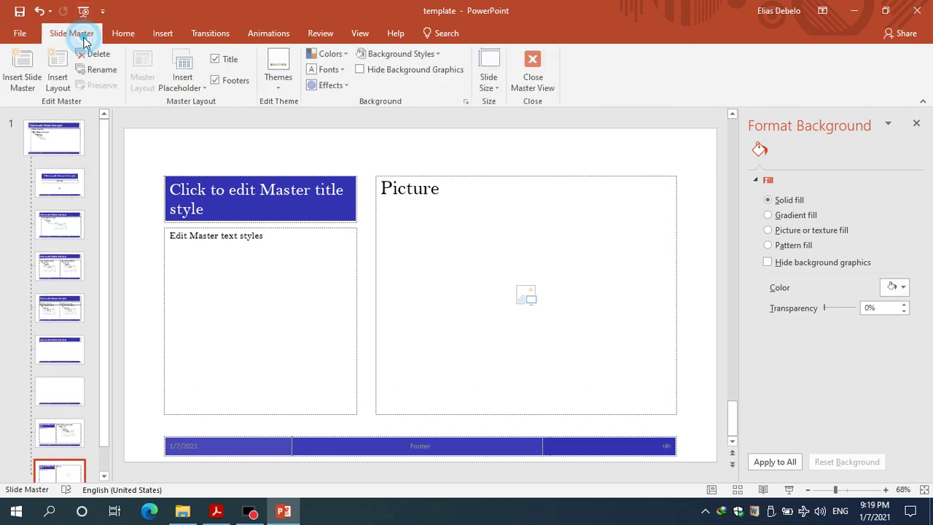
left_click(545, 71)
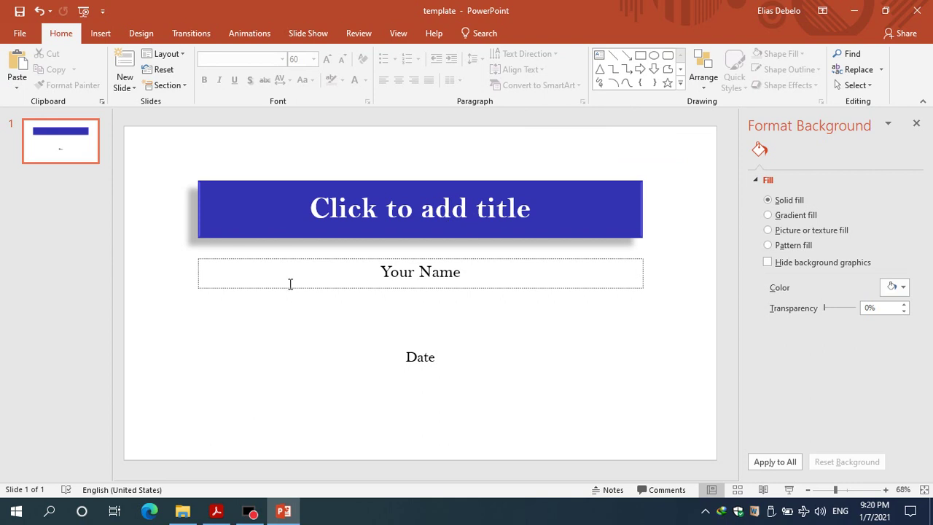
Apply an automatically updating date, slide number and the footer "Computer Science" to all slides, excluding the title slide.
left_click(102, 33)
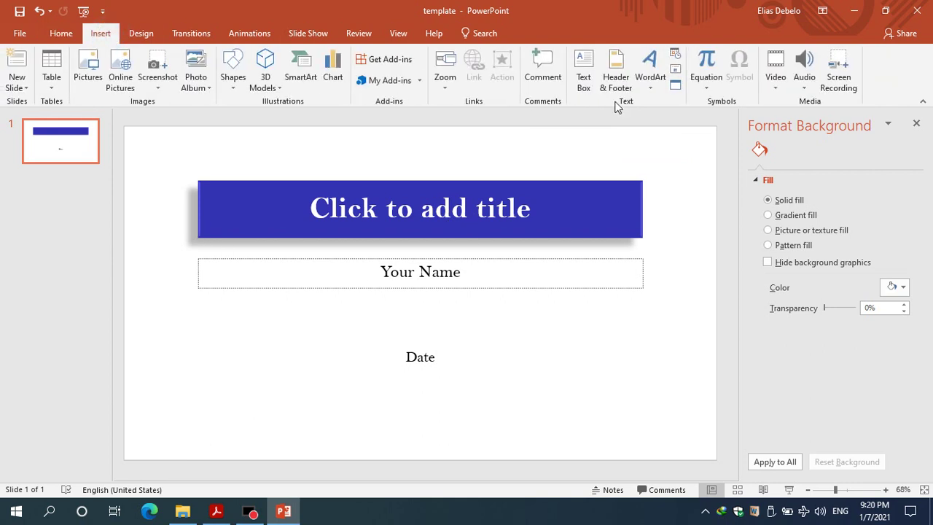
left_click(616, 77)
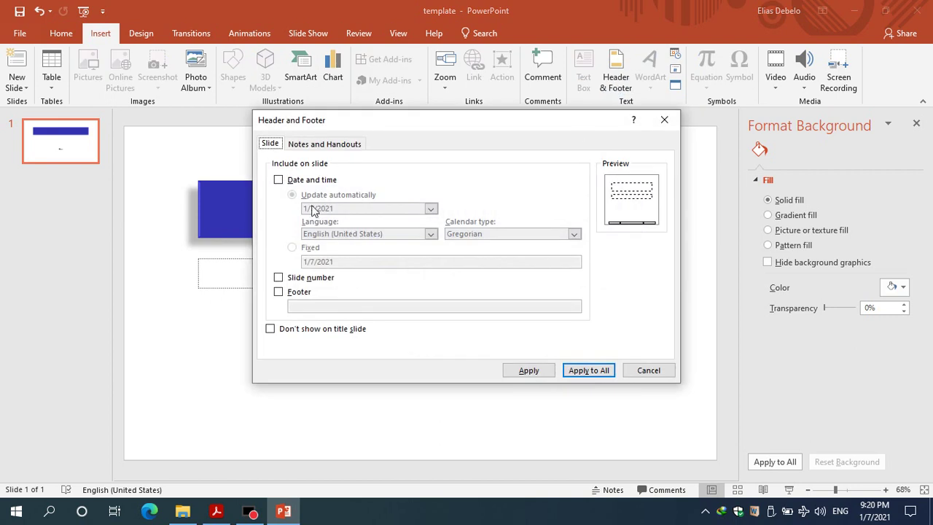
left_click(306, 182)
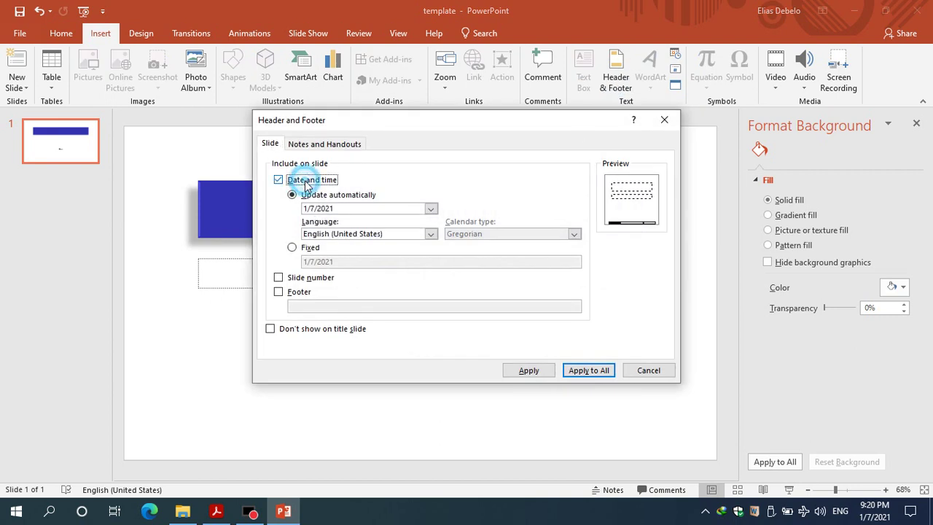
left_click(303, 278)
left_click(302, 293)
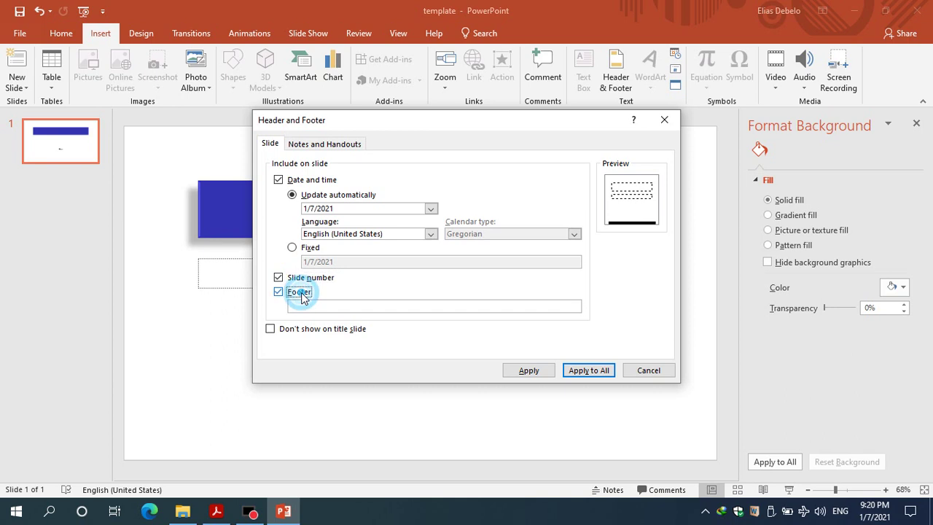
left_click(312, 303)
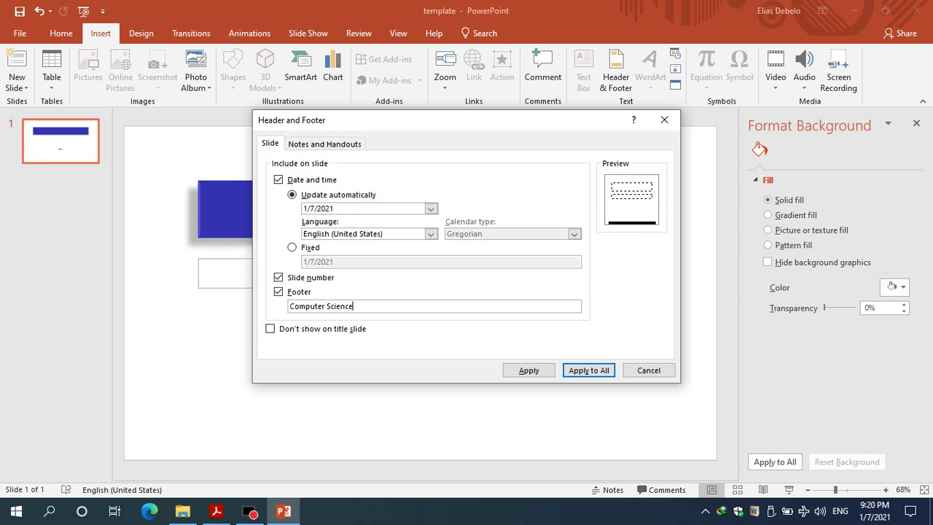
left_click(327, 329)
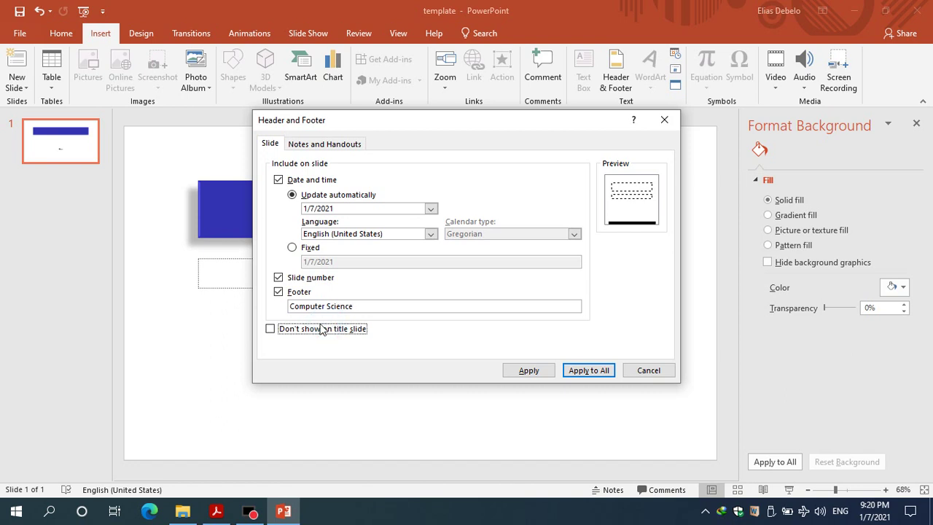
left_click(598, 371)
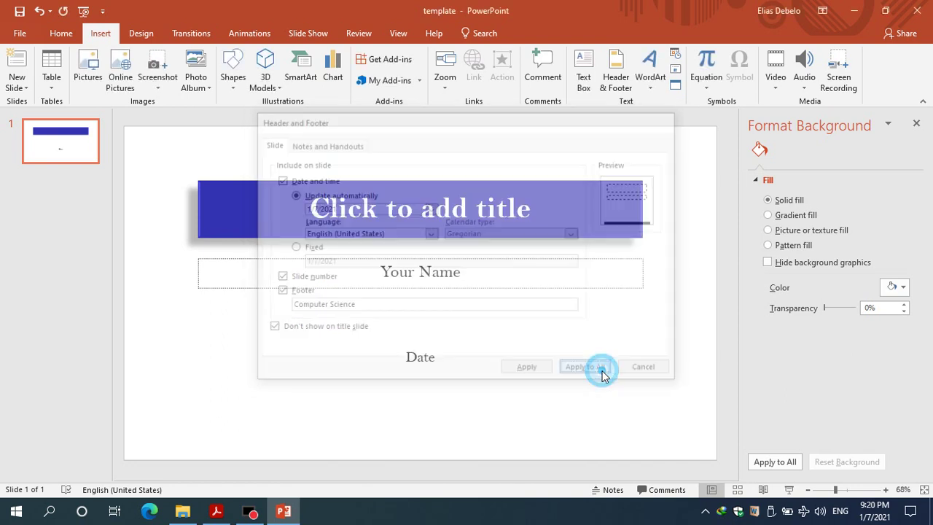
Add a Title and Content slide followed by a Title Only slide after the title slide.
left_click(58, 37)
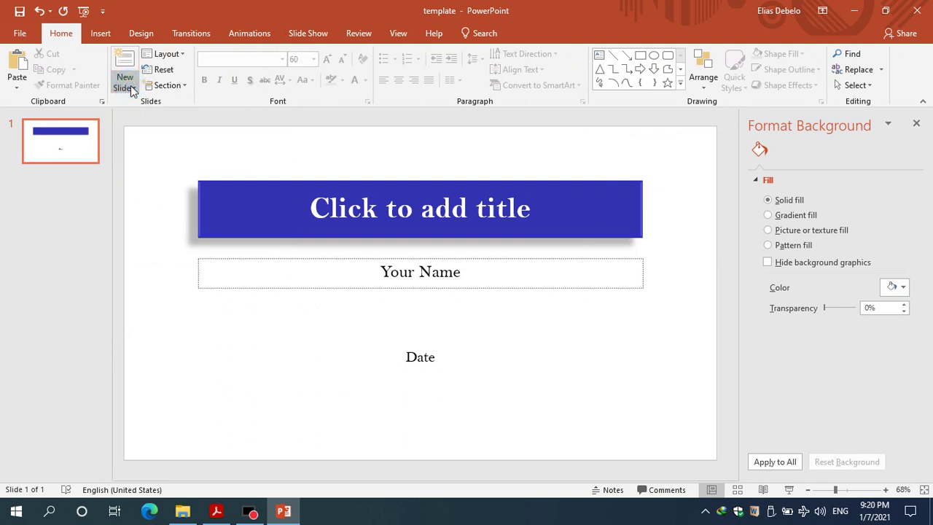
left_click(131, 89)
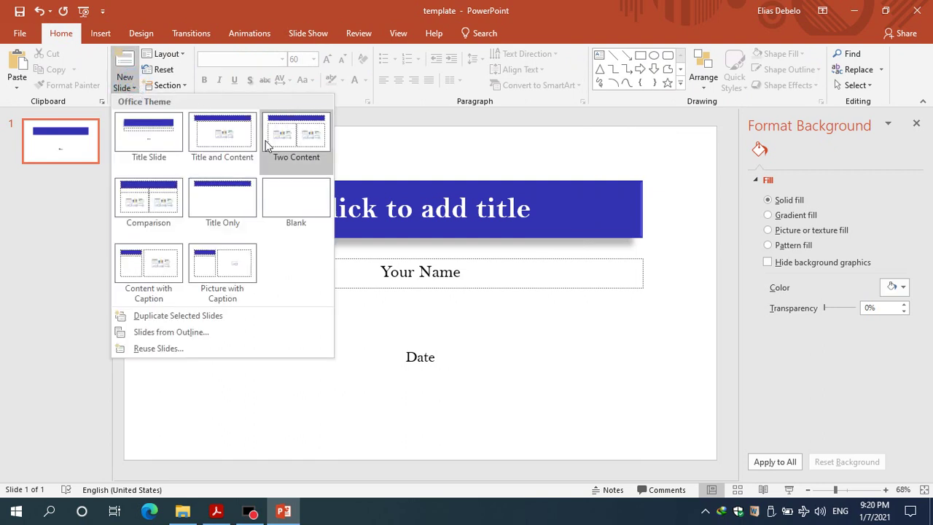
left_click(234, 137)
left_click(125, 85)
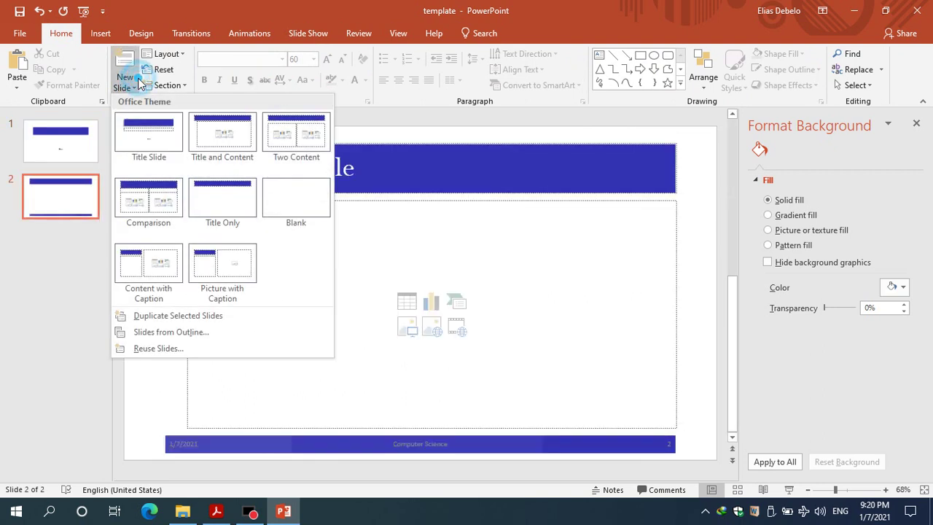
left_click(198, 200)
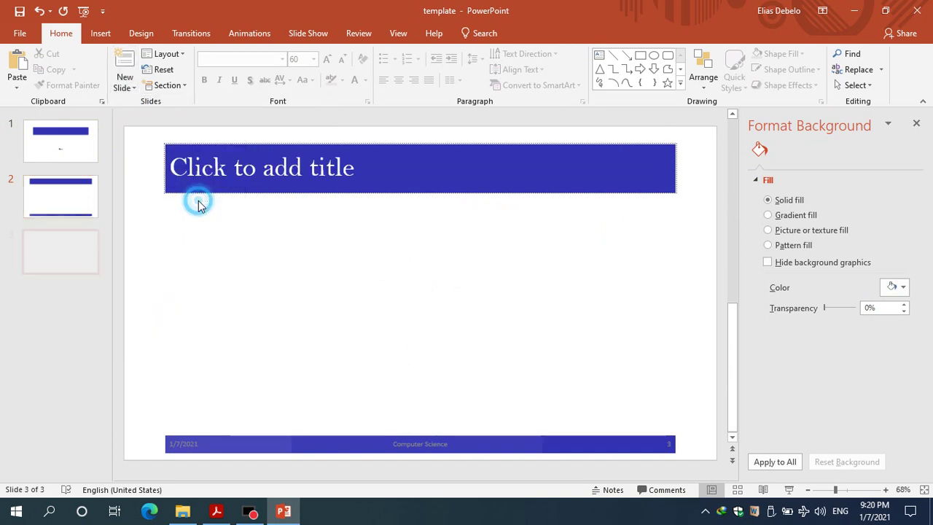
Title the first slide "Computer Security" and enter the presenter's name in the subtitle placeholder.
left_click(51, 142)
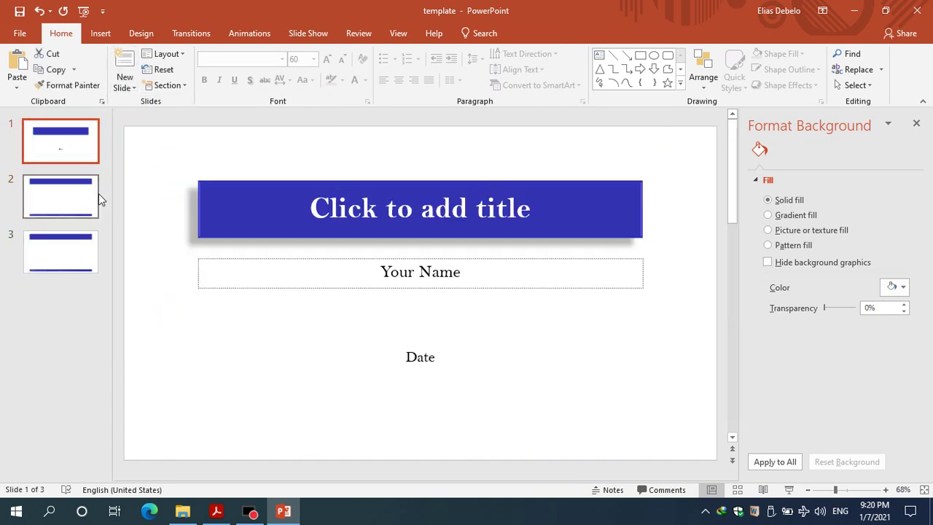
left_click(342, 207)
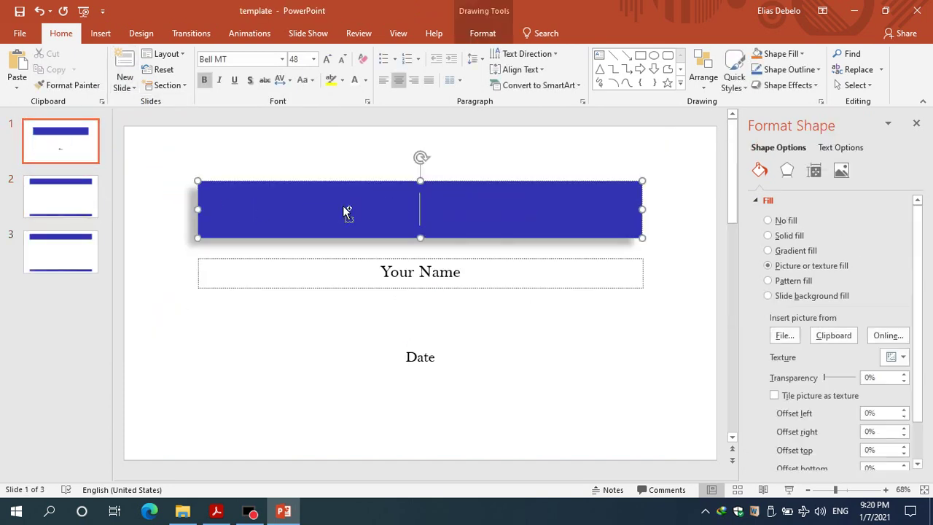
type("Com")
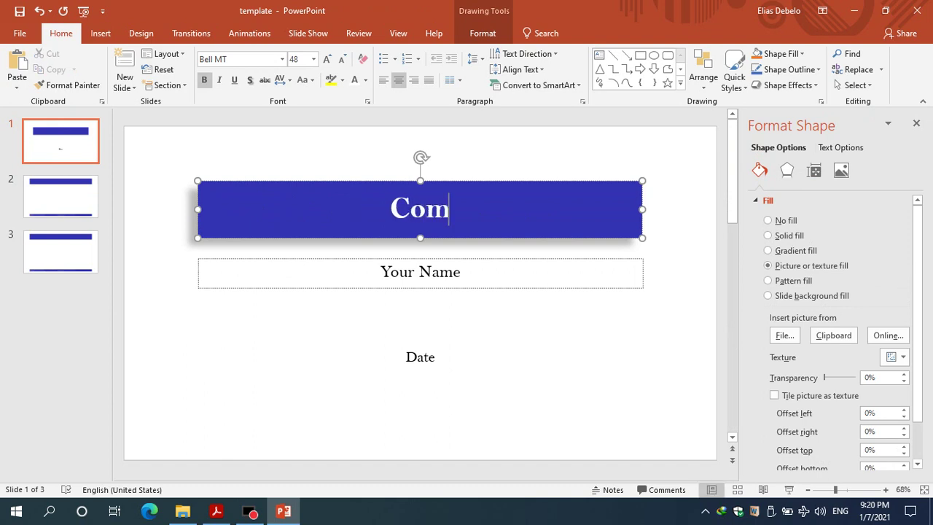
type("puter Sec")
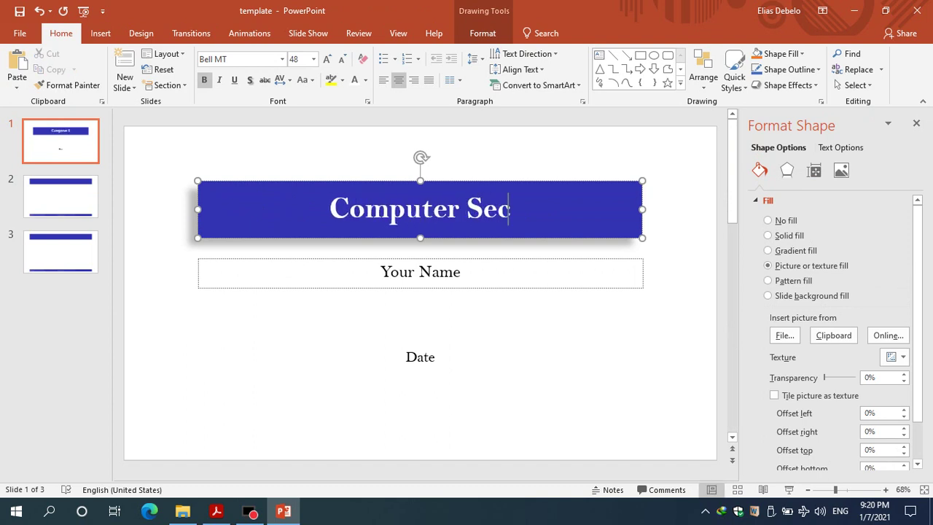
type("urity")
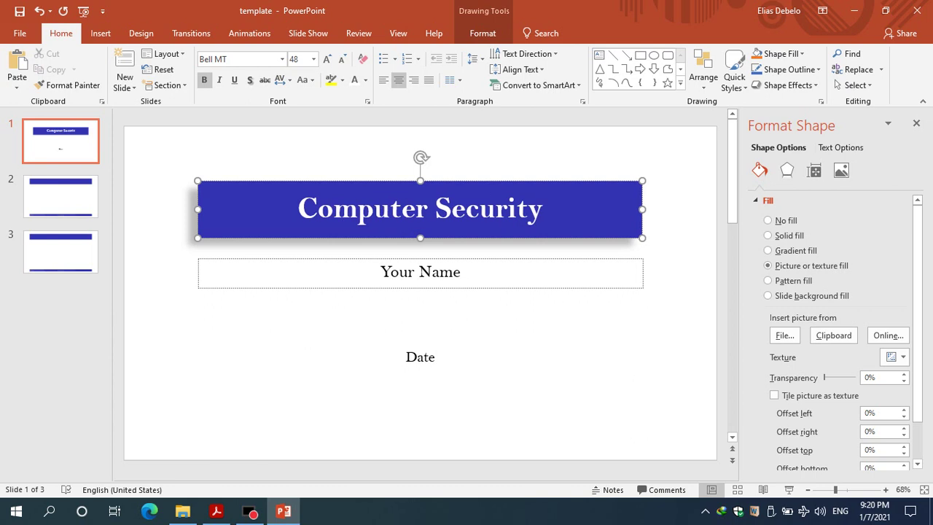
left_click(398, 272)
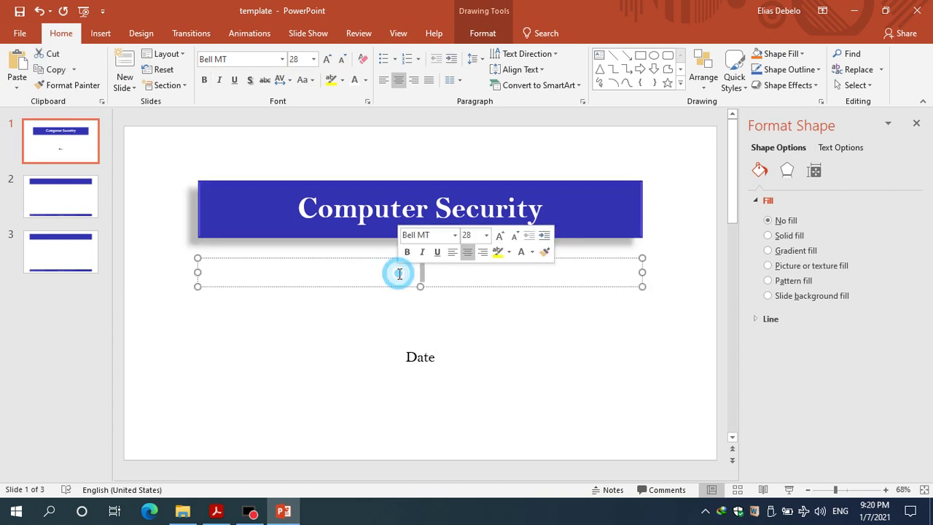
type("Elias")
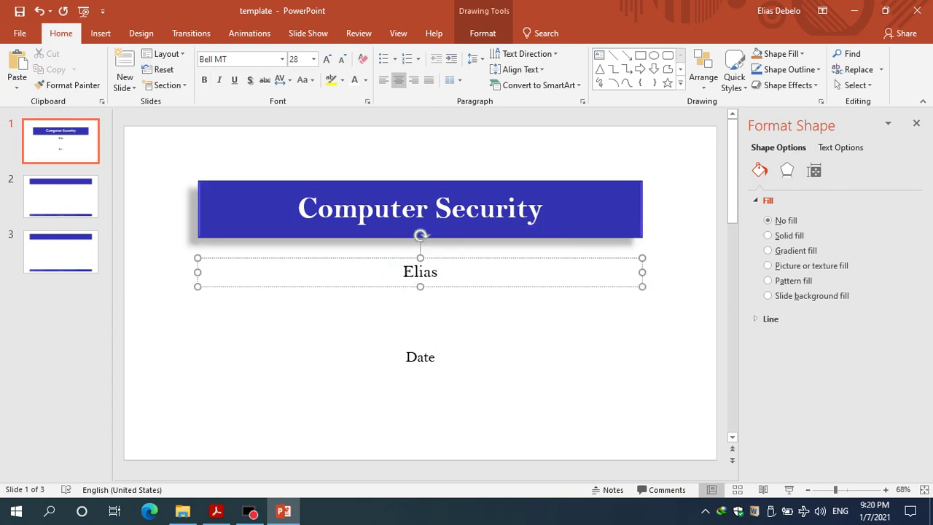
Fill in slide 2 with the title "This is title" and the bullet text "This is content".
left_click(73, 201)
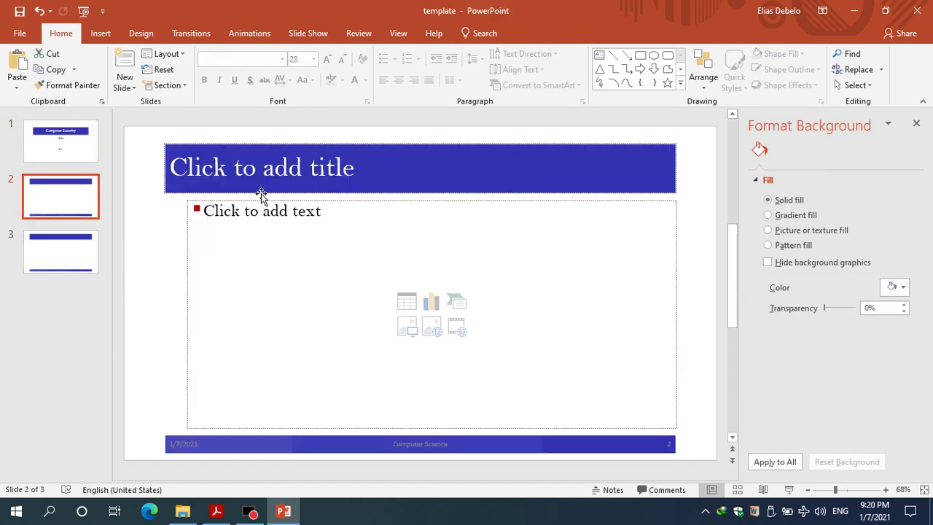
left_click(263, 188)
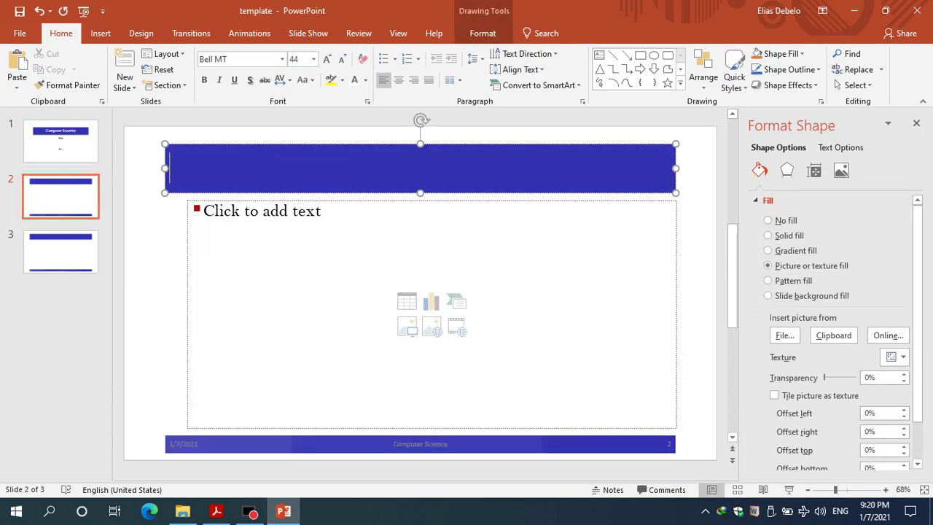
type("This is tit")
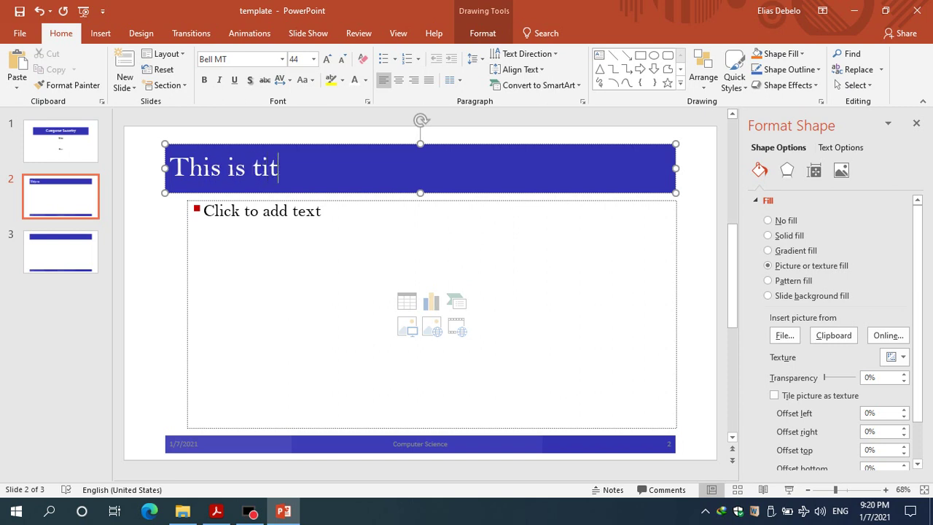
type("le")
left_click(281, 229)
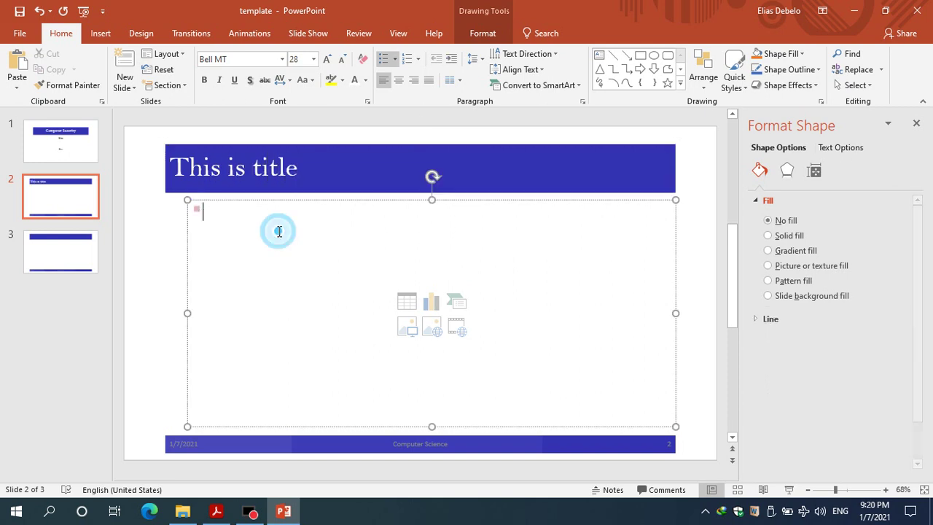
type("THisis co")
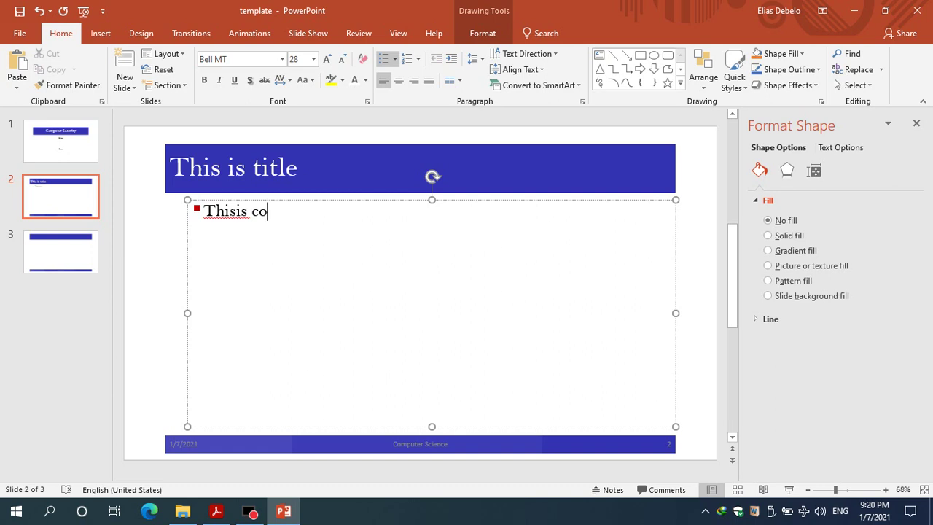
key("ctrl+a")
key("BackSpace")
type("T")
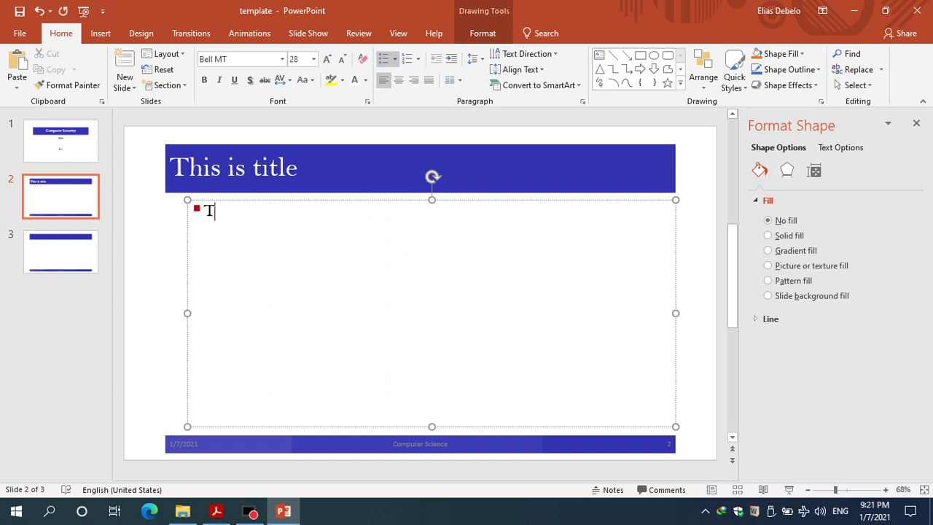
type("his is con")
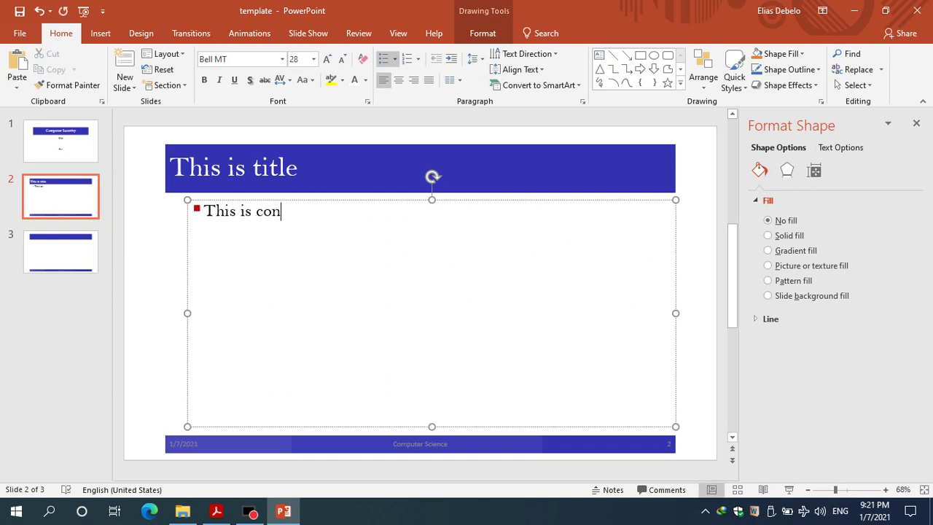
type("tent")
Enter "Thank you" as the title of slide 3.
left_click(98, 252)
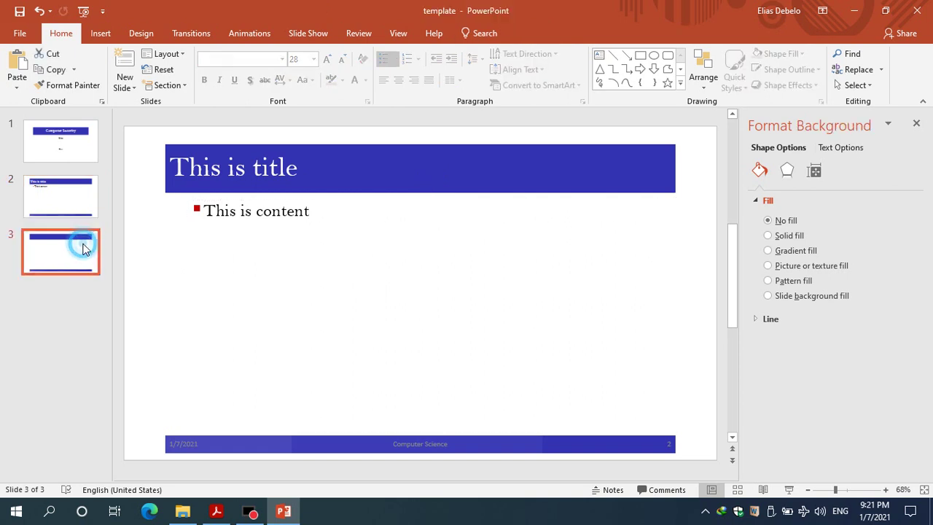
left_click(290, 162)
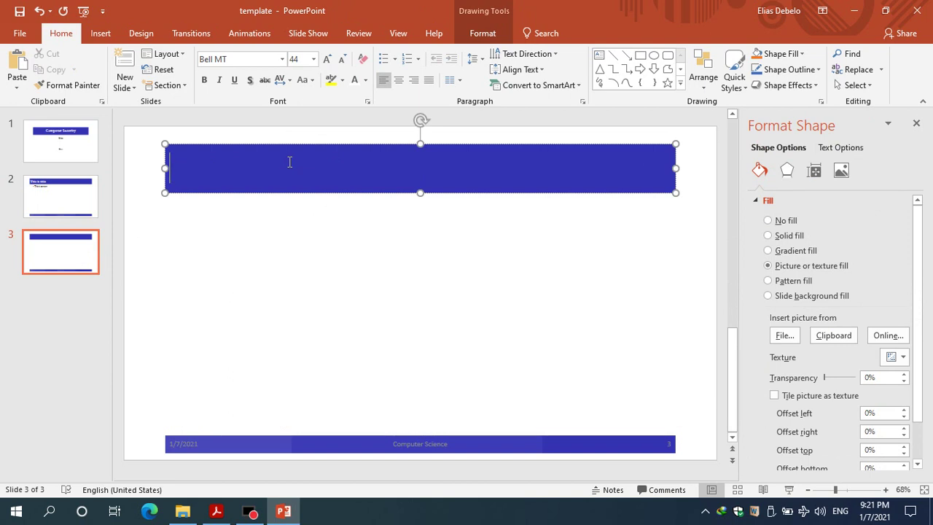
type("TH")
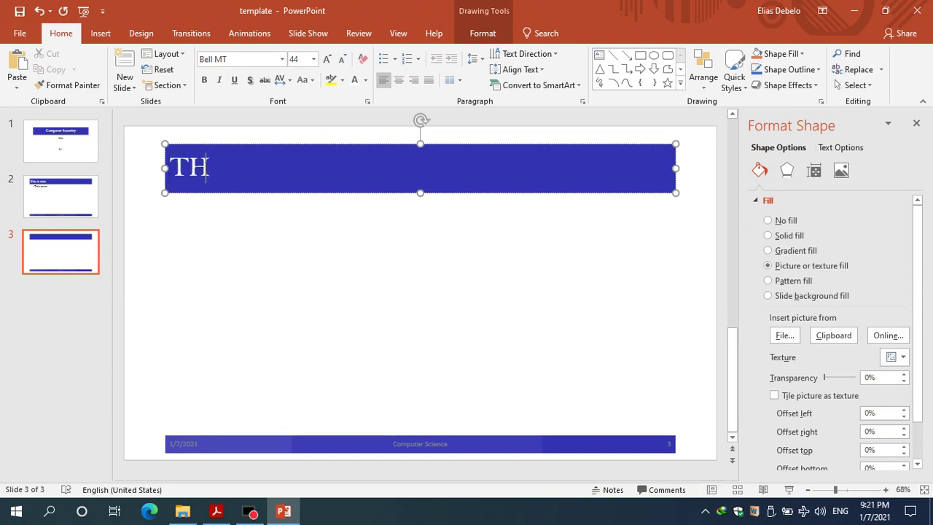
key("BackSpace")
type("hank")
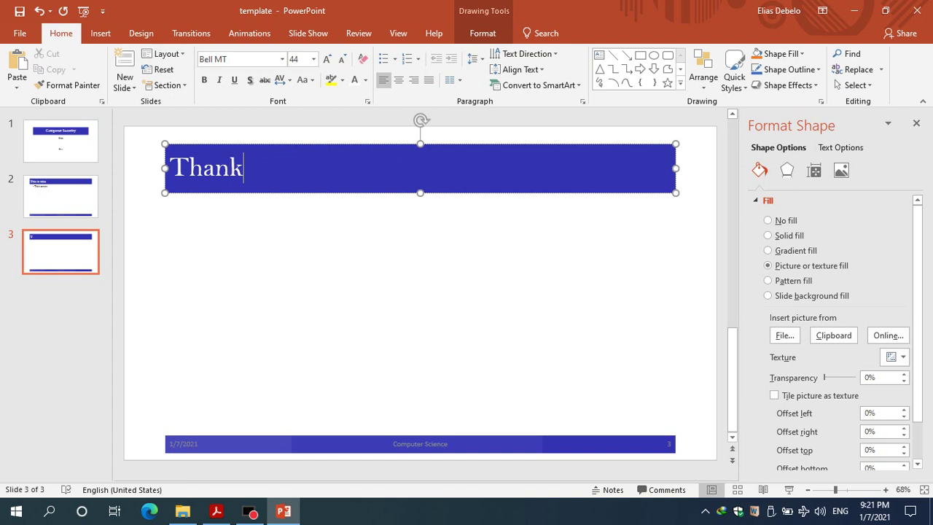
type(" you")
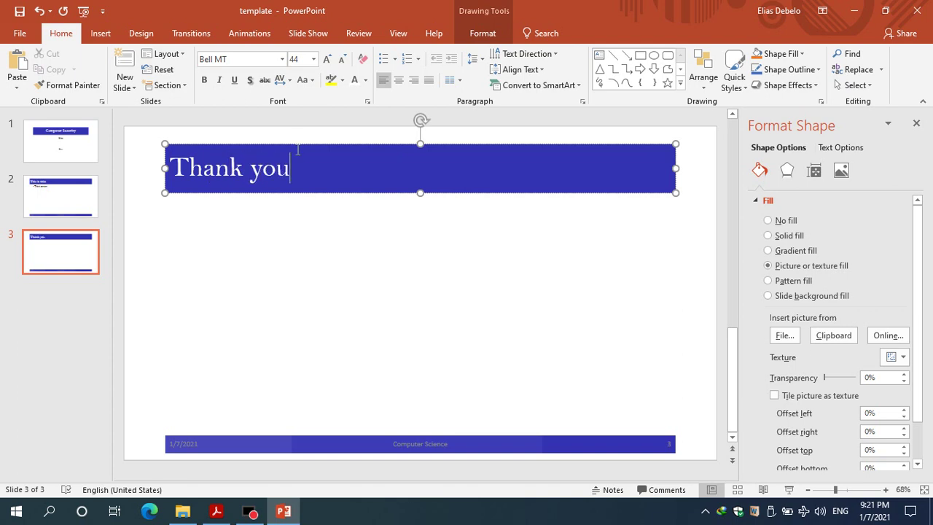
Center the "Thank you" text and move its title box down to the middle of the slide.
left_click(398, 80)
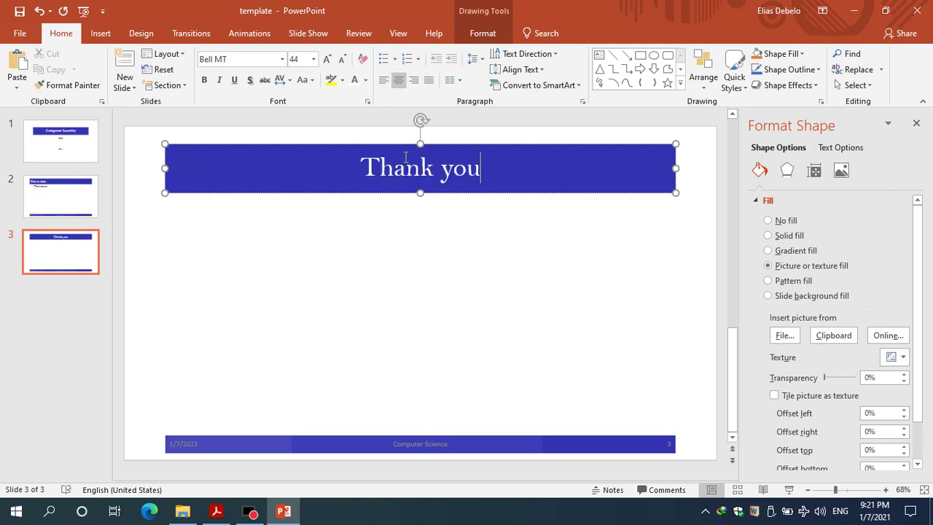
left_click_drag(401, 142, 402, 248)
left_click(82, 325)
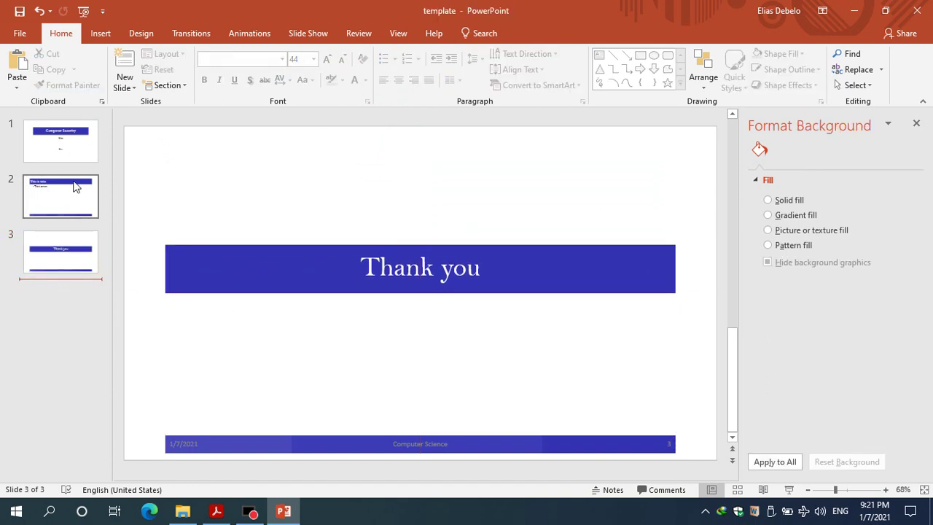
Save a copy as a PowerPoint Presentation named "ppt" in the Custom Office Templates folder.
left_click(63, 148)
left_click(20, 33)
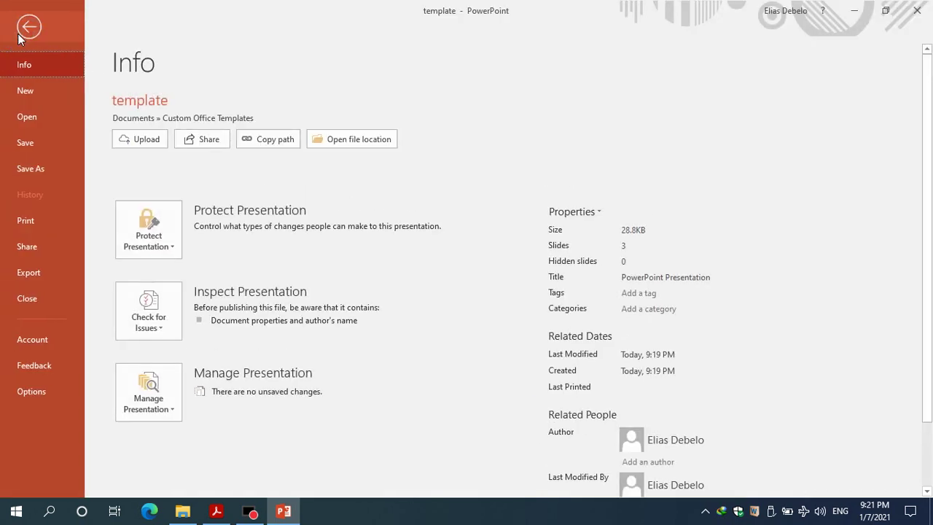
left_click(43, 168)
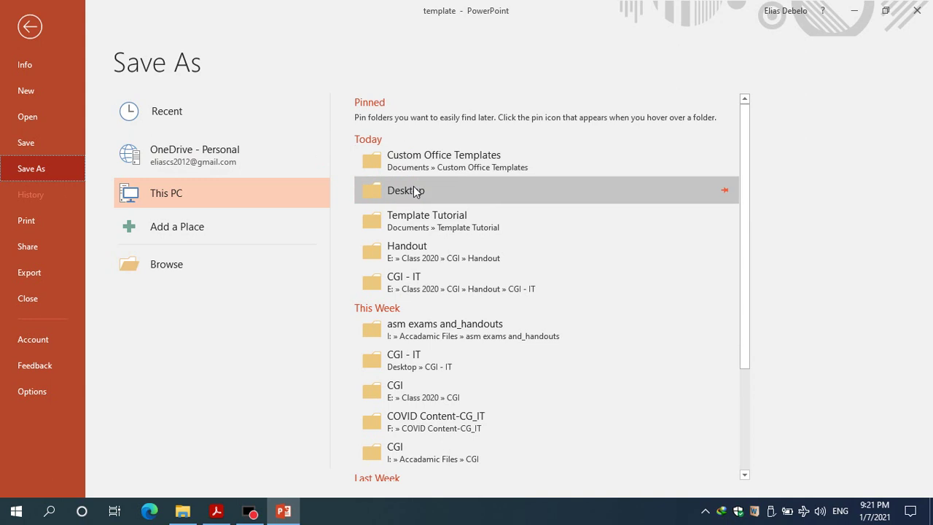
left_click(413, 172)
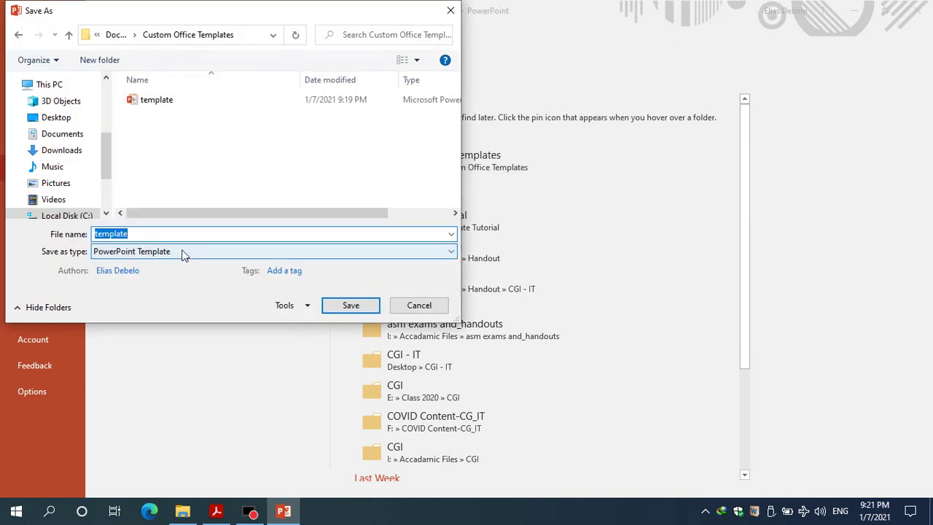
left_click(163, 254)
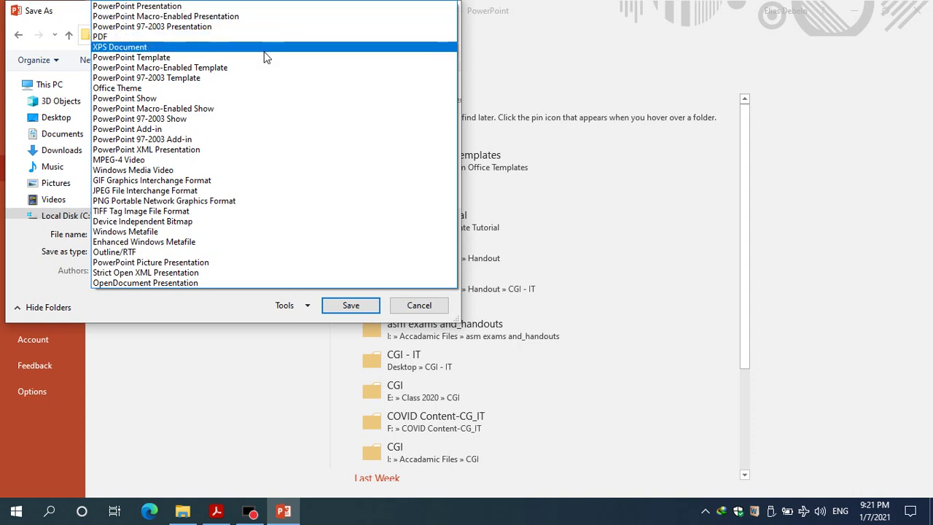
left_click(265, 6)
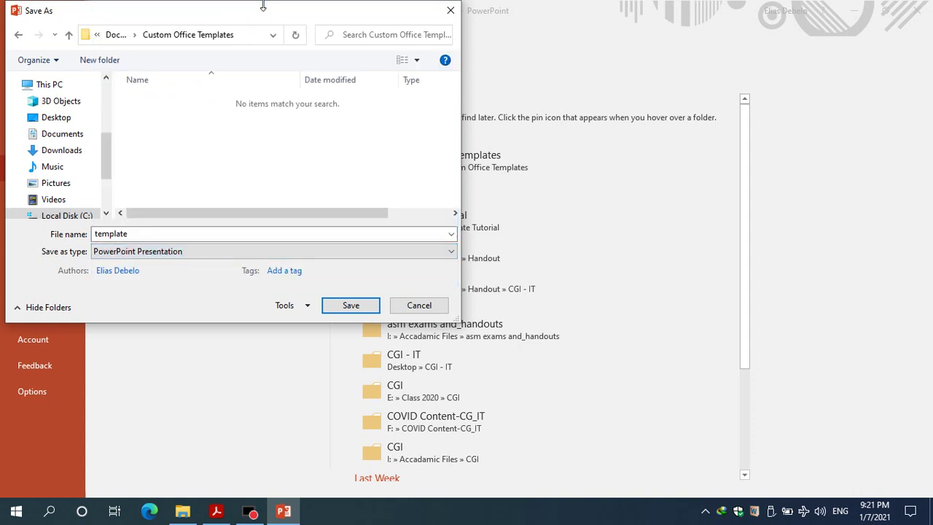
double_click(221, 233)
type("ppt")
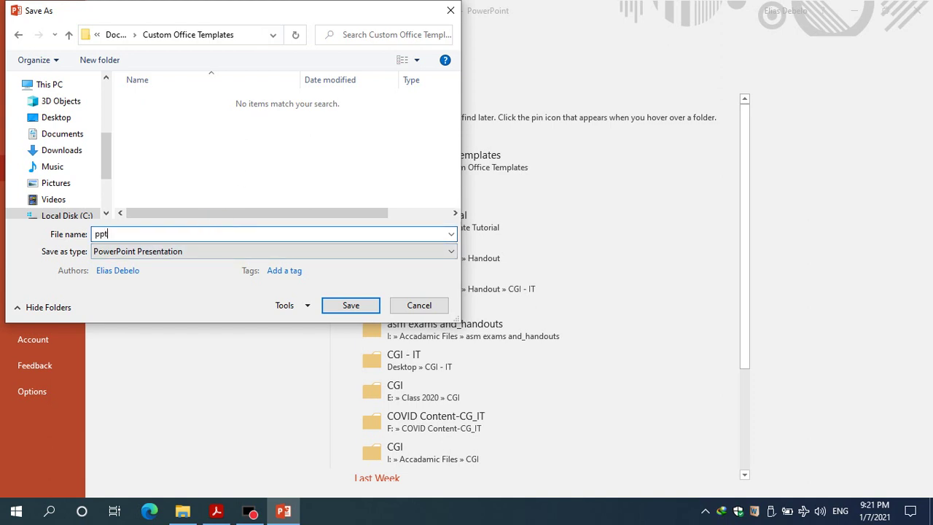
key("Return")
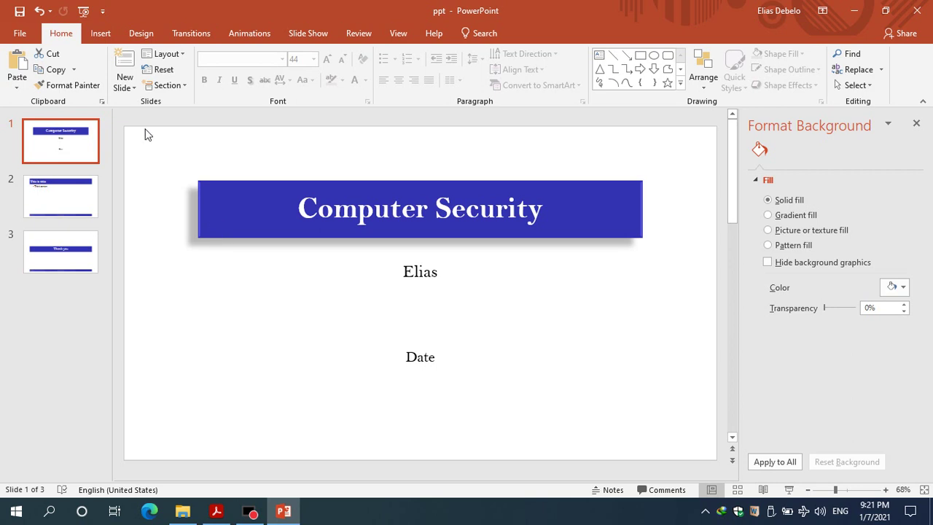
Close the presentation, switch to File Explorer and open "ppt" from the Custom Office Templates folder in Documents.
left_click(354, 236)
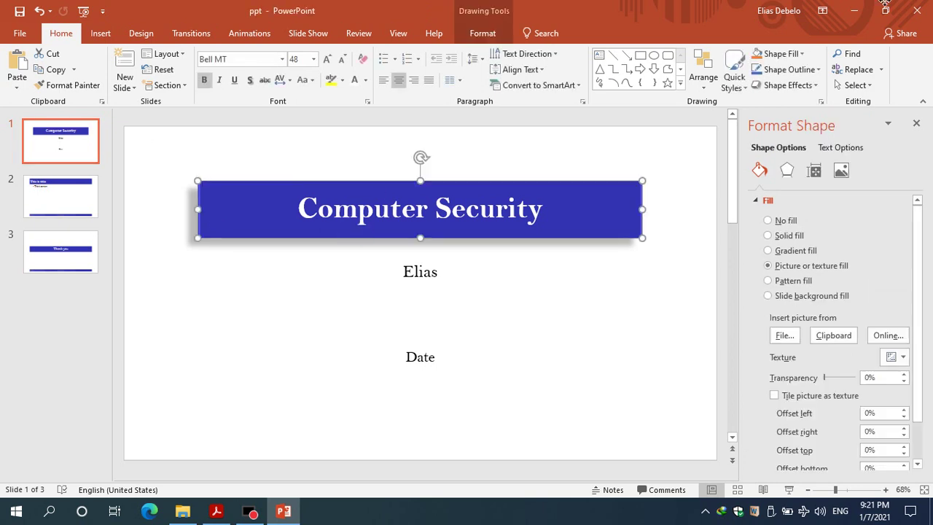
left_click(916, 8)
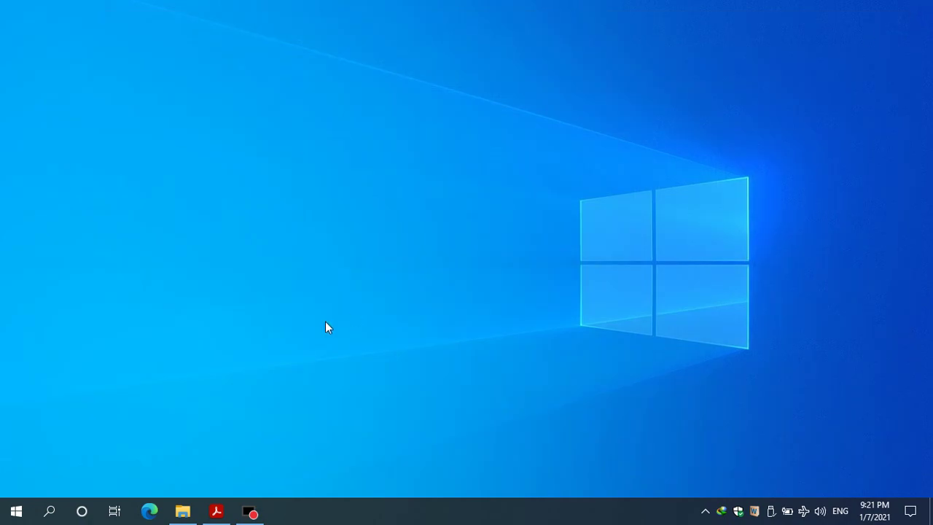
key("super+e")
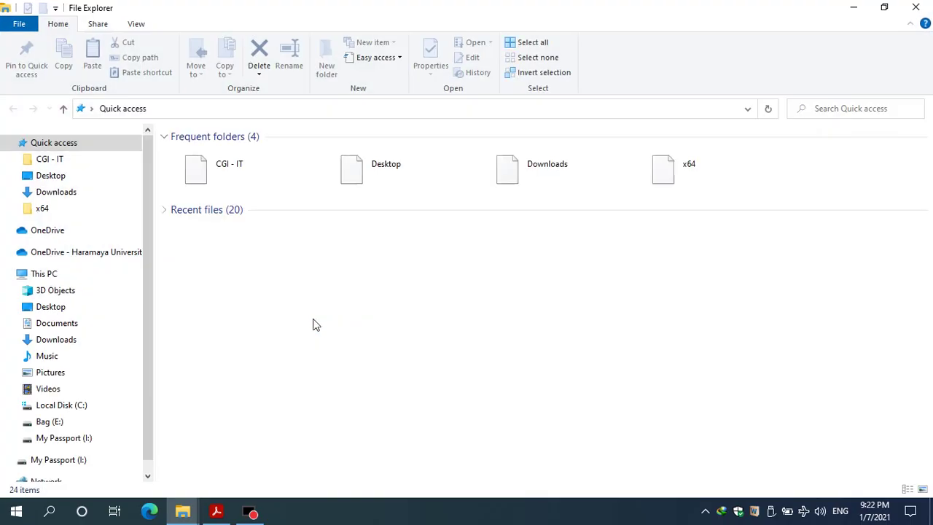
left_click(76, 325)
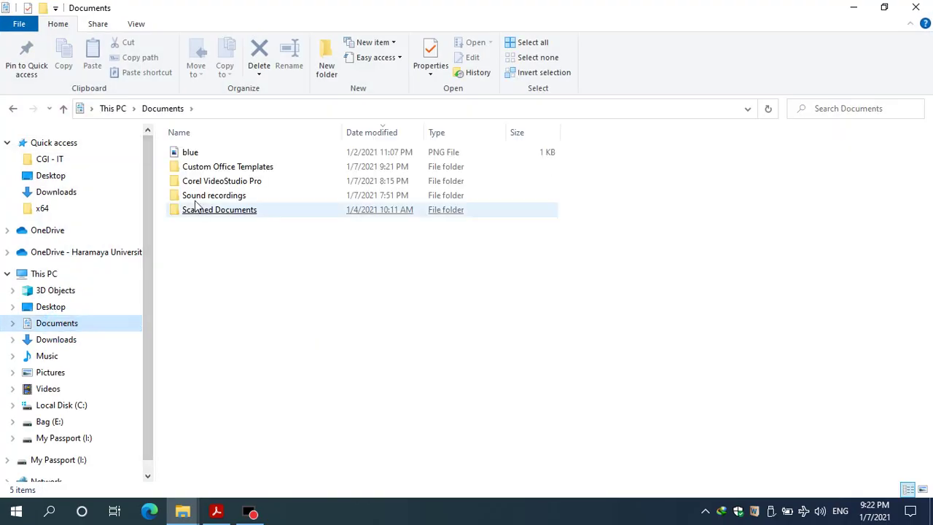
double_click(279, 166)
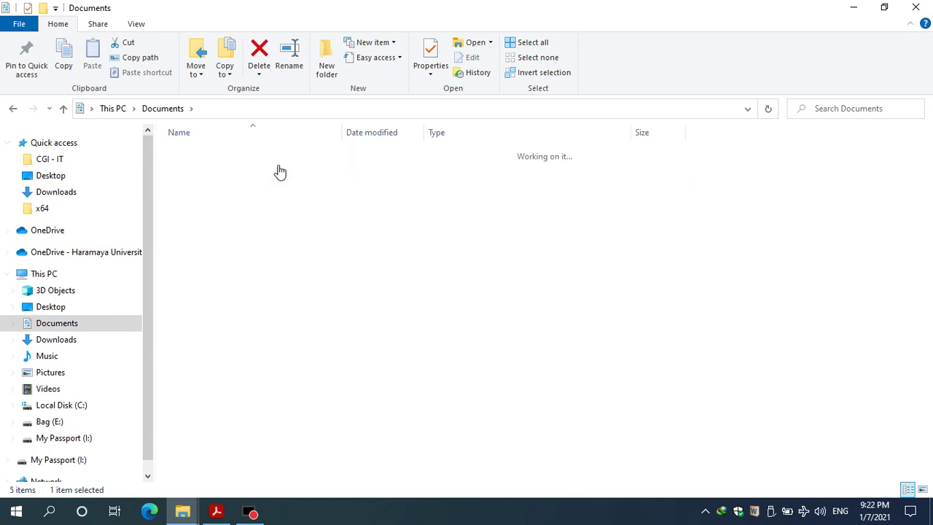
left_click(277, 167)
double_click(272, 152)
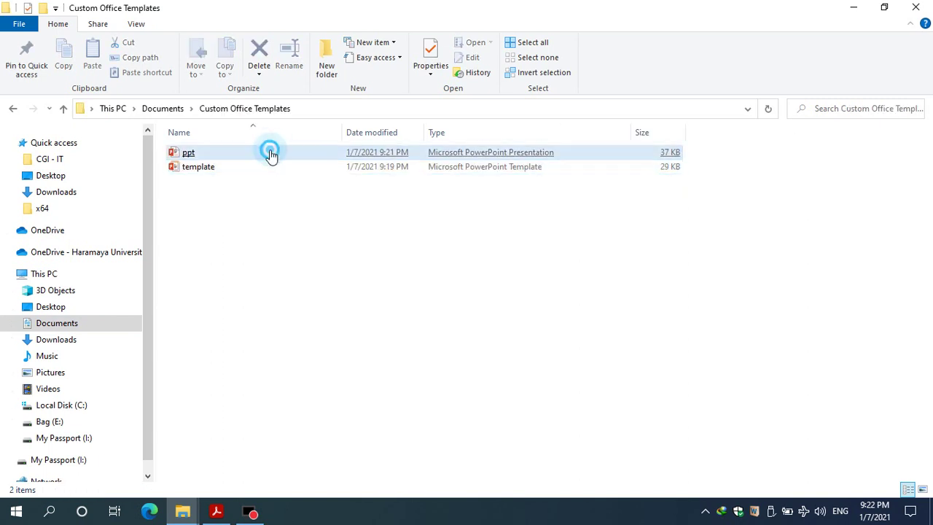